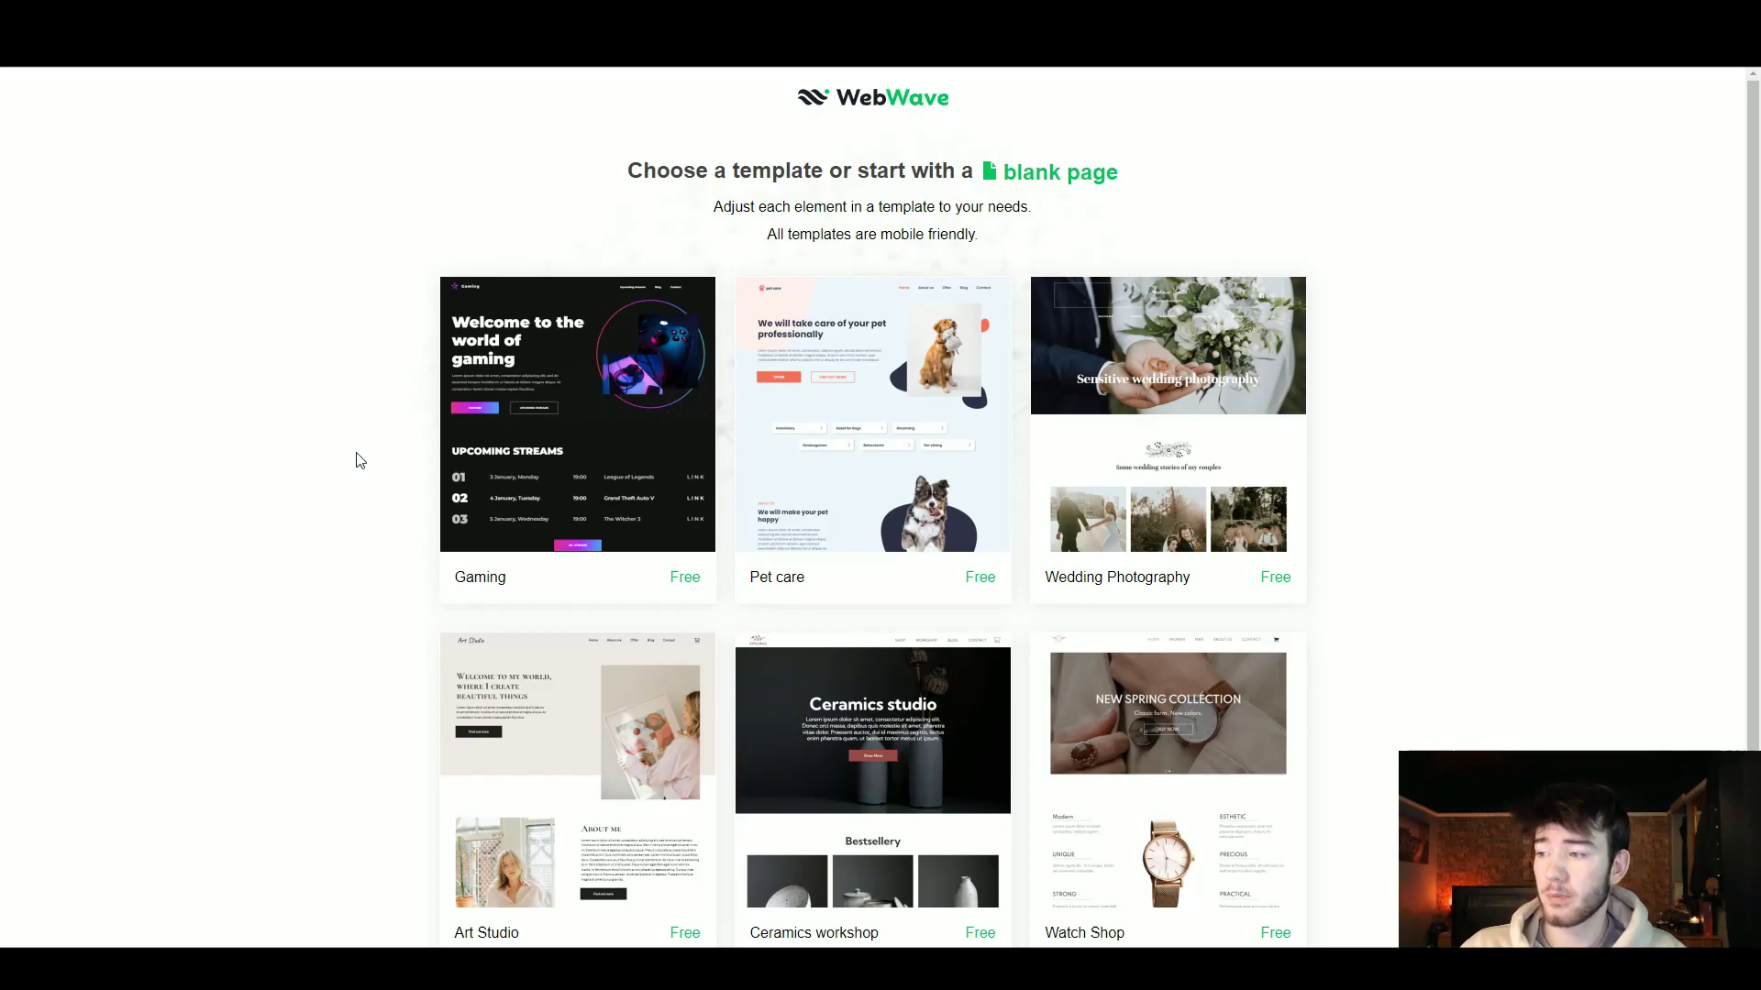
- Browse the template gallery and open the Gaming template's live preview
mouse_move(587, 444)
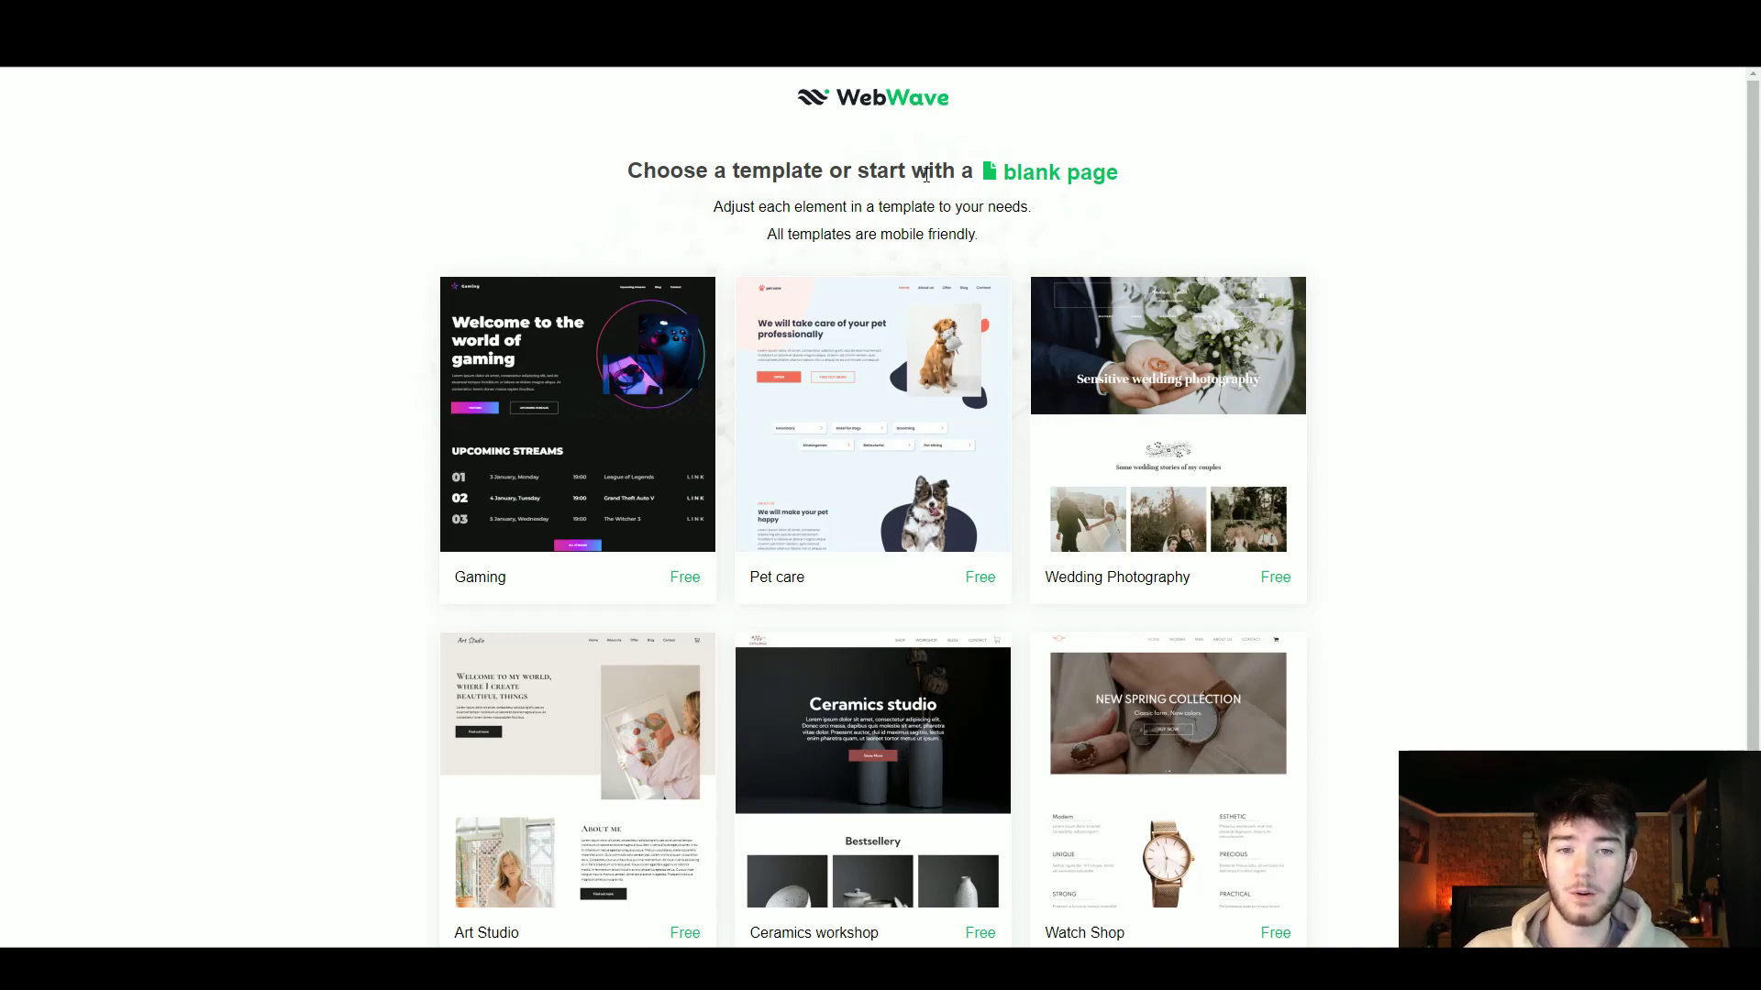
scroll(629, 334, down, 1)
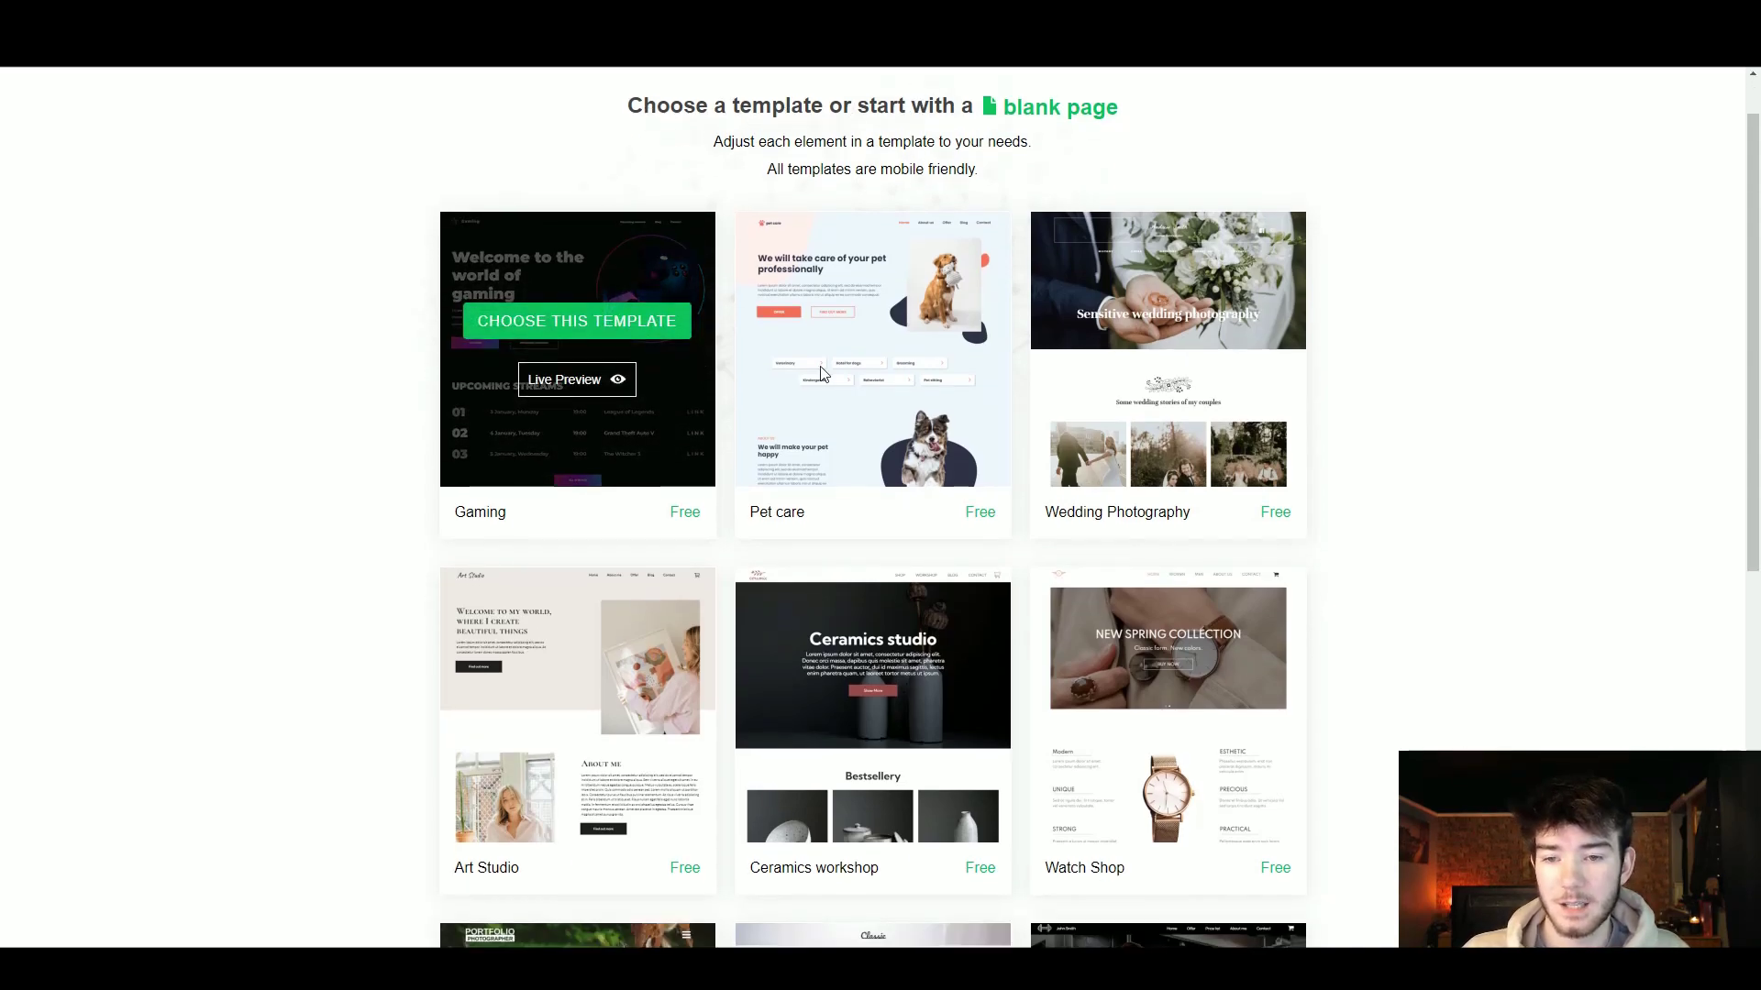
scroll(1397, 393, down, 1)
scroll(1310, 419, up, 1)
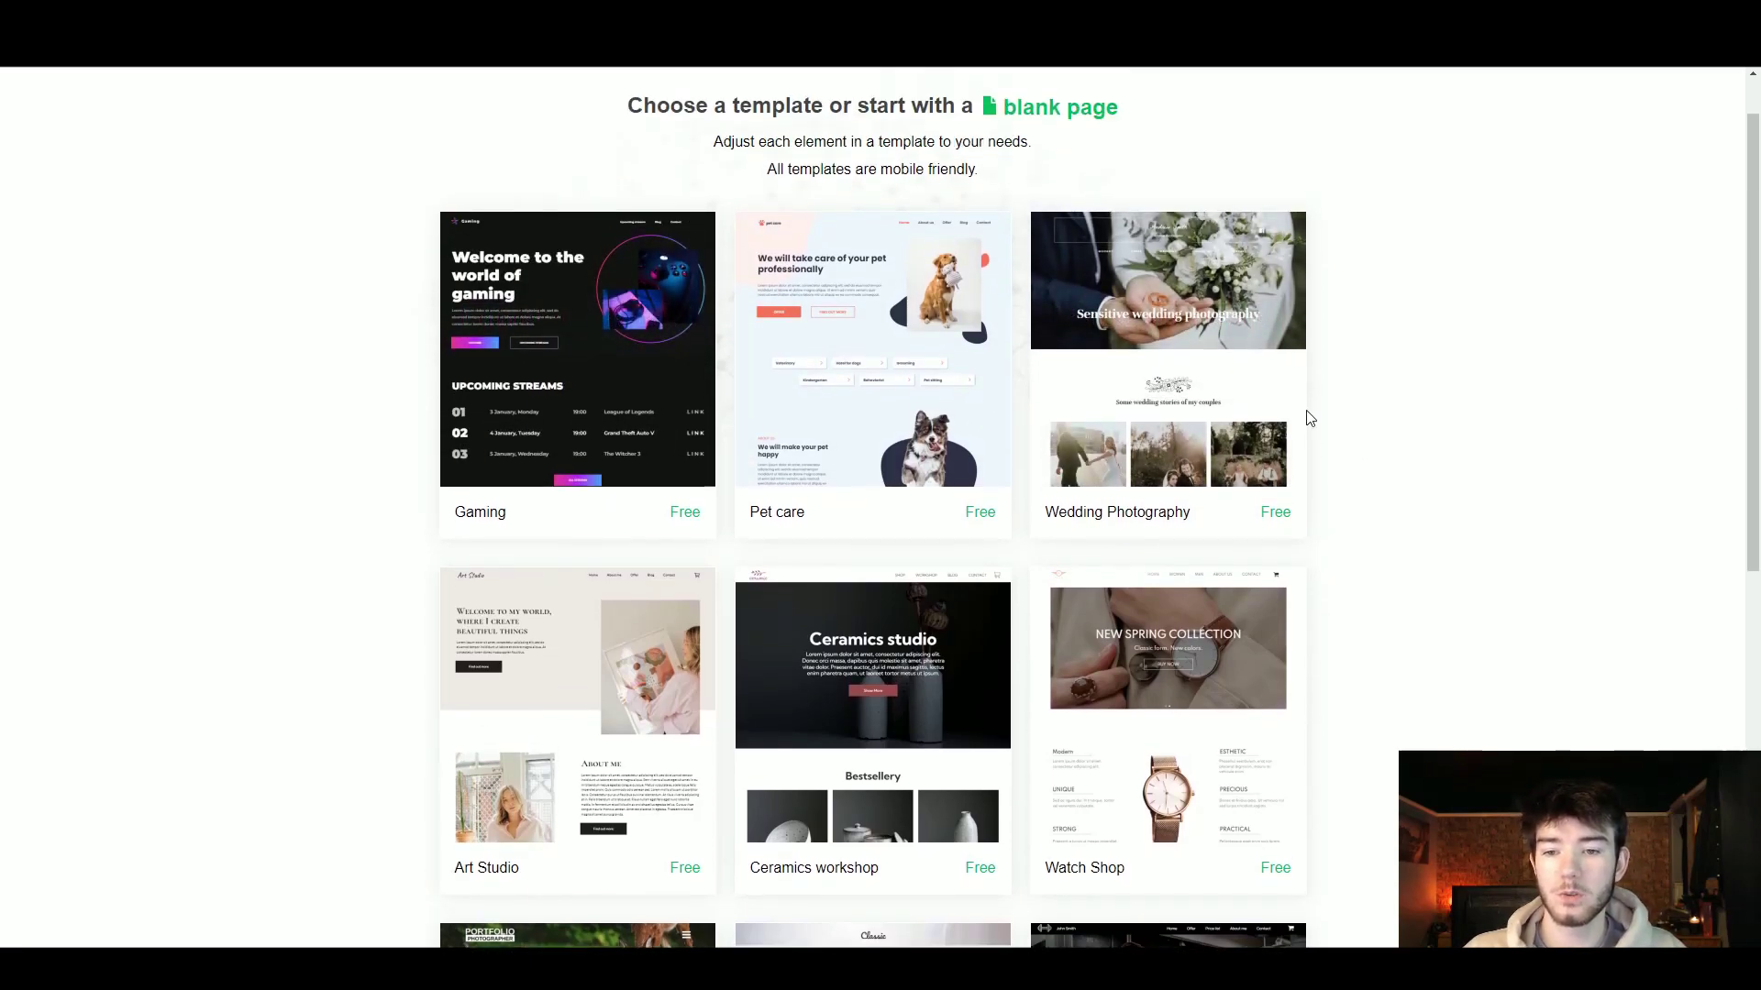
mouse_move(827, 484)
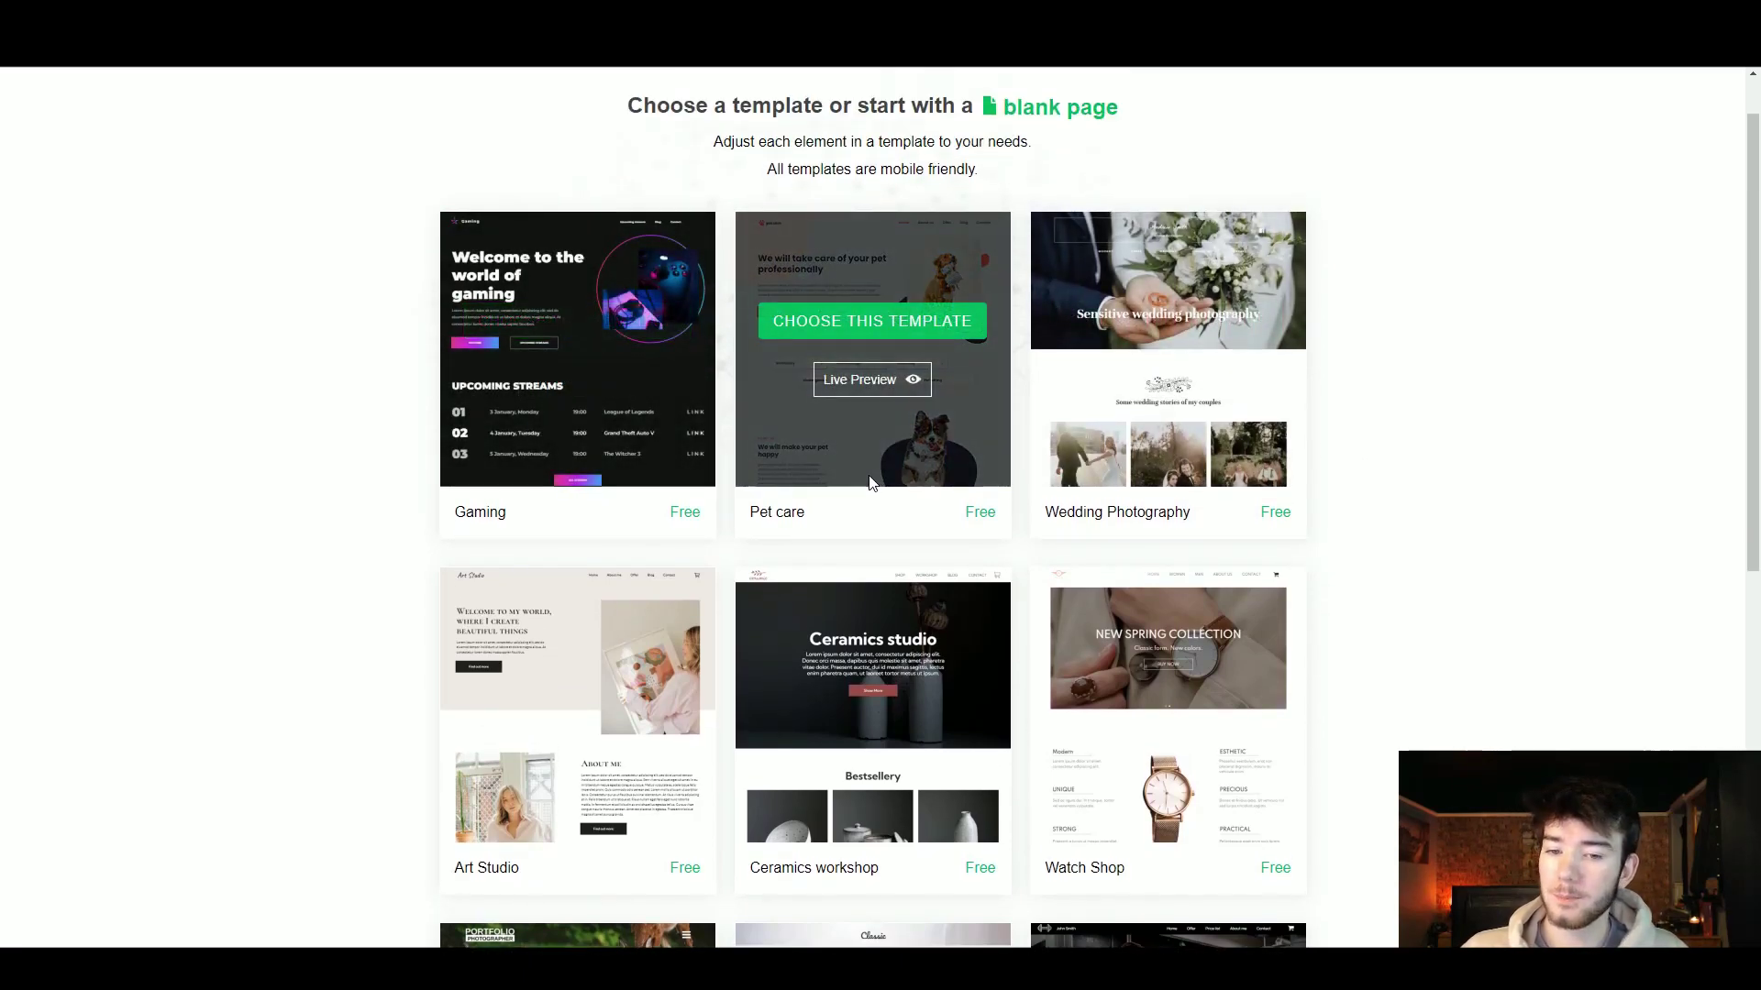
scroll(1096, 476, down, 4)
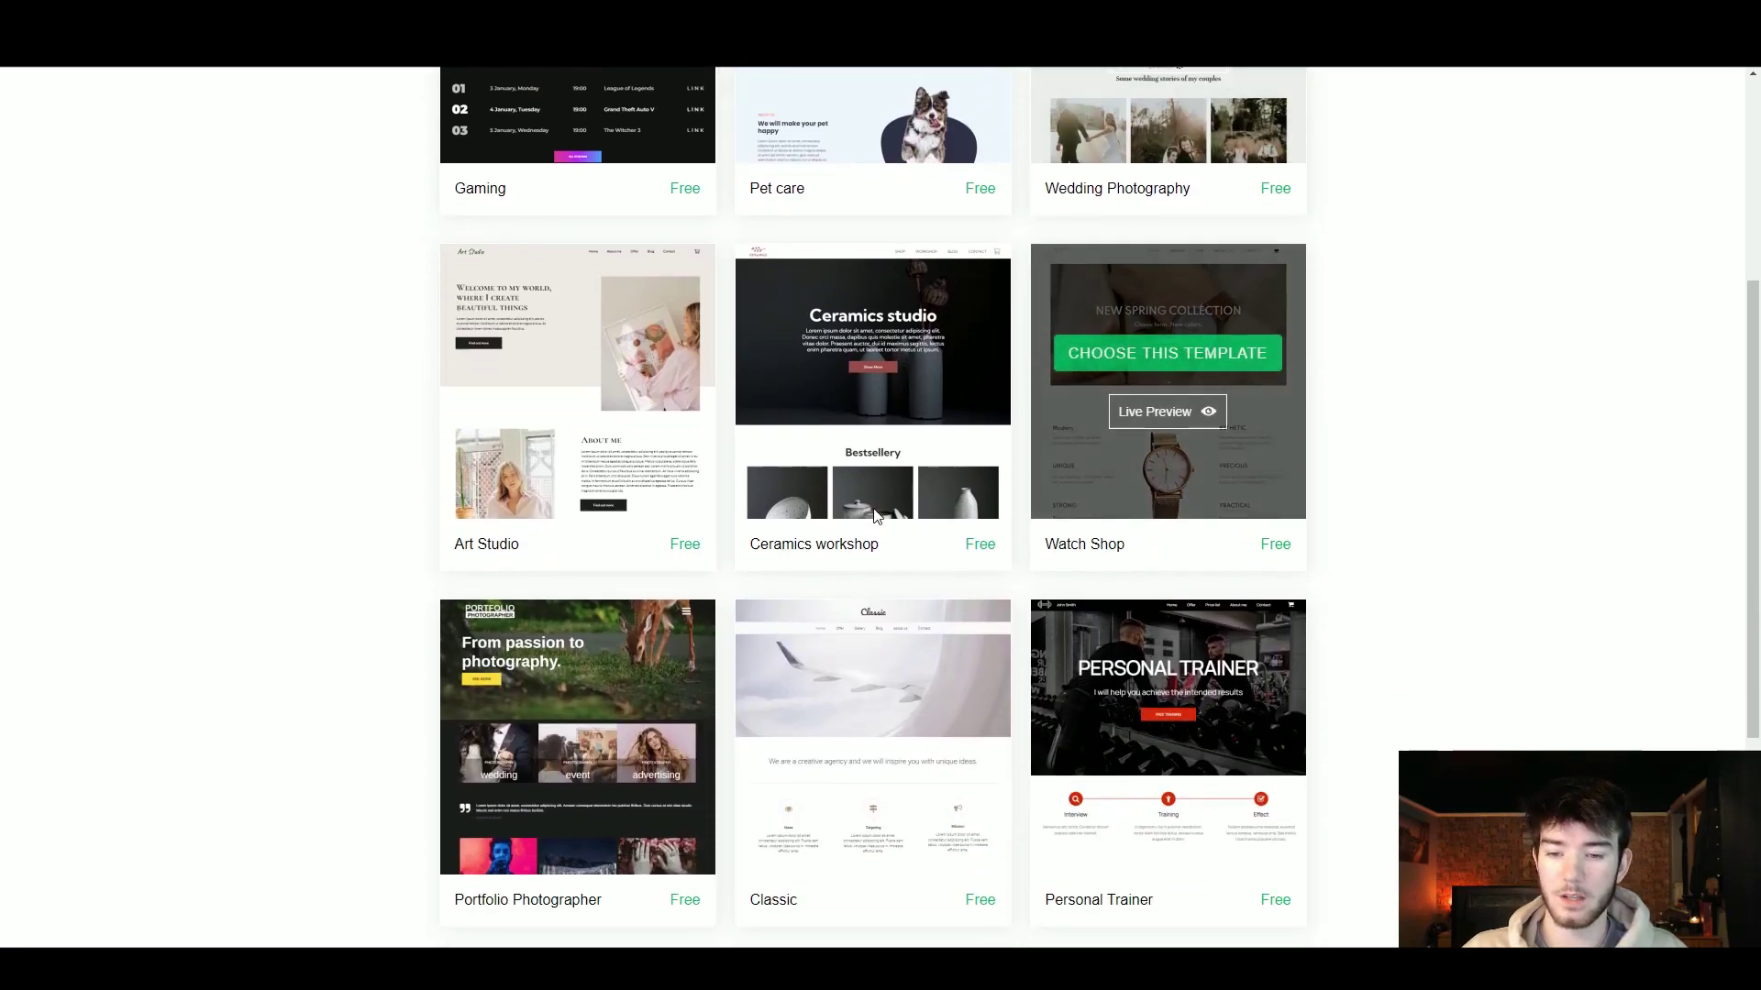
scroll(538, 497, down, 9)
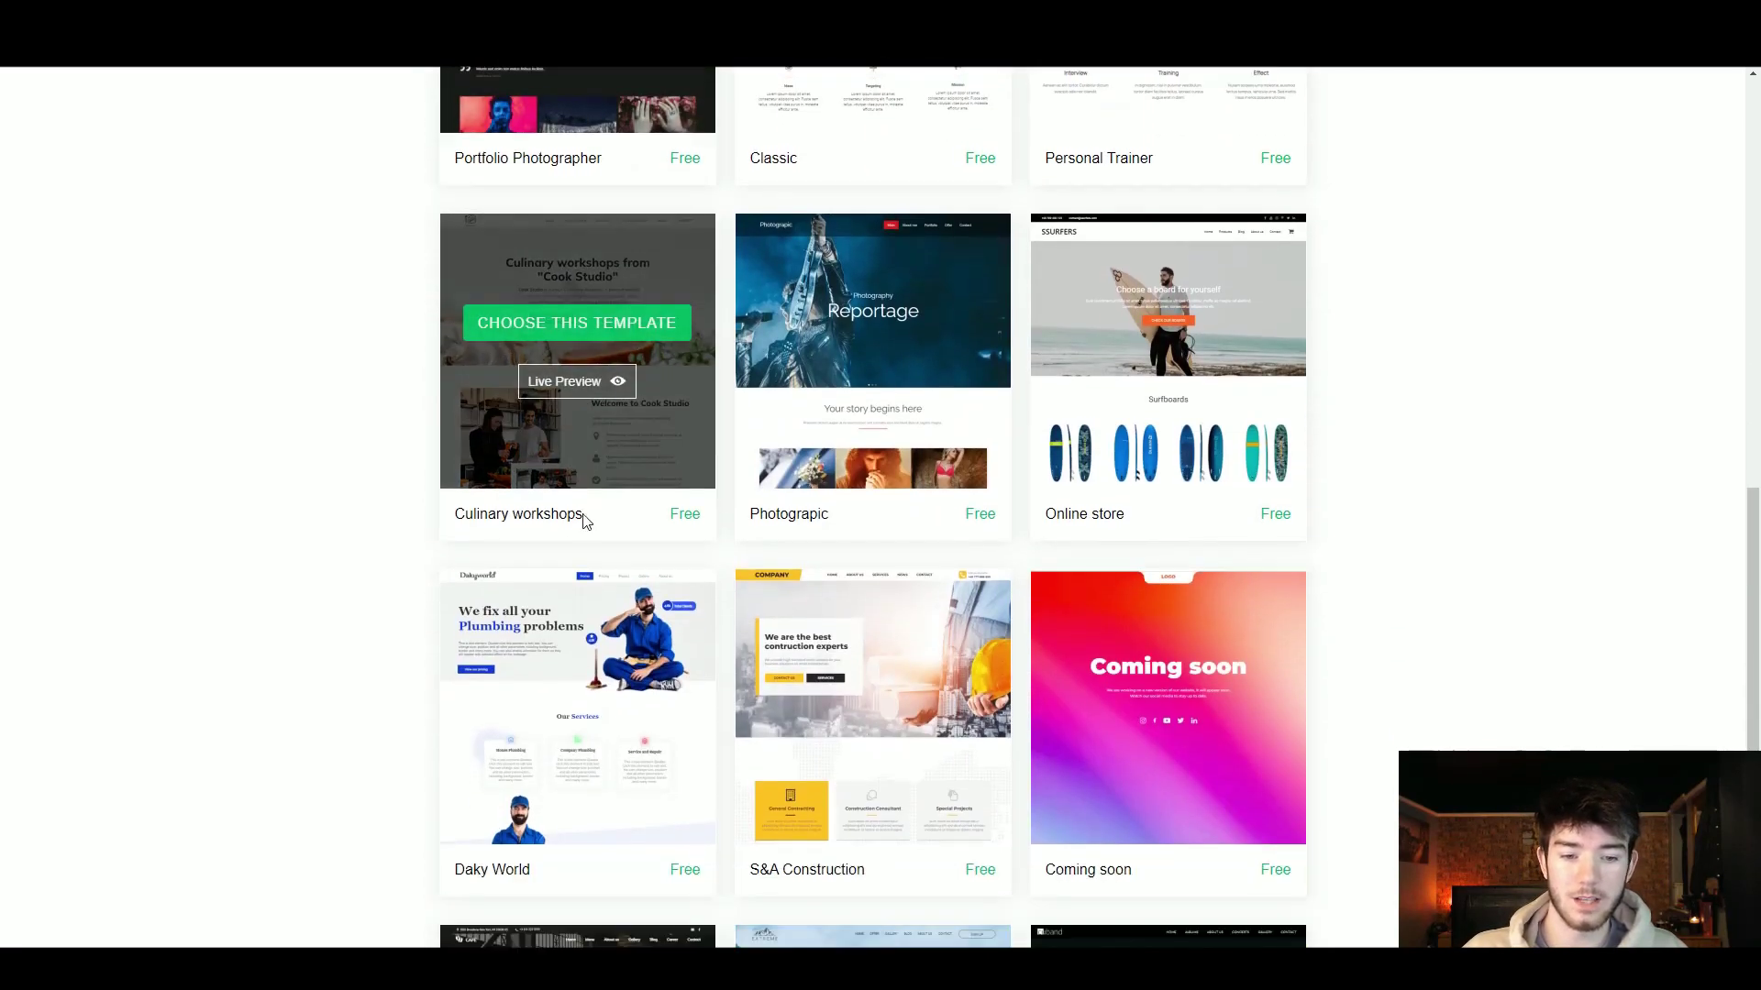
scroll(1258, 623, down, 12)
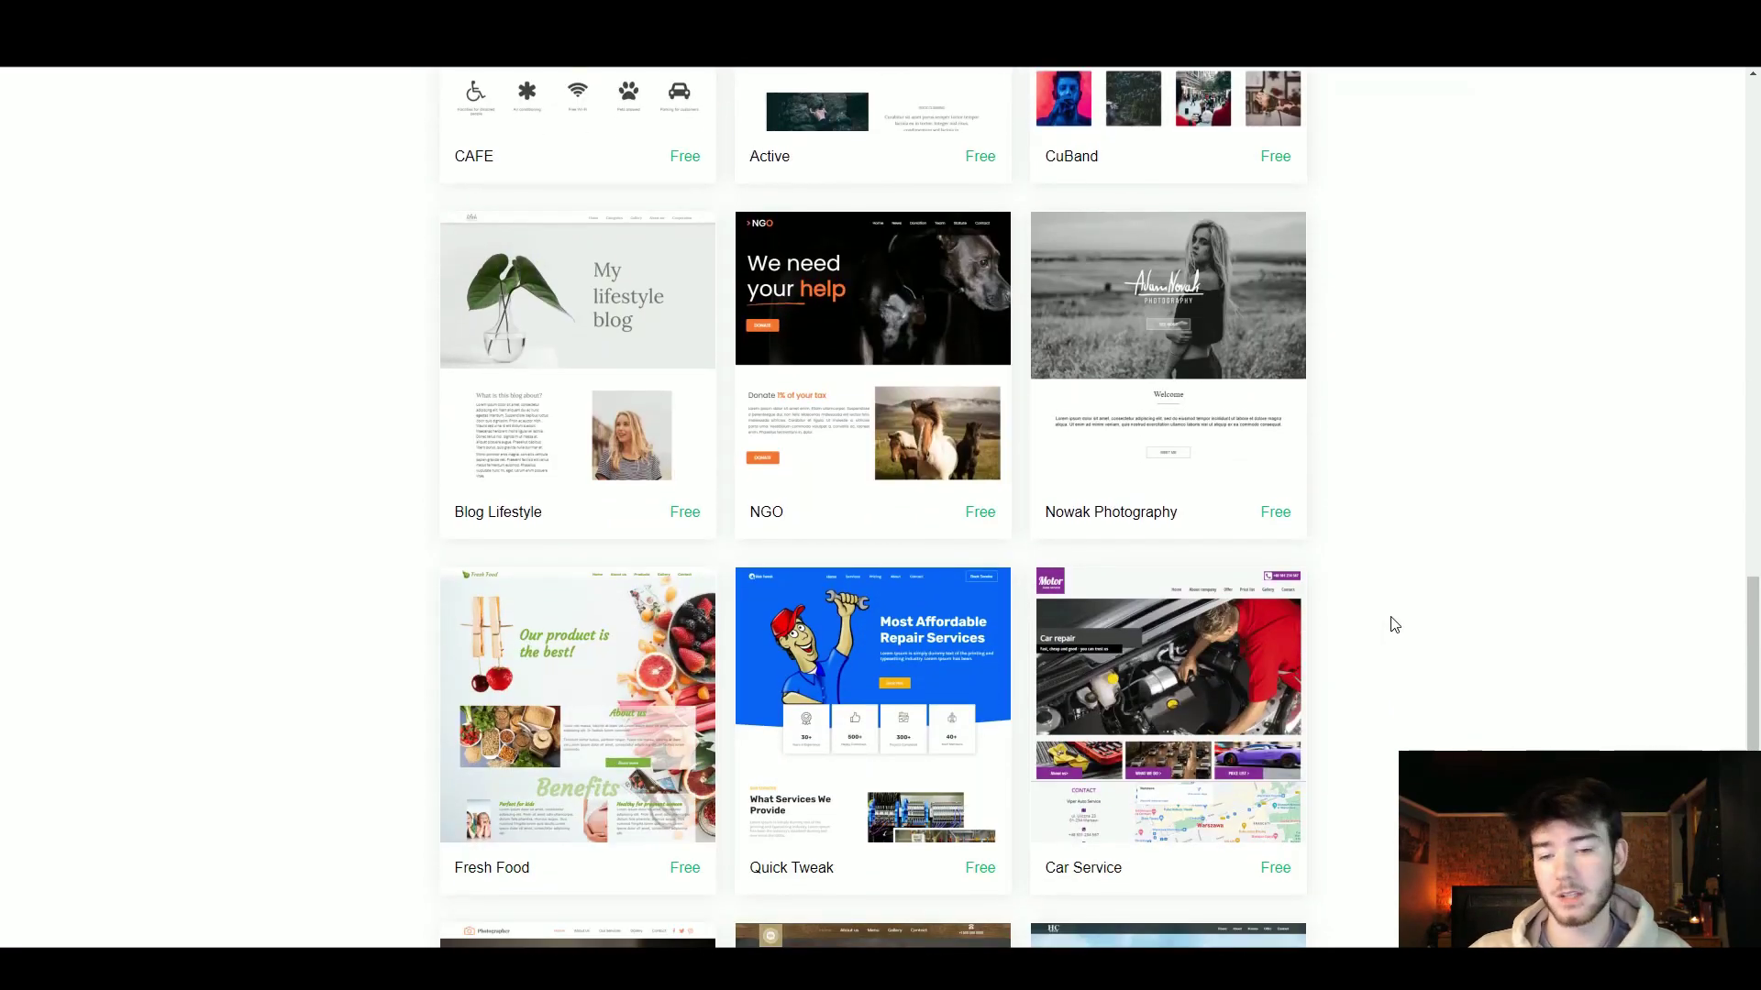
scroll(1394, 625, down, 6)
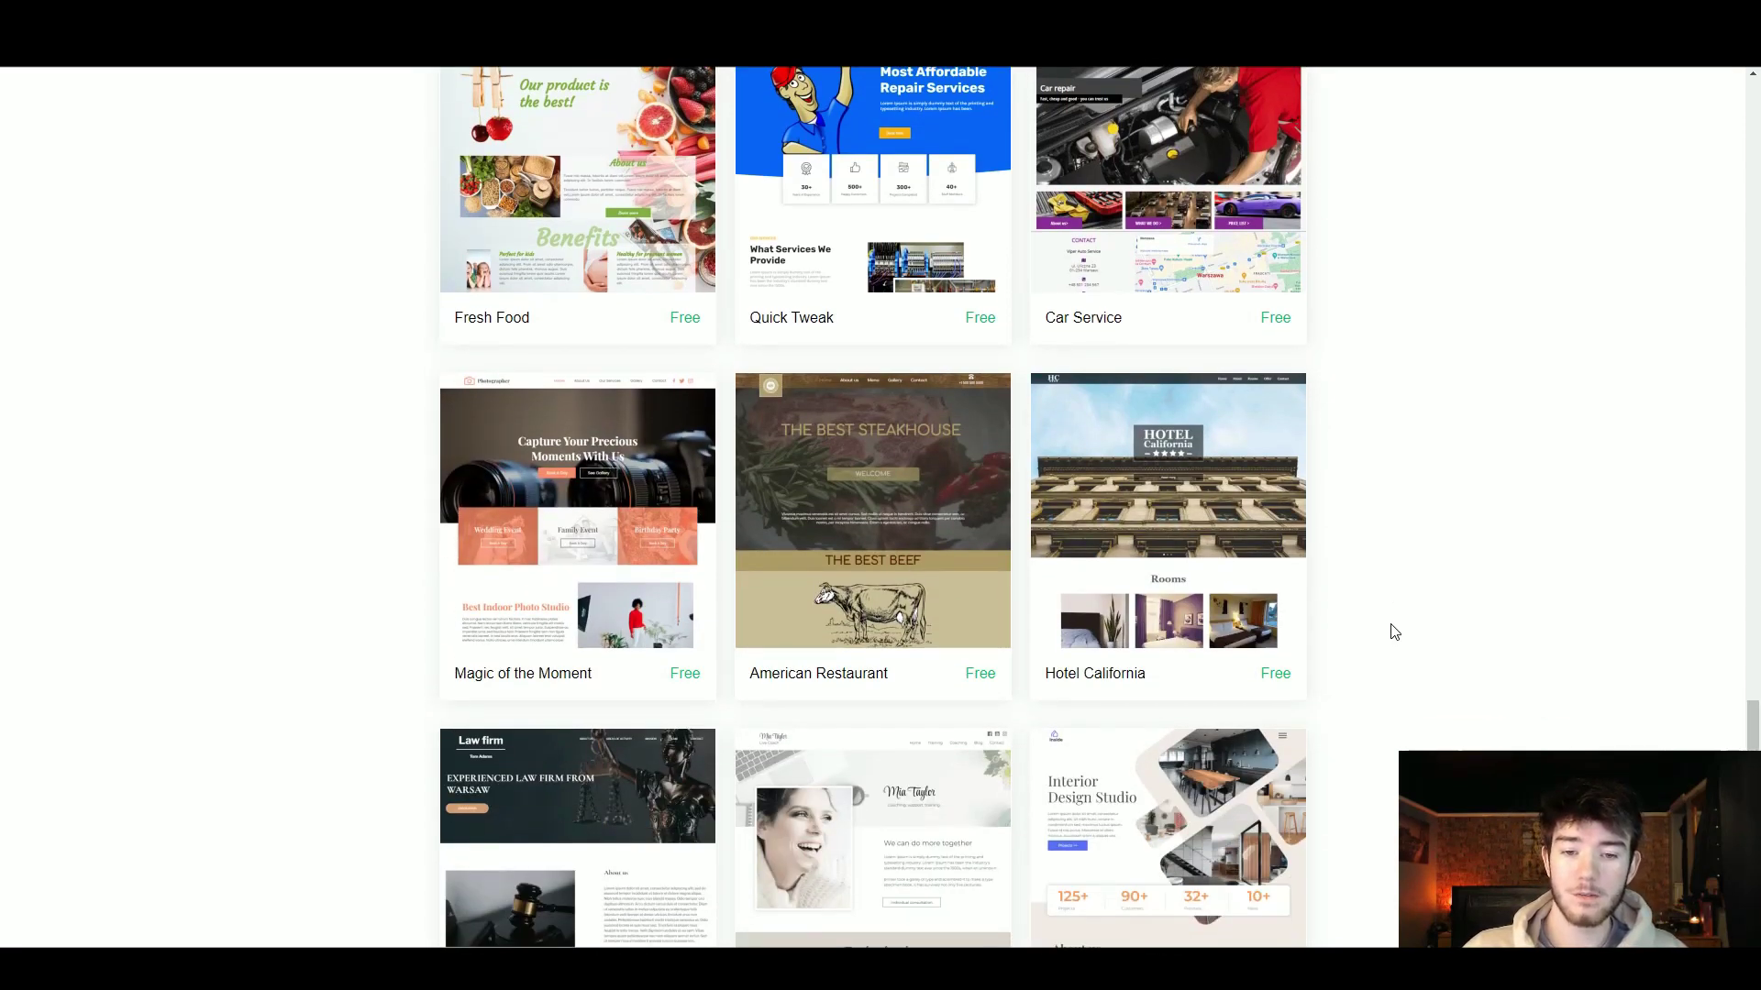
scroll(1394, 632, down, 6)
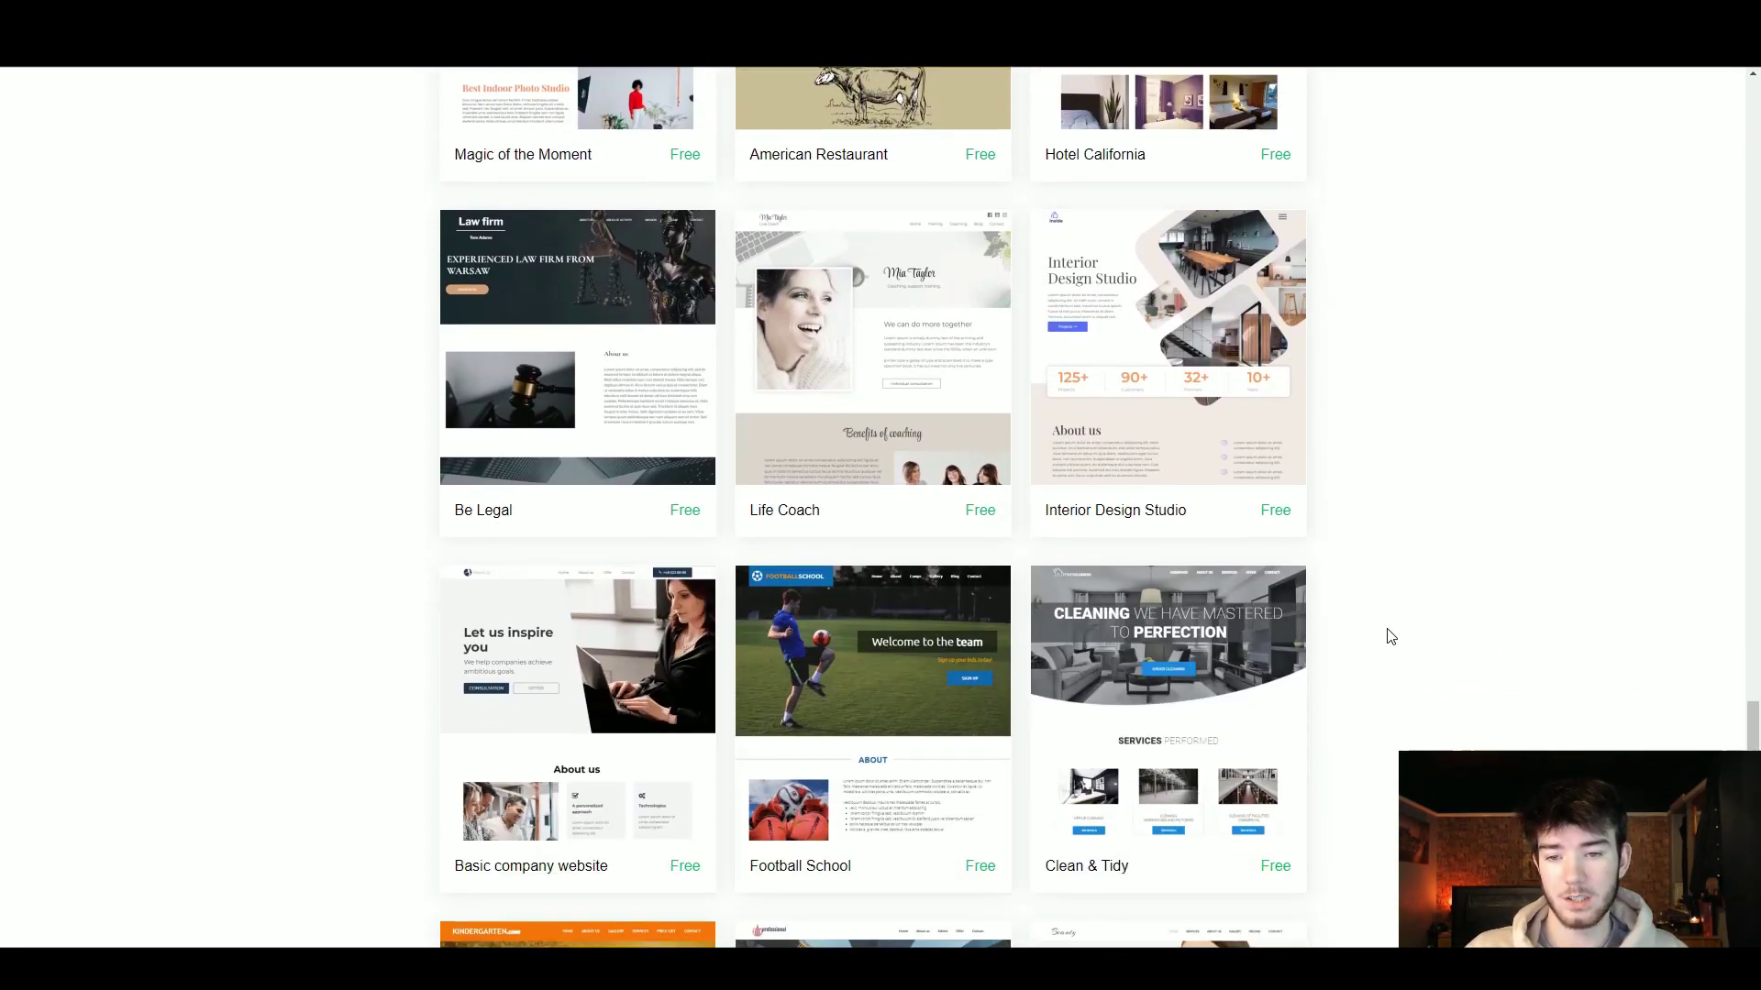
scroll(1390, 634, down, 3)
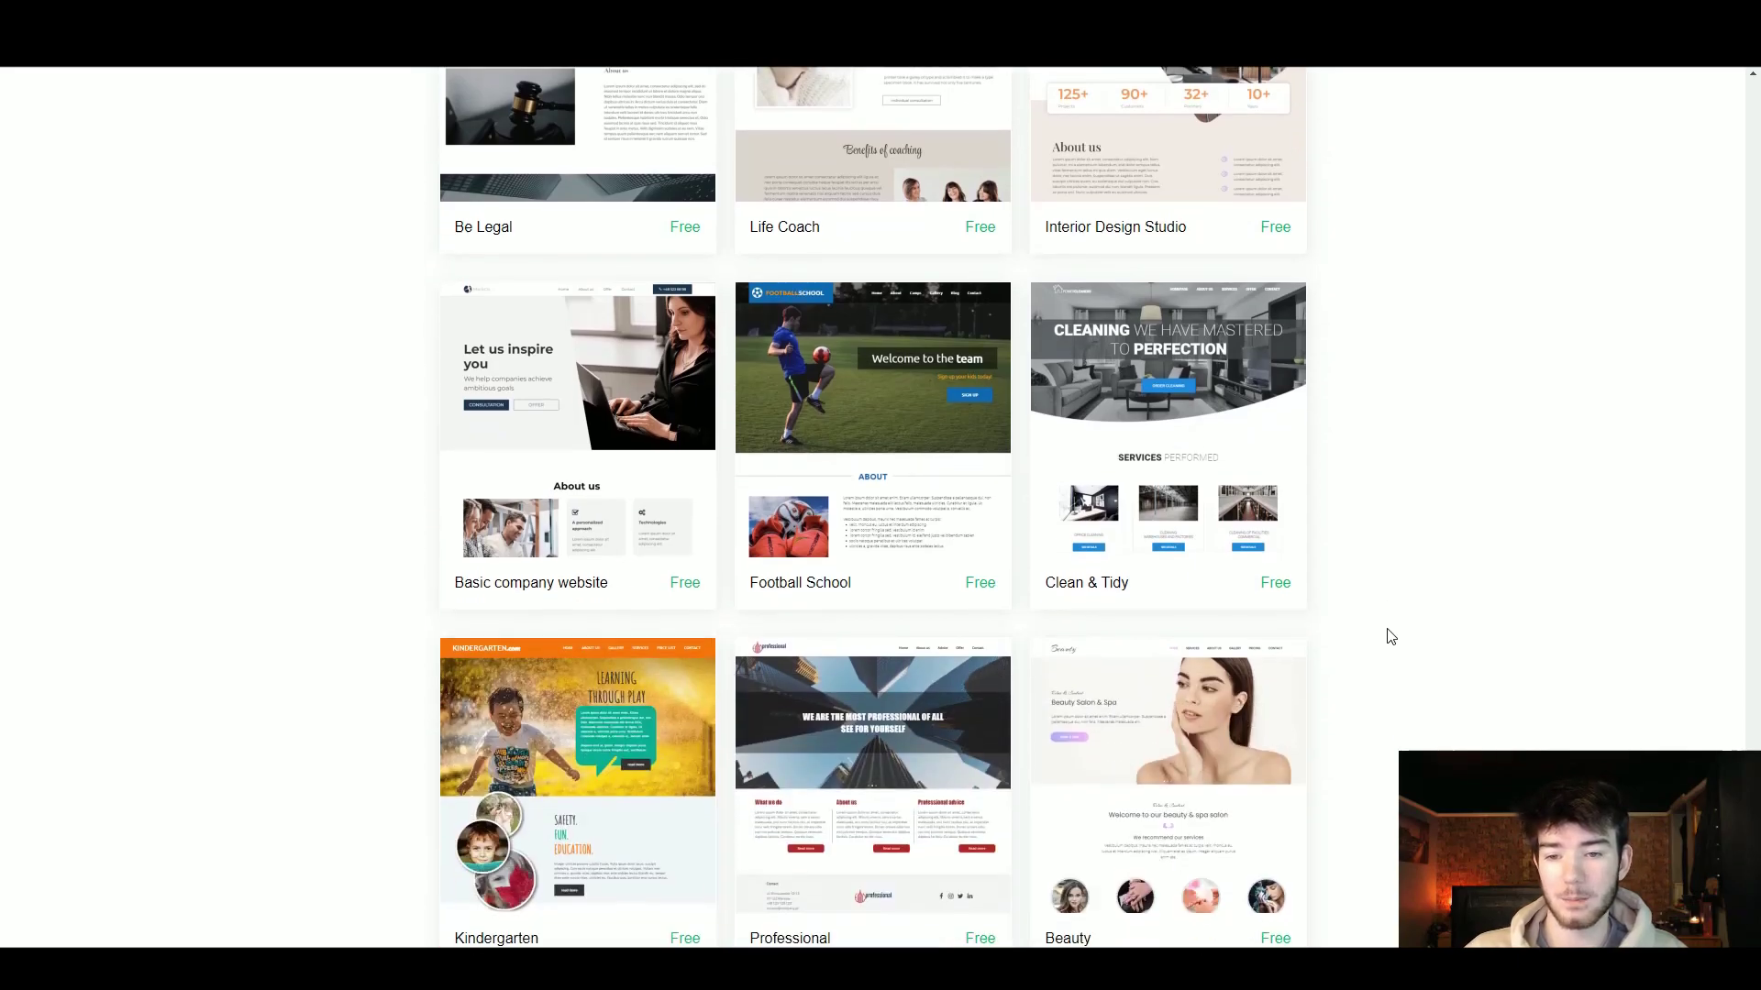
scroll(1400, 620, down, 4)
scroll(1403, 625, down, 2)
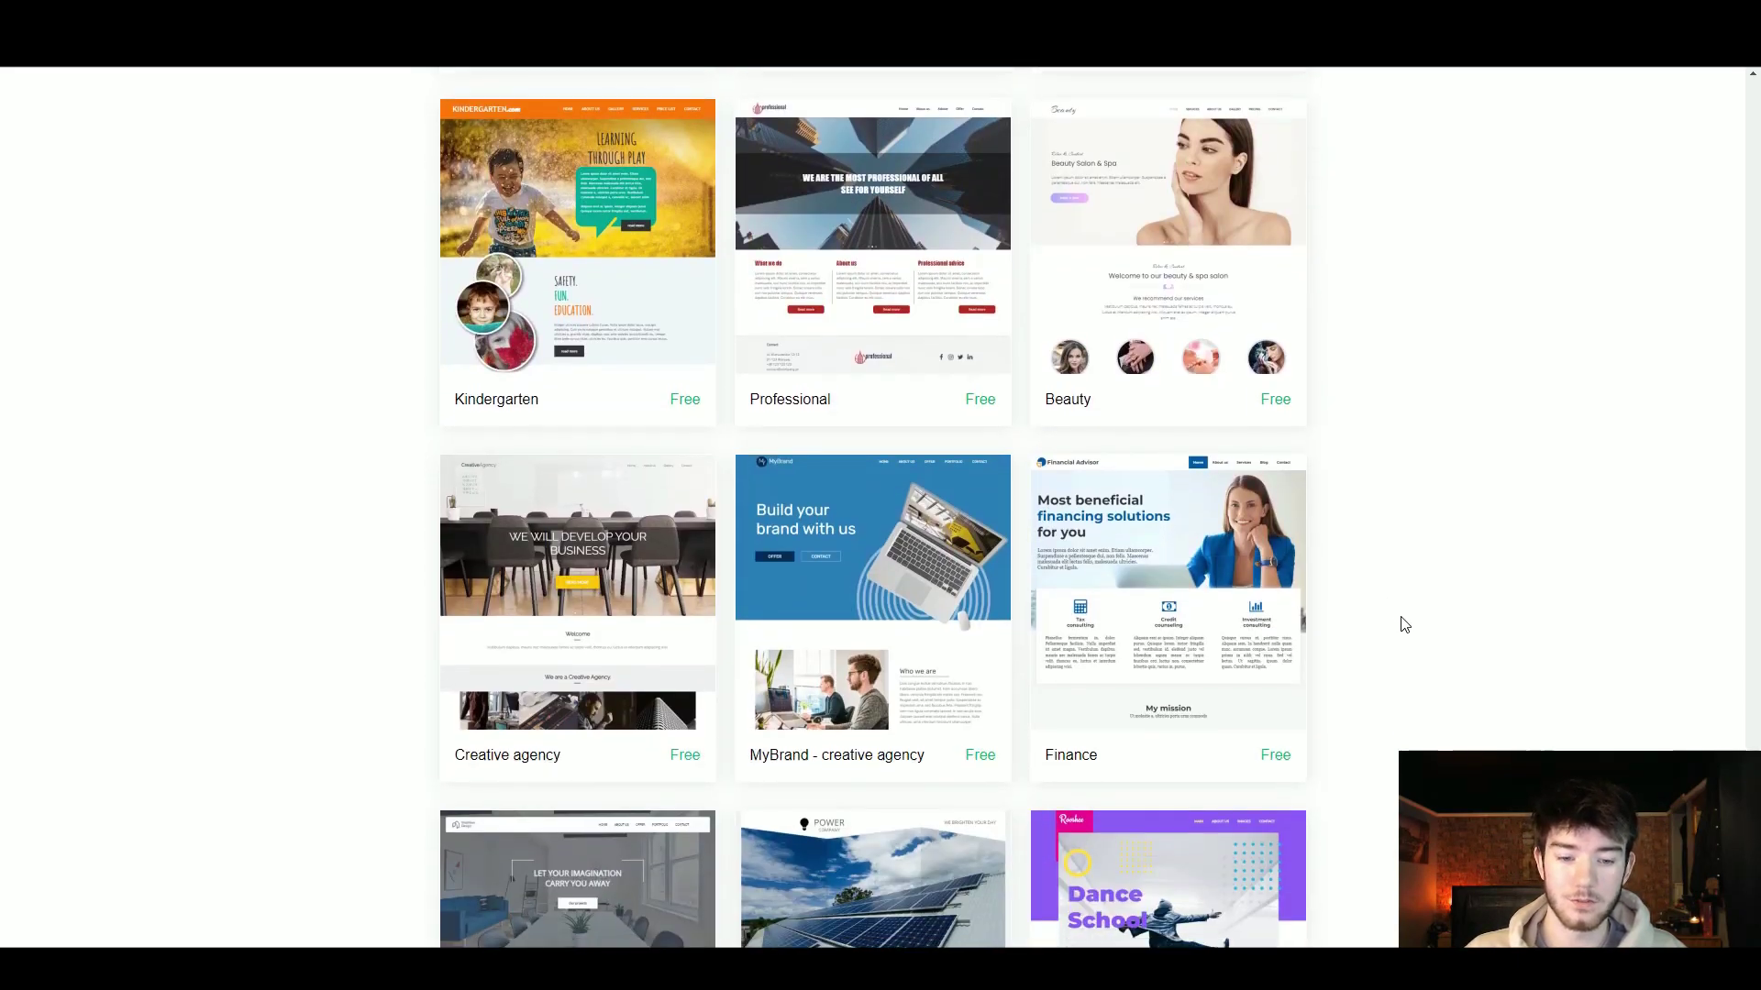
scroll(1403, 625, up, 15)
scroll(1403, 626, up, 20)
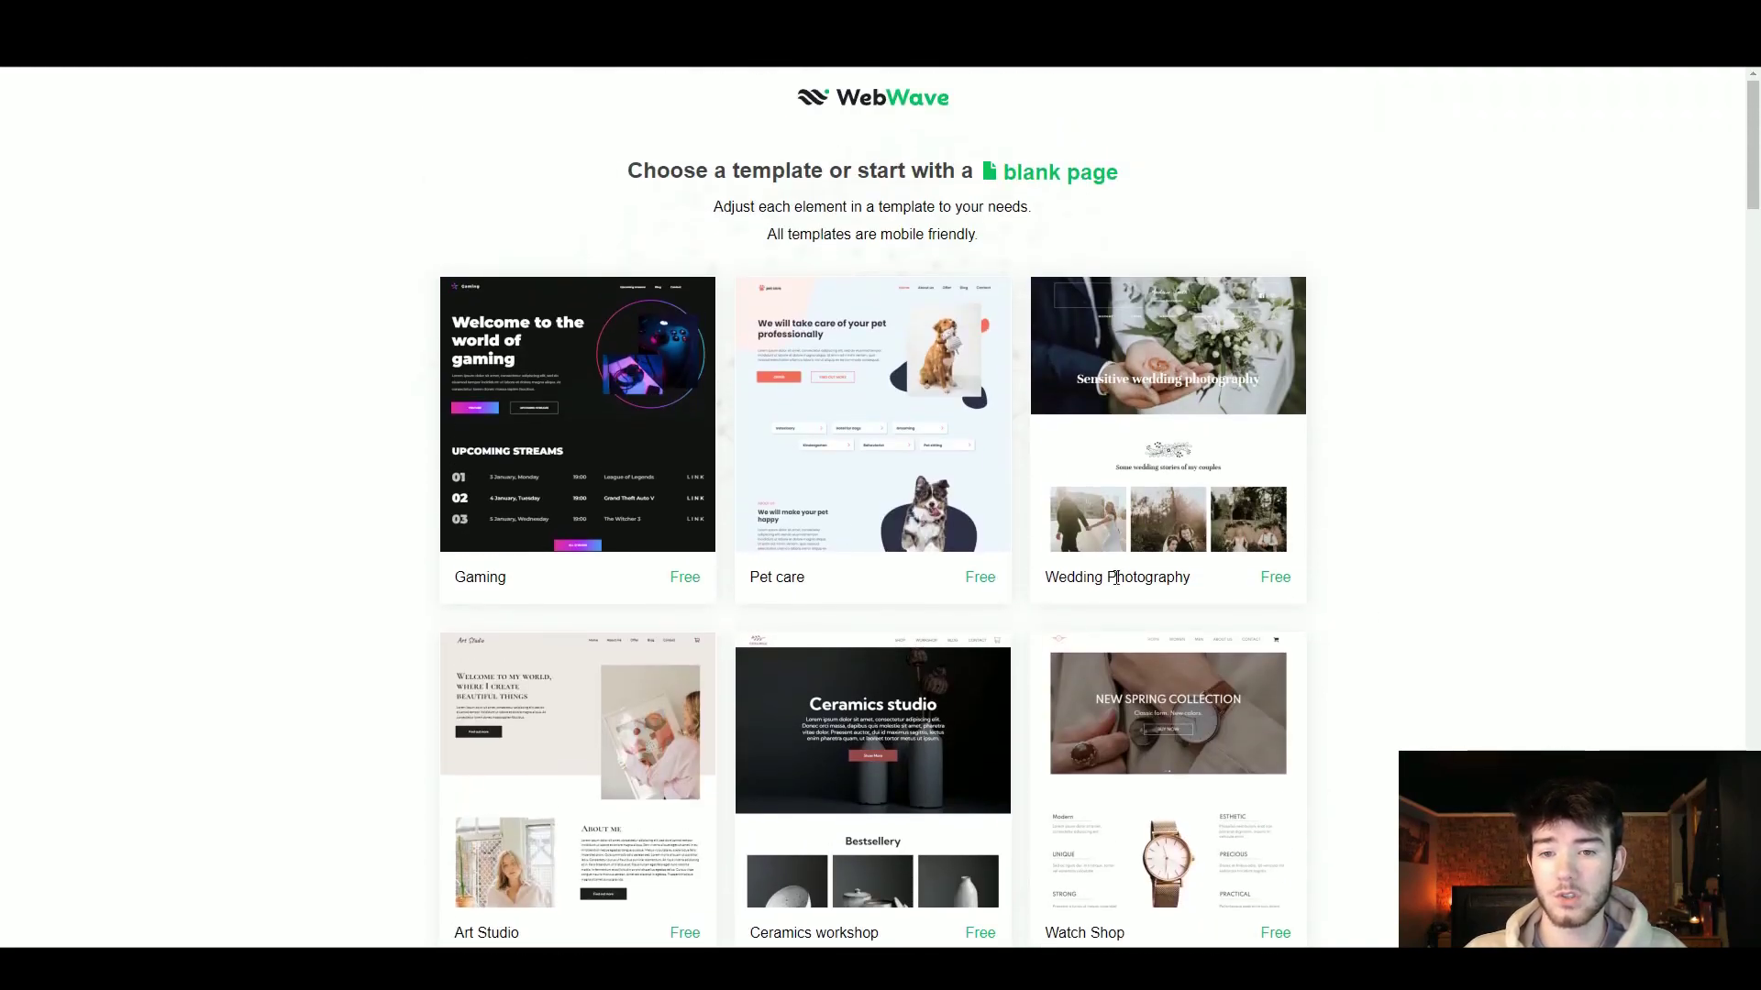
mouse_move(638, 495)
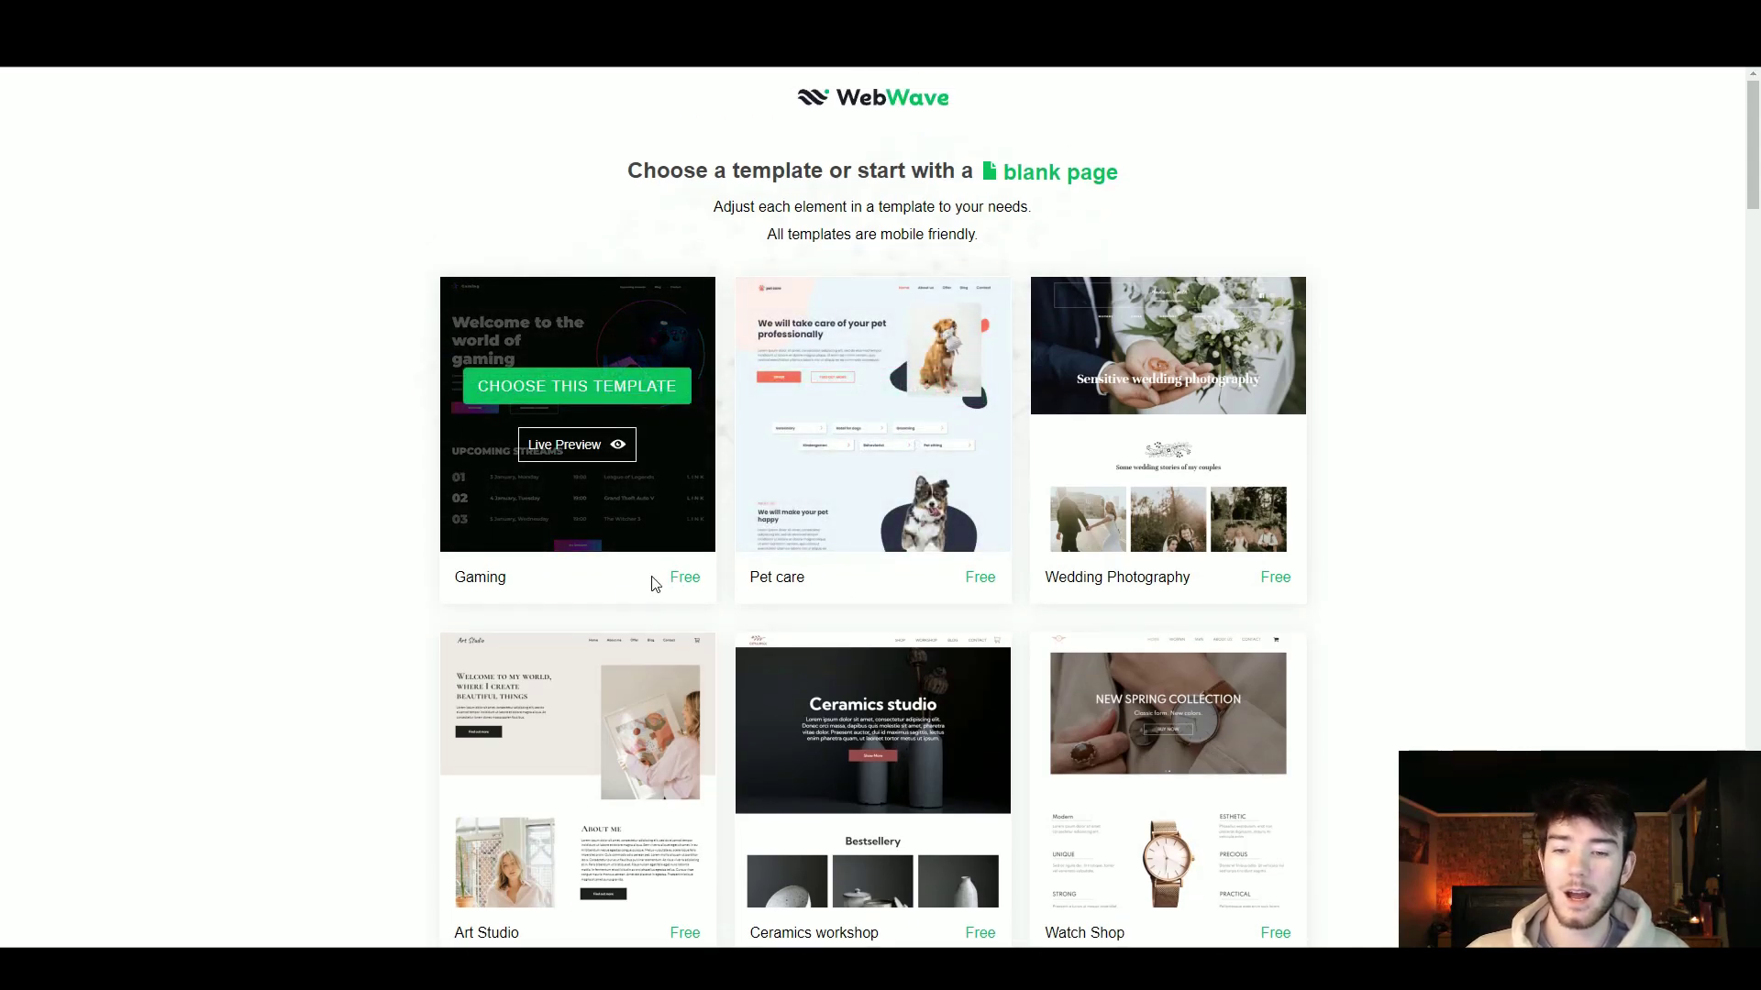
click(616, 449)
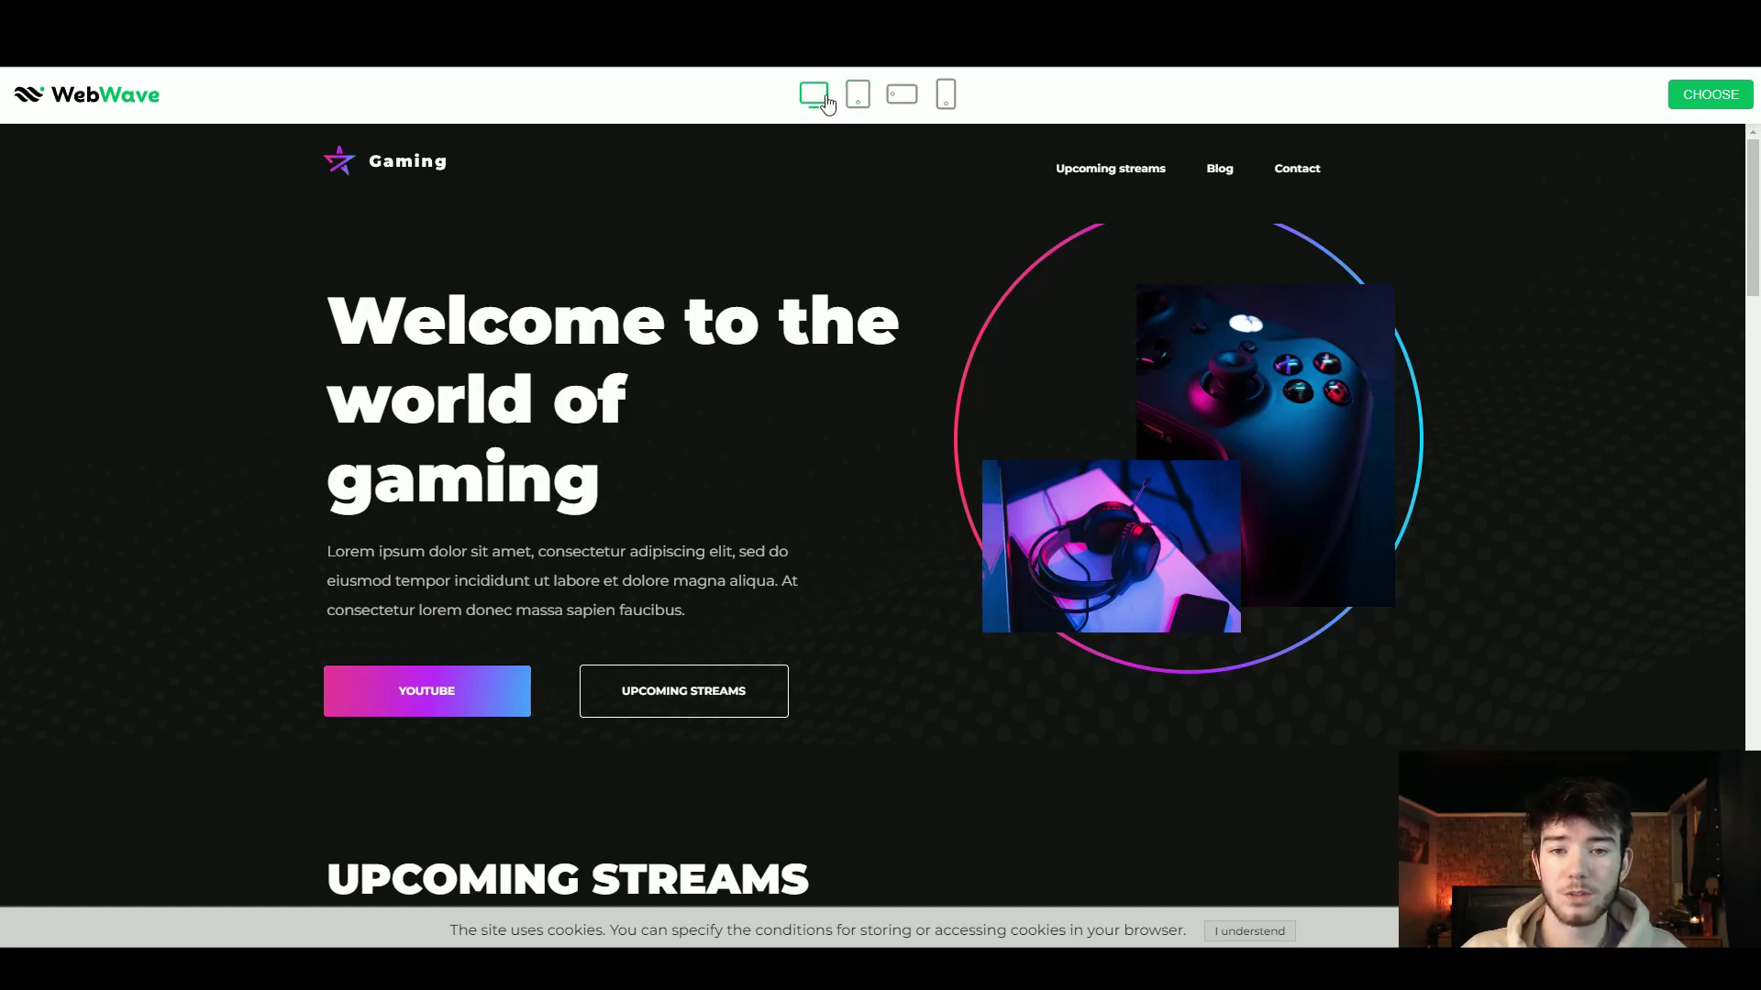
- Preview the Gaming site at tablet, landscape phone and portrait phone sizes, then desktop width
click(858, 95)
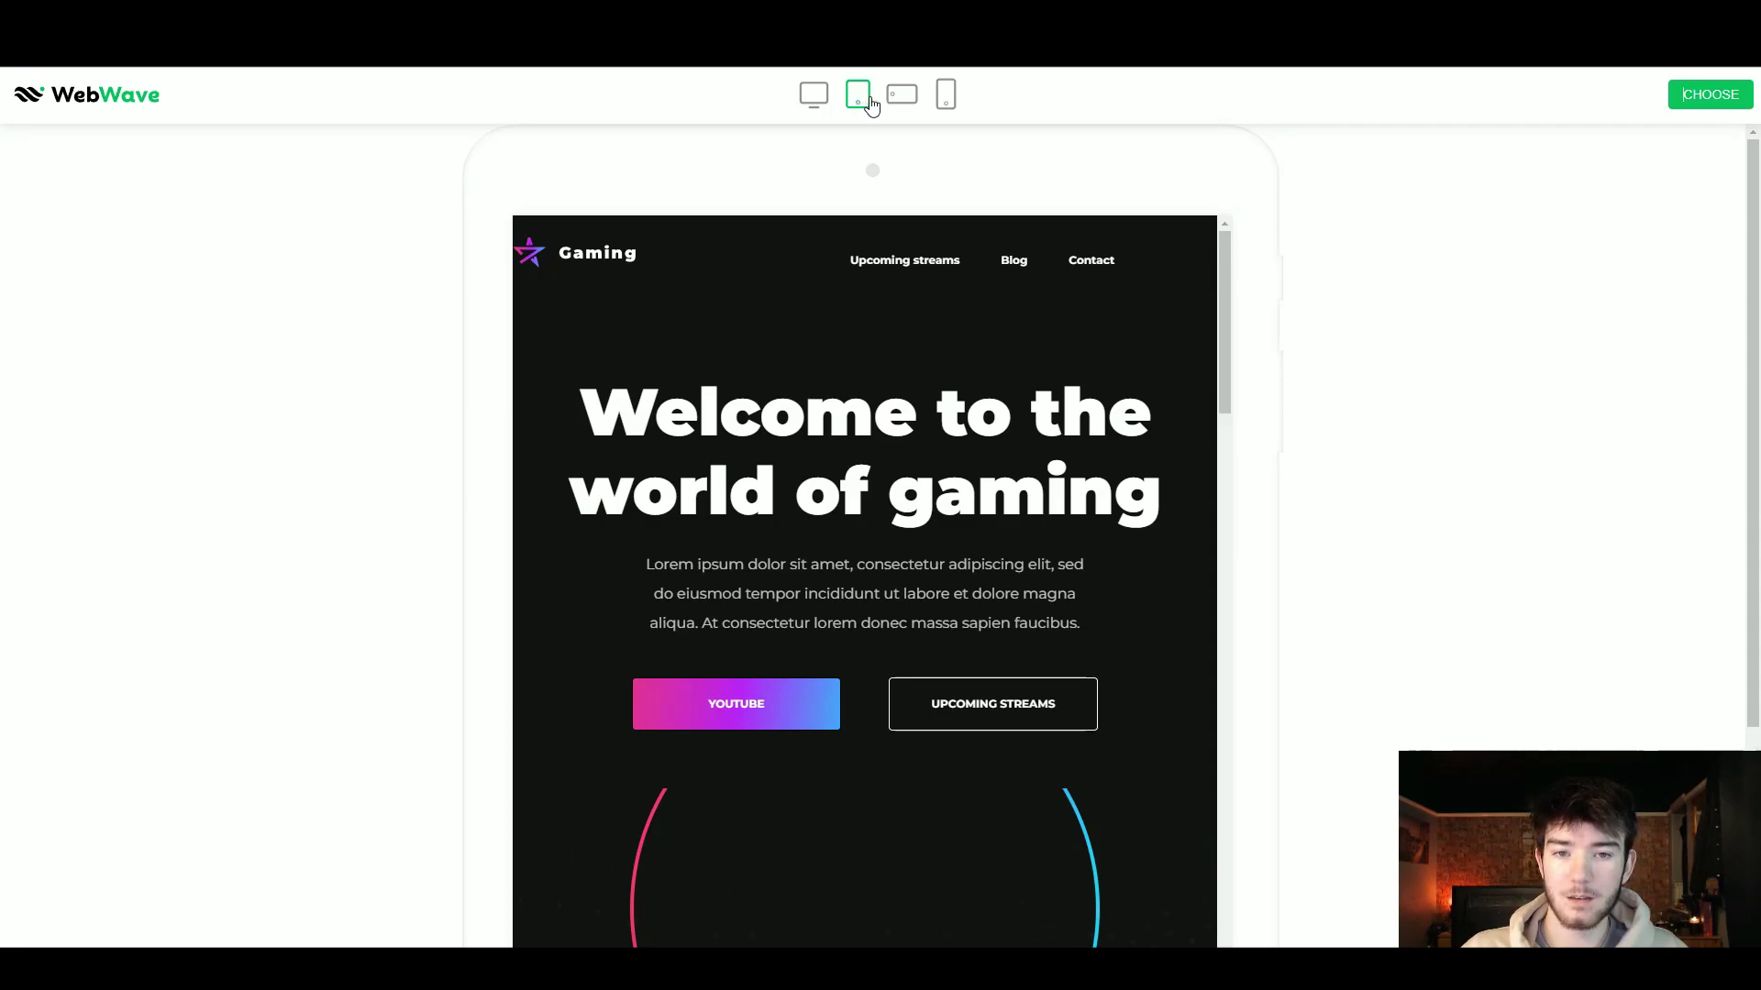
click(900, 97)
click(944, 98)
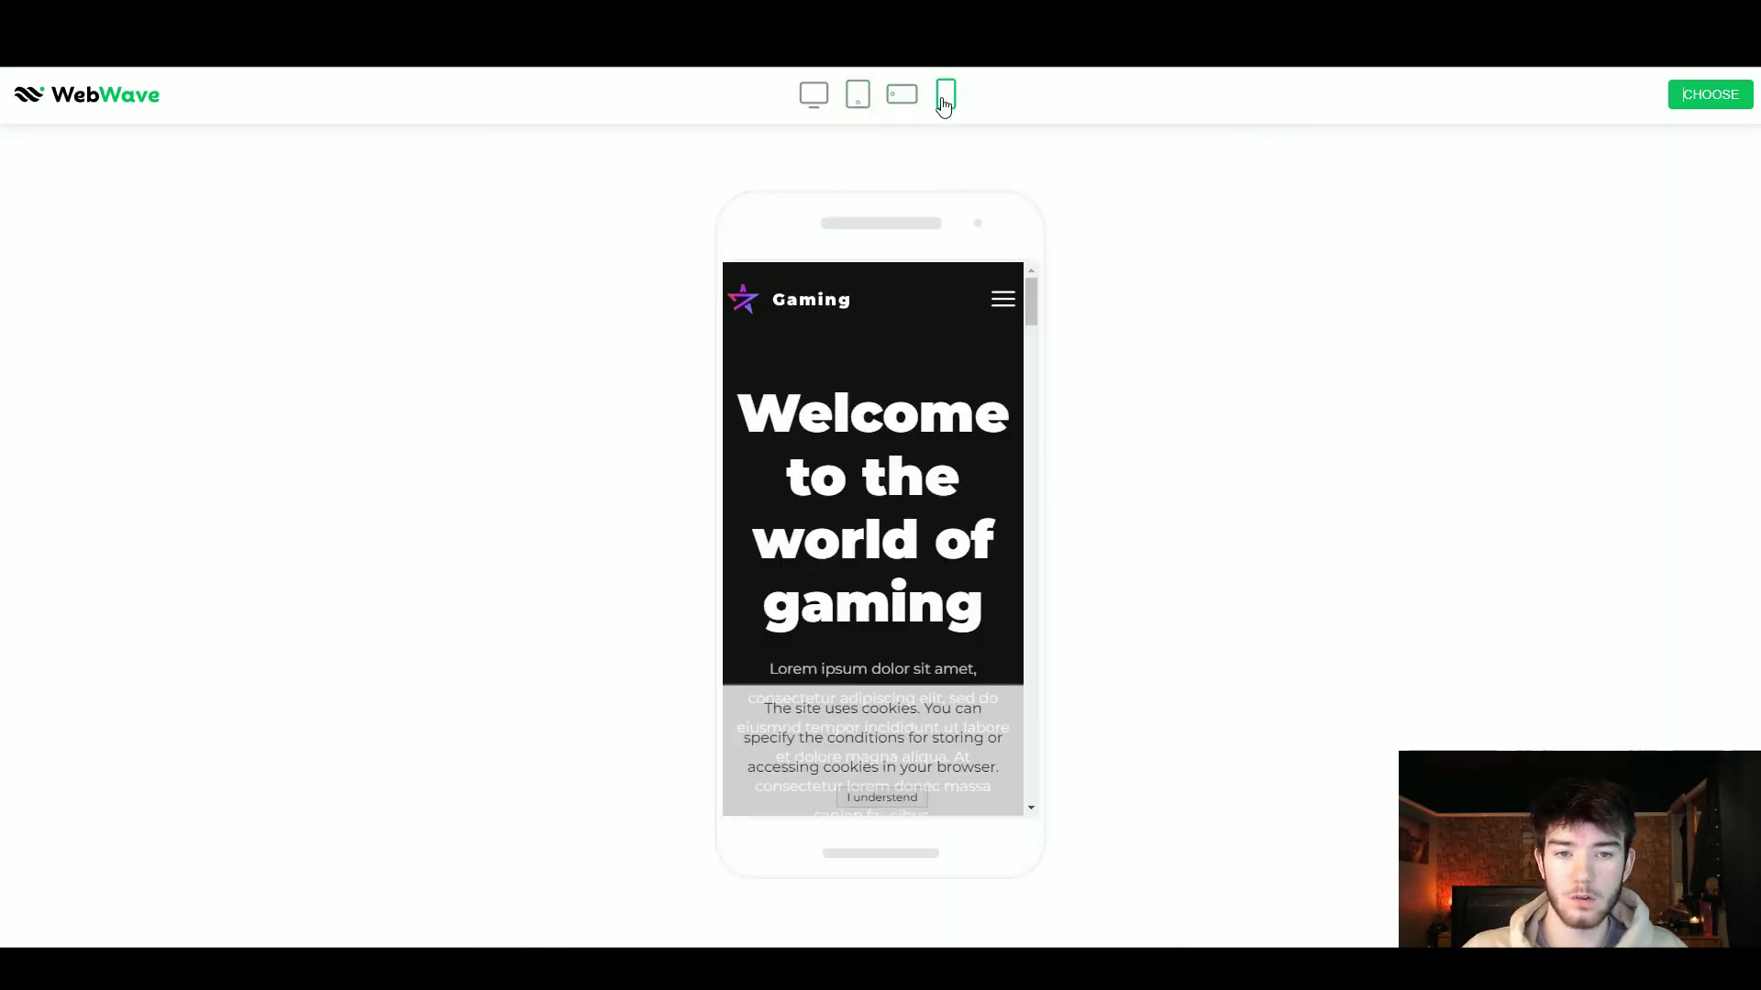
click(814, 95)
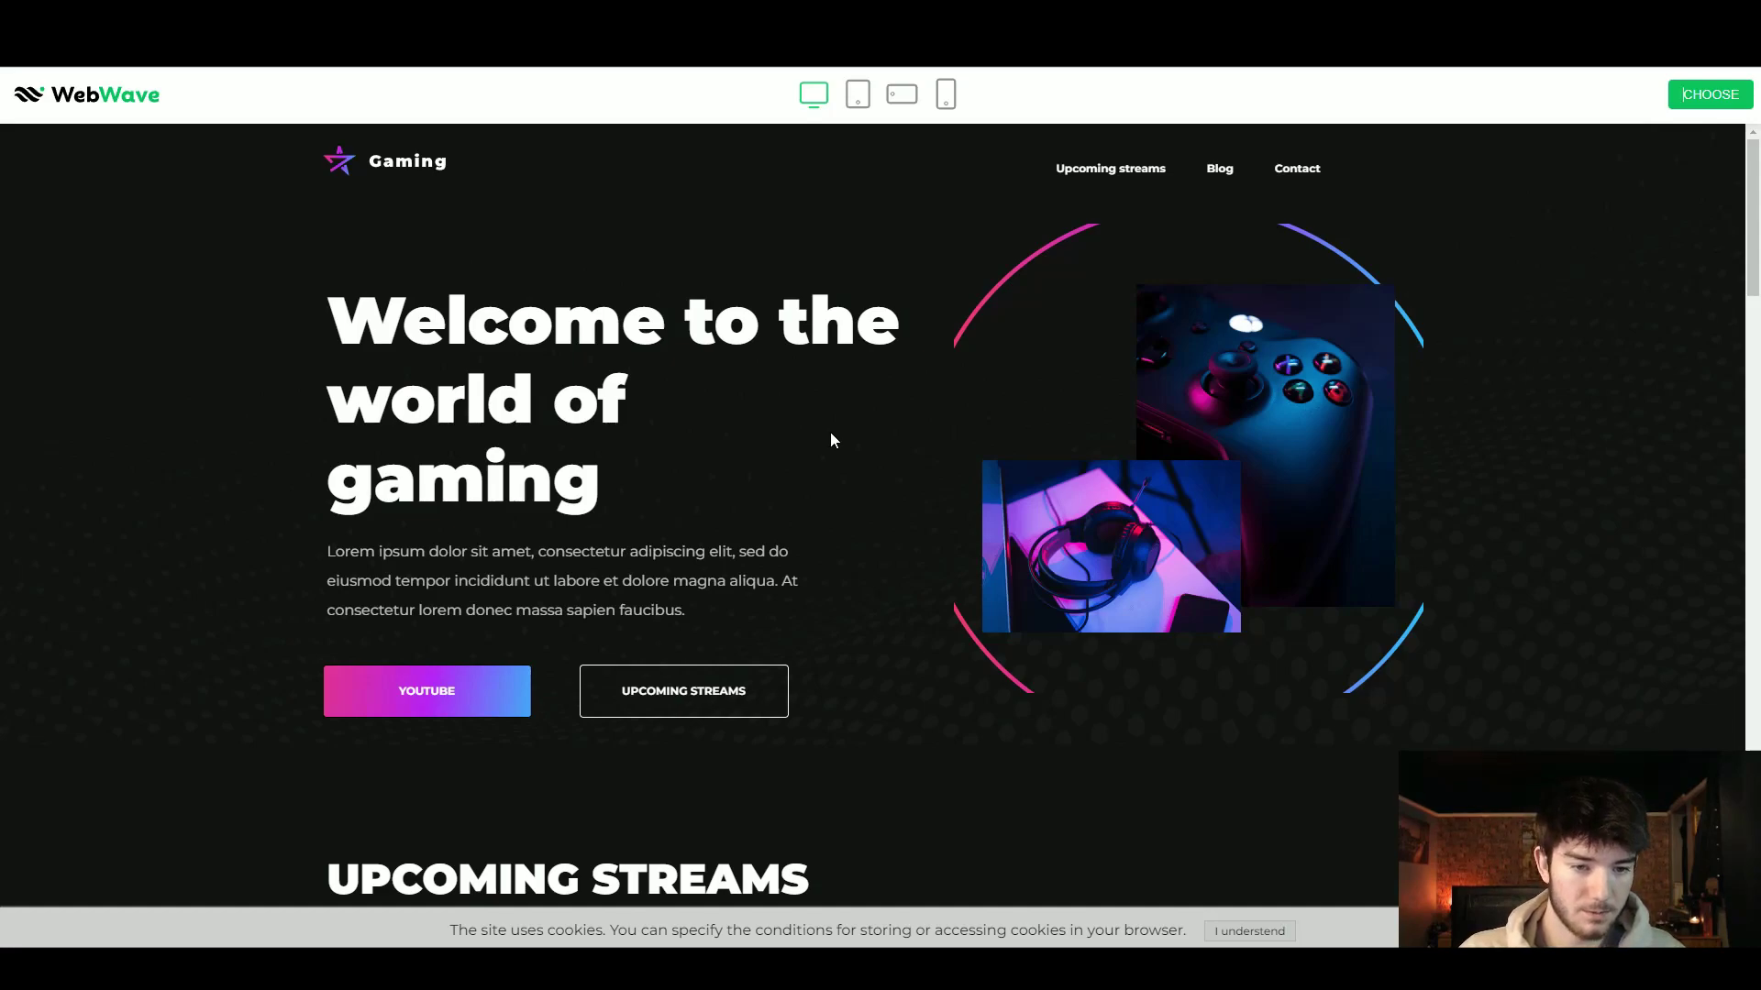
- Dismiss the cookie notice and scroll through the Gaming template preview
click(1224, 928)
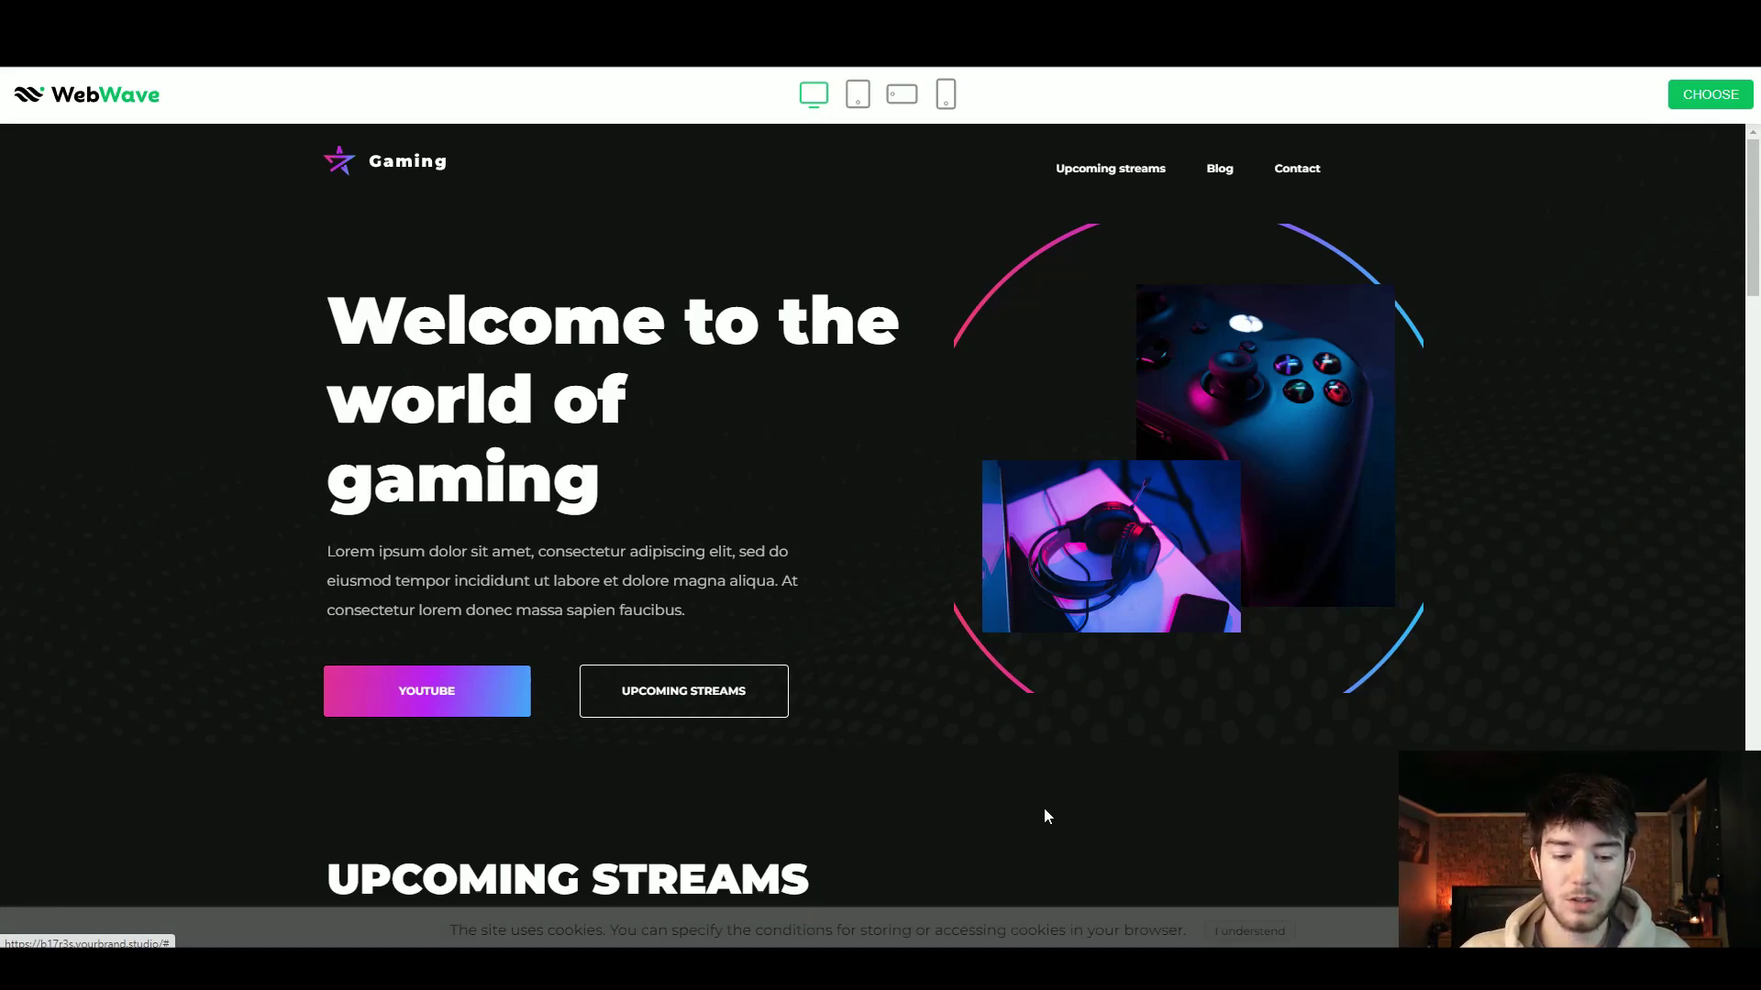
scroll(794, 614, down, 3)
scroll(851, 620, down, 2)
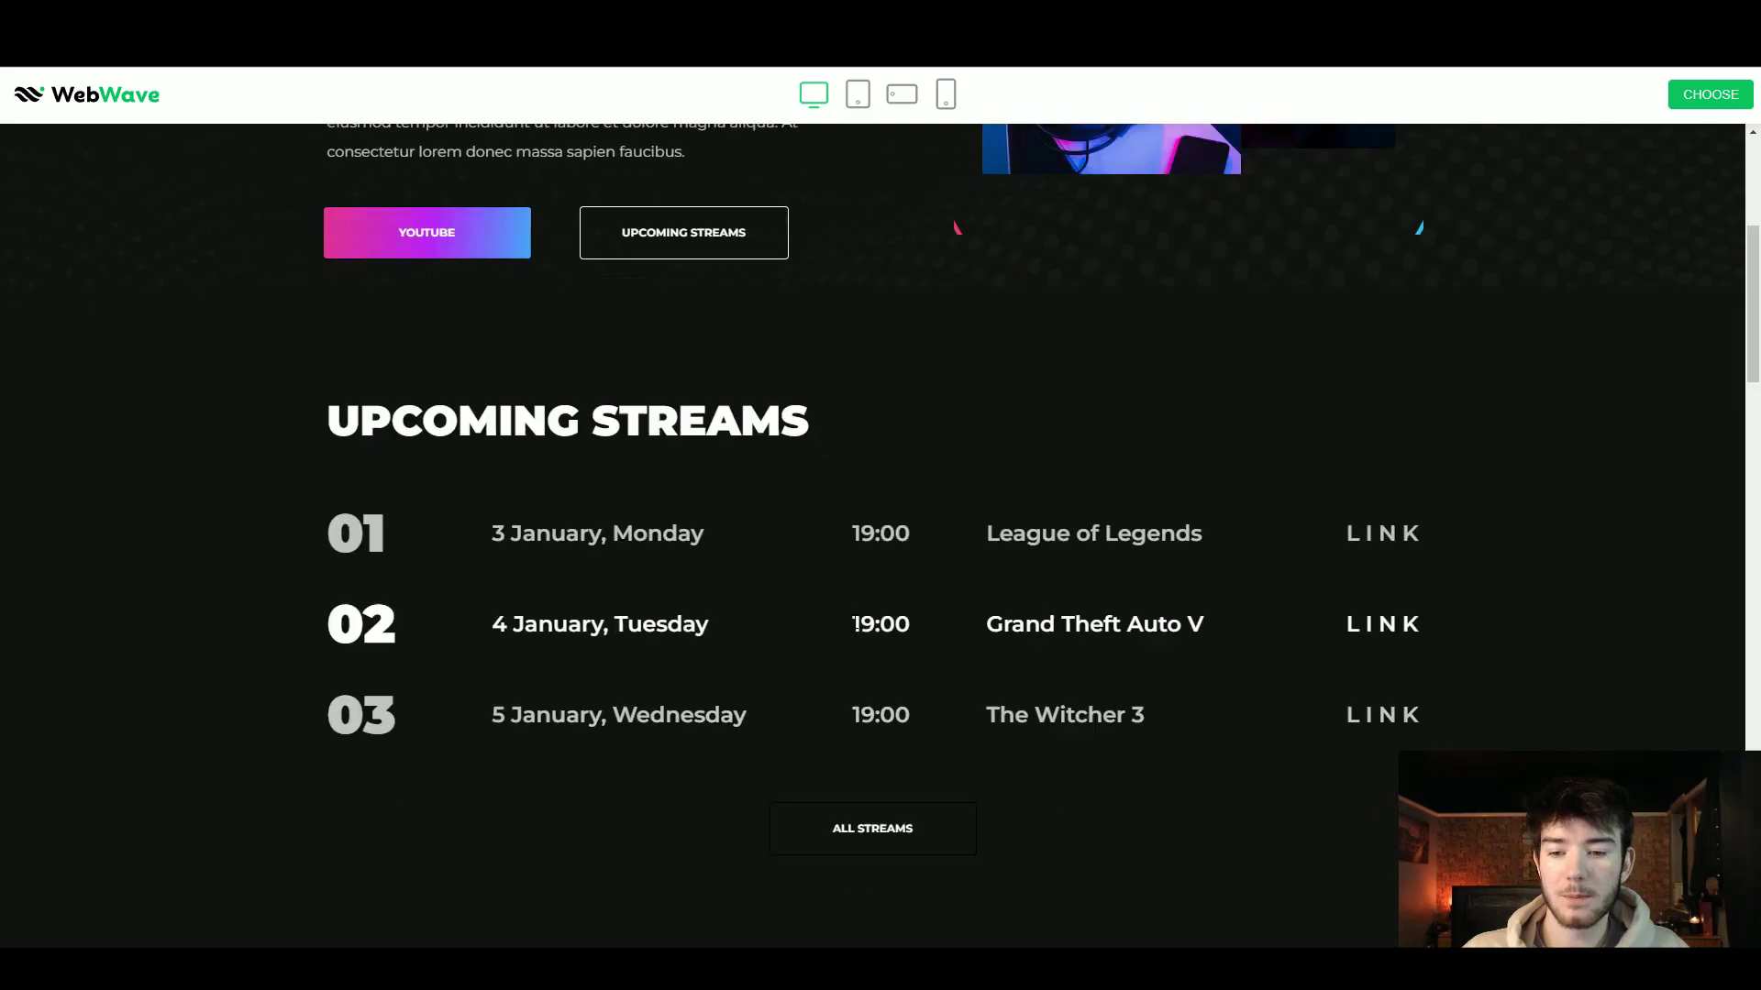
scroll(855, 621, up, 5)
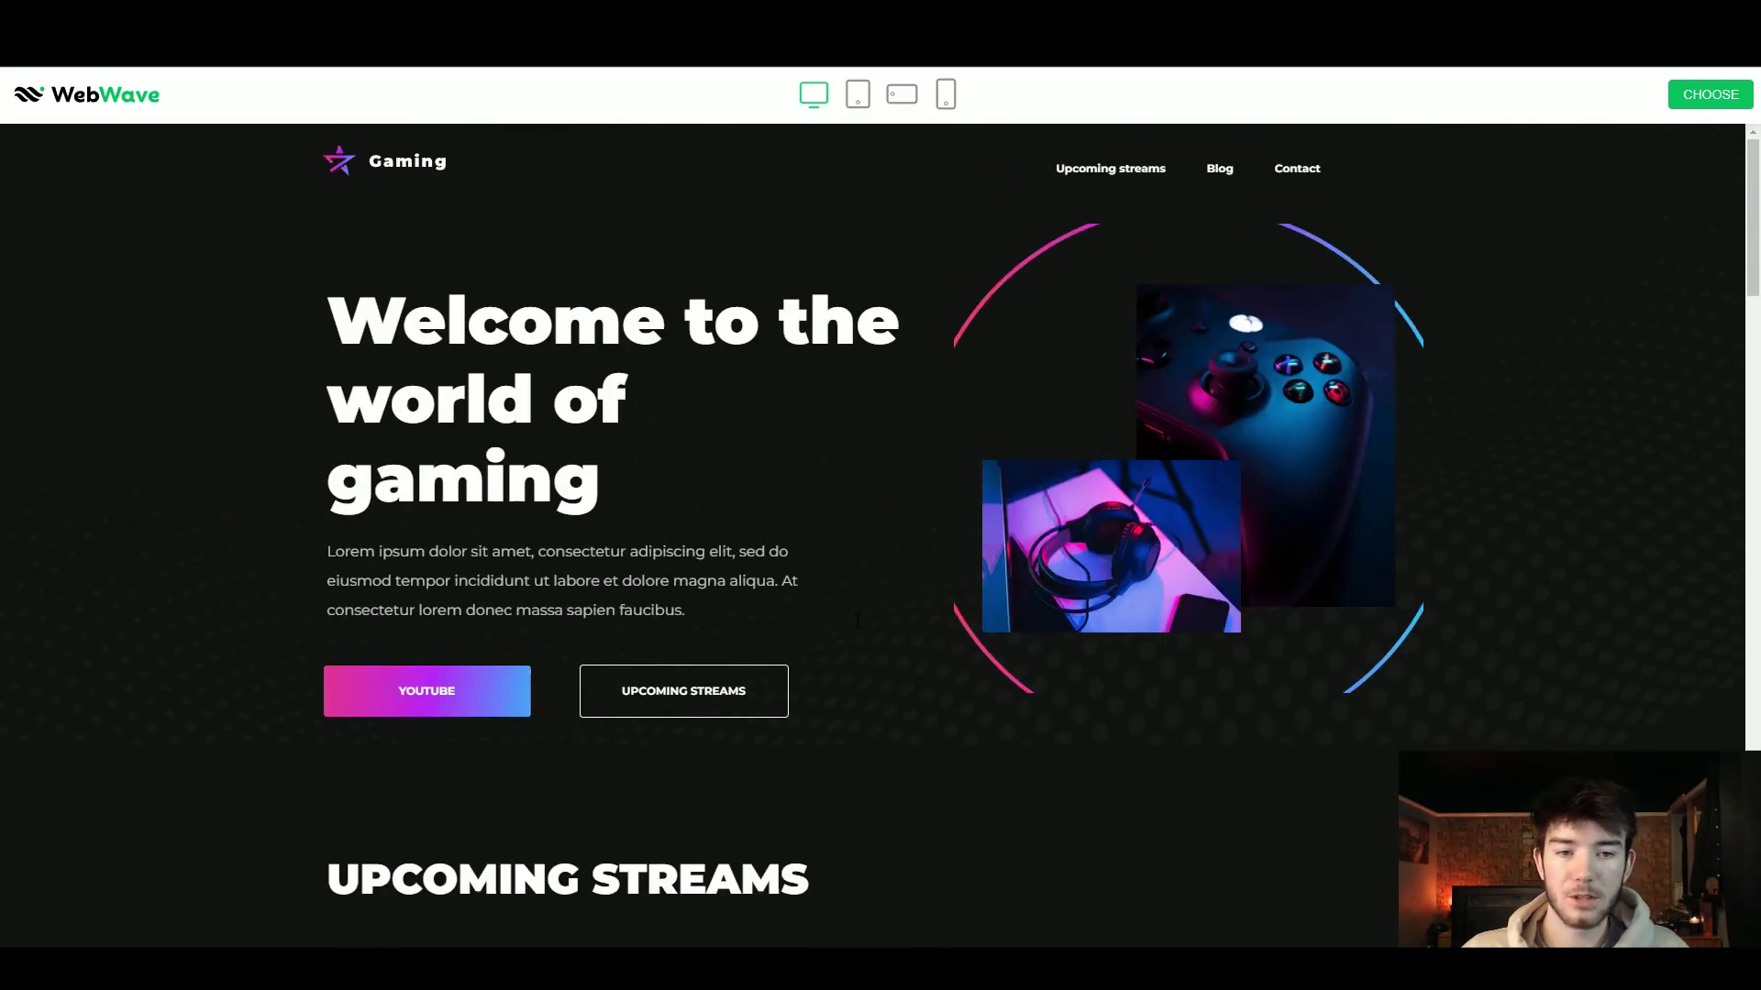
scroll(858, 622, down, 6)
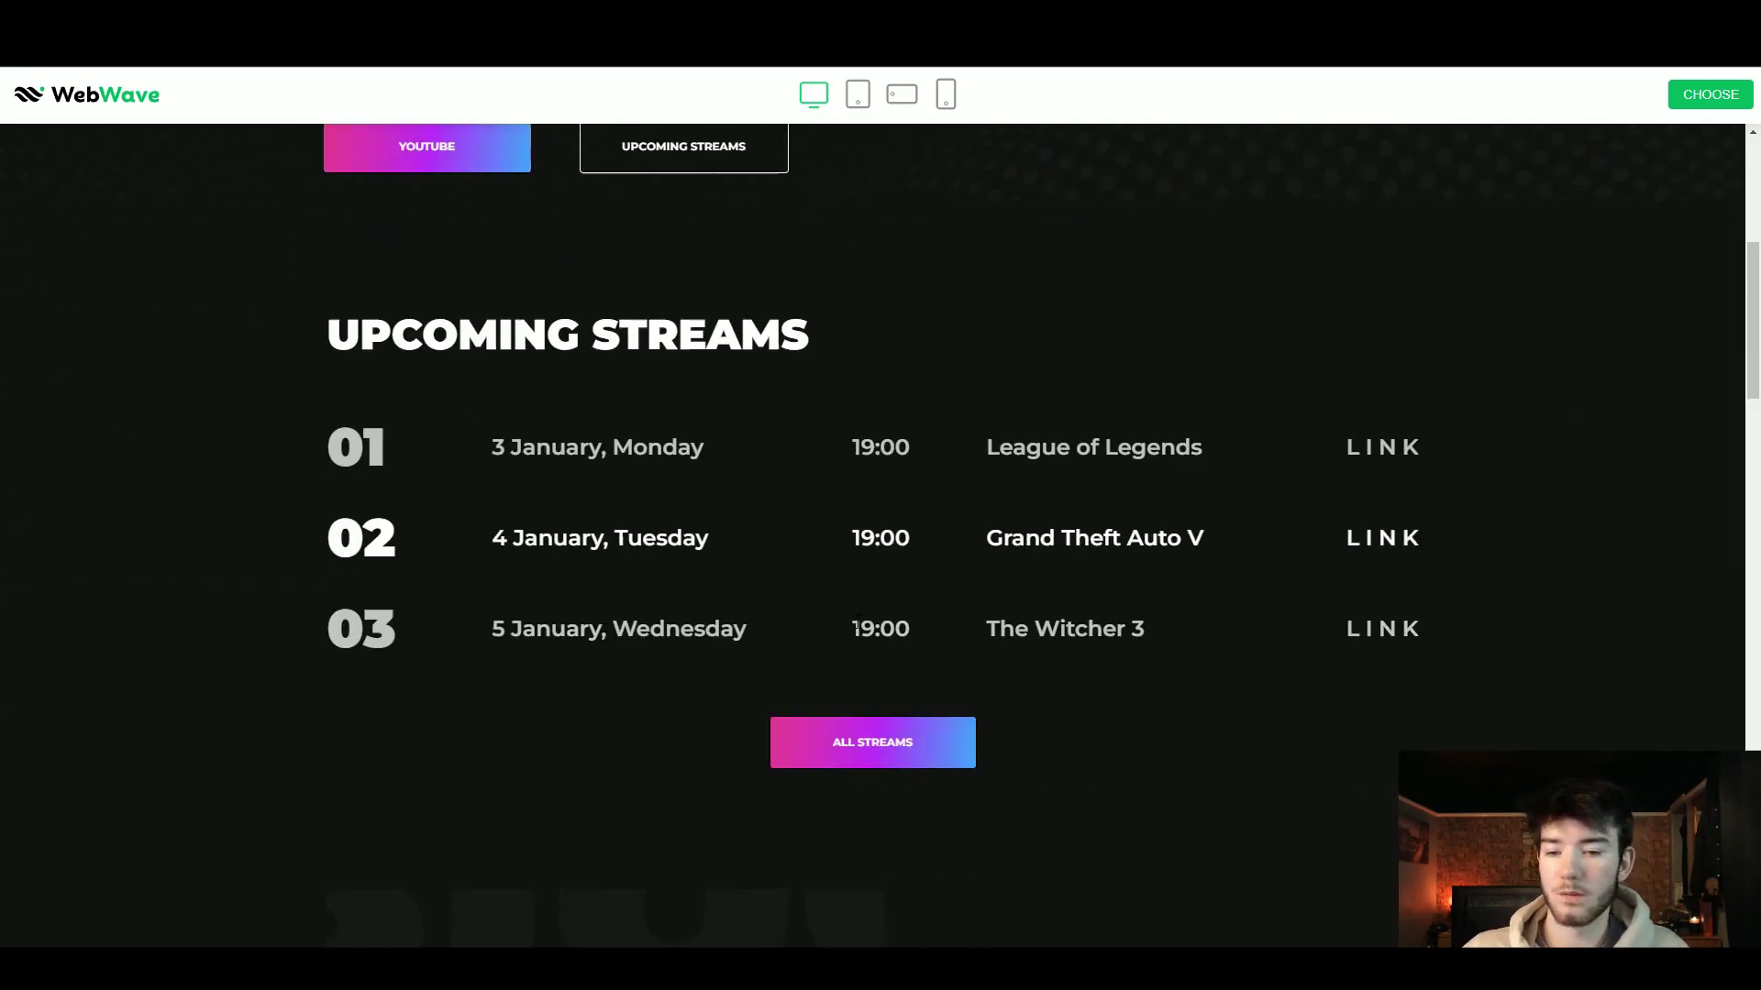
scroll(856, 612, down, 2)
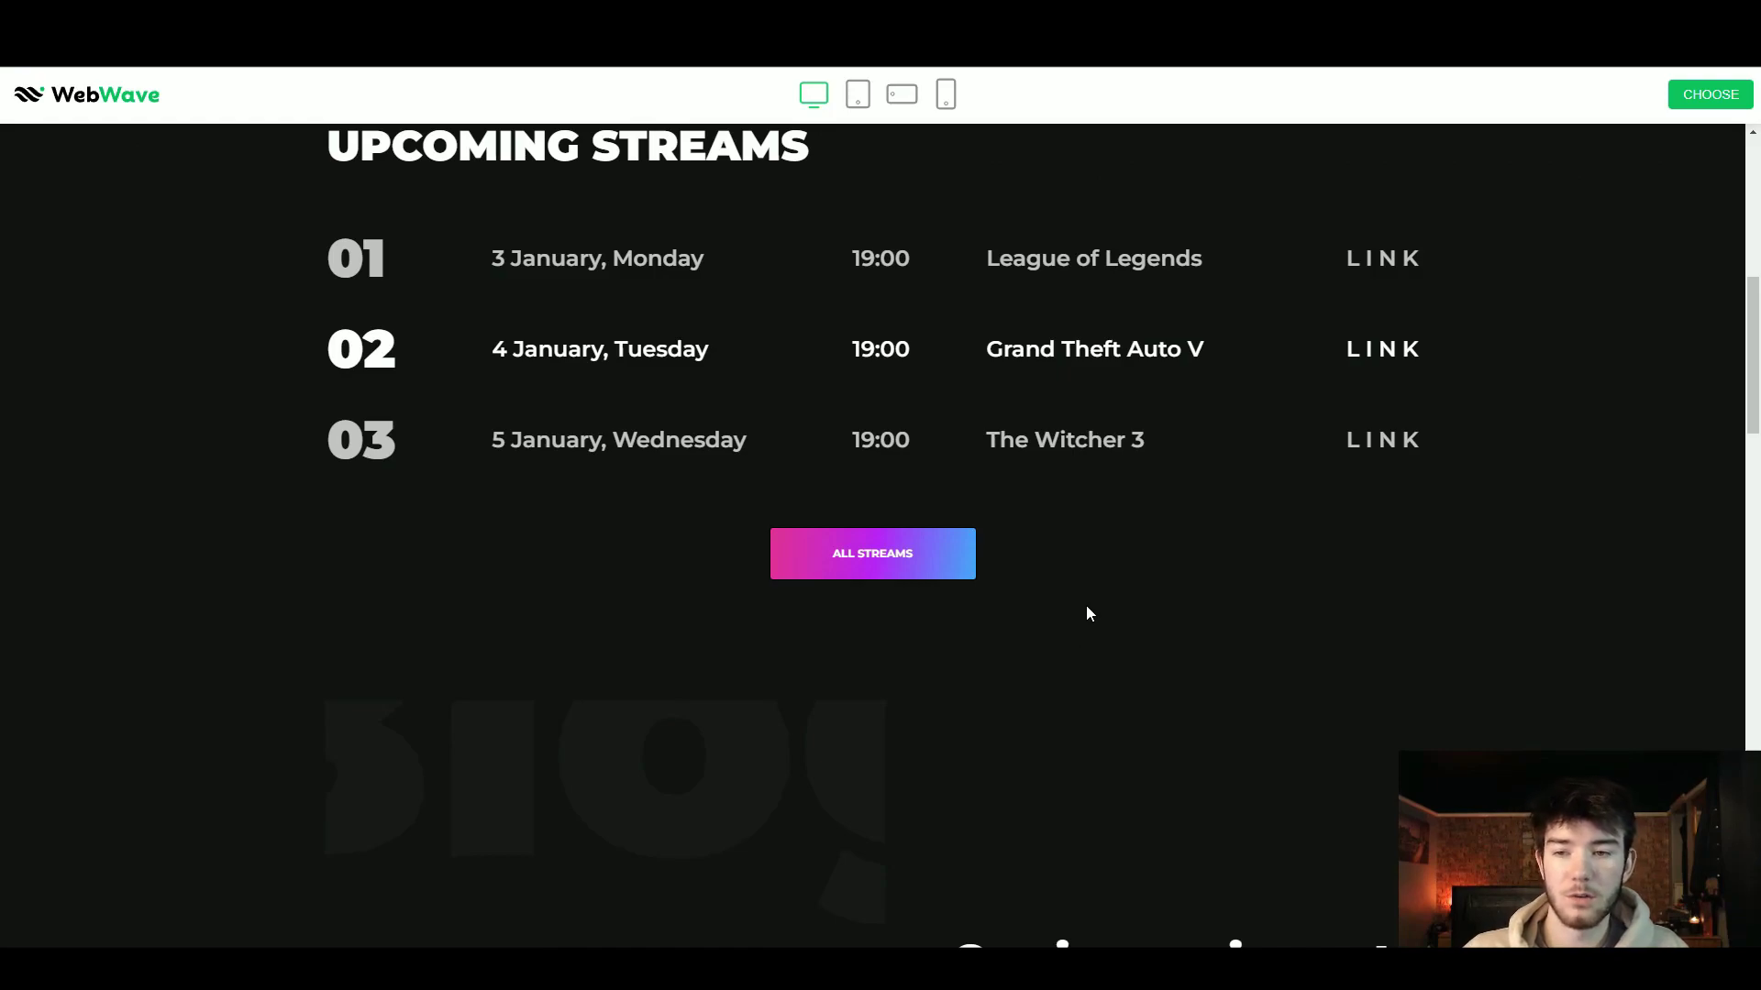
scroll(1086, 612, down, 1)
scroll(1085, 612, down, 3)
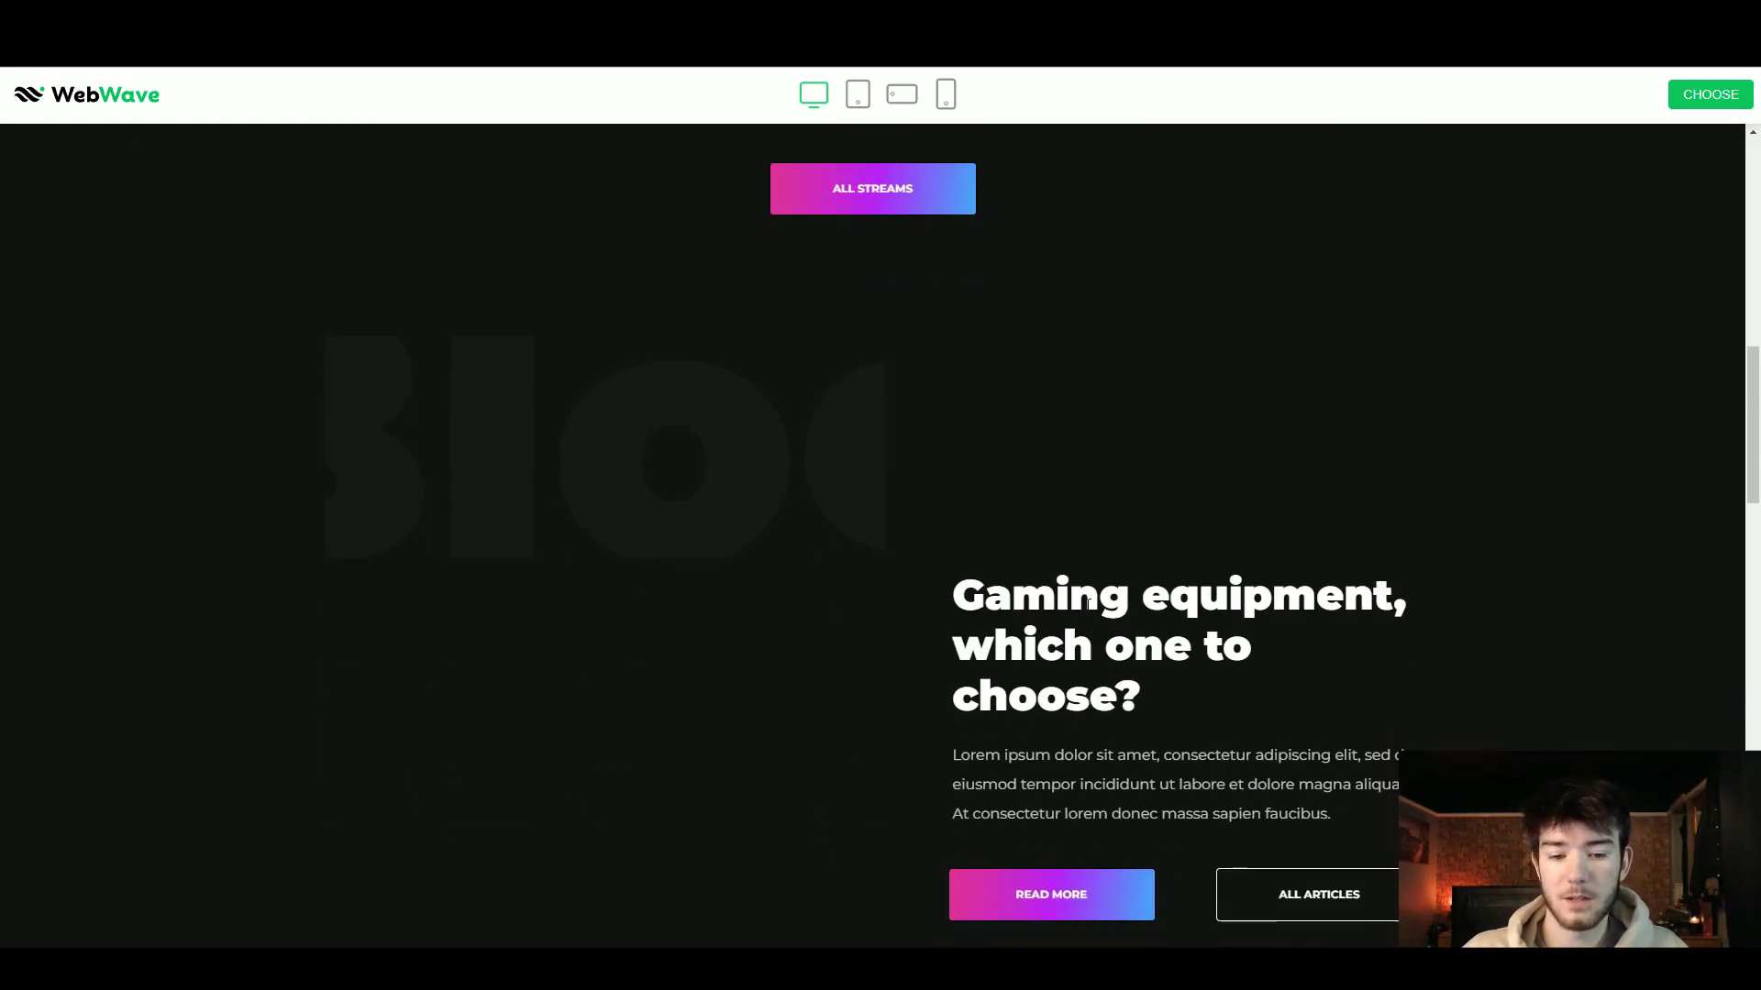
scroll(1088, 605, down, 10)
scroll(1088, 605, down, 6)
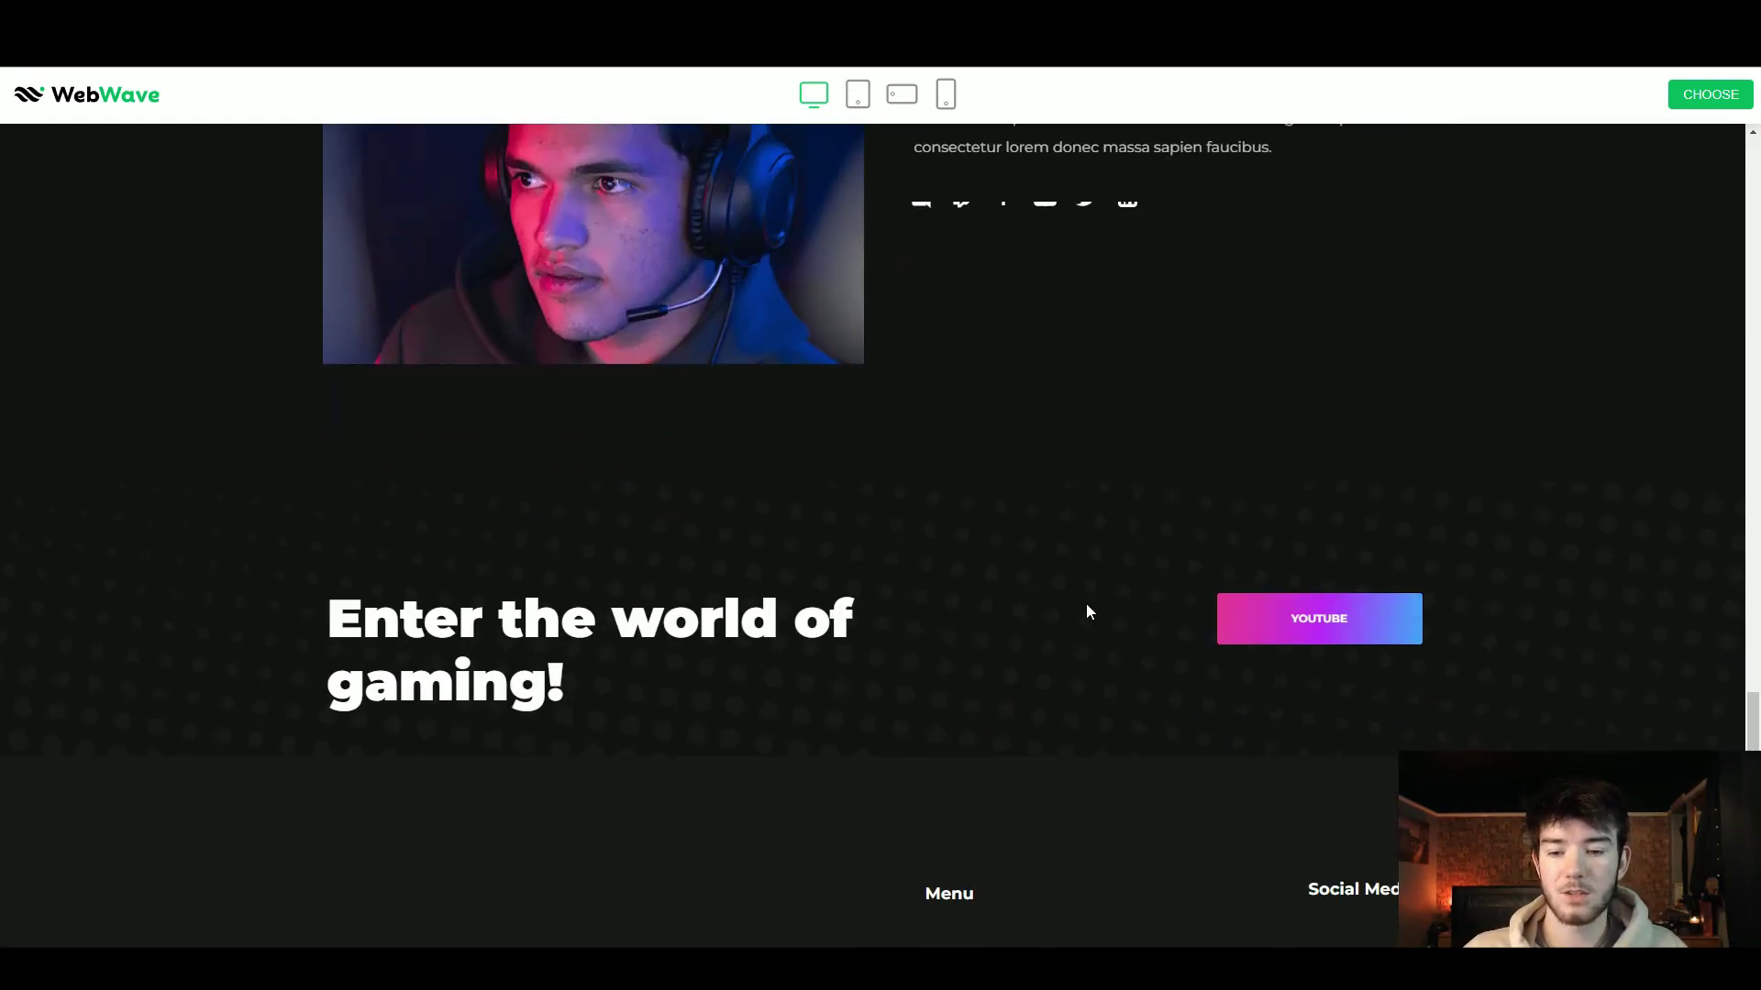
scroll(1087, 613, down, 3)
scroll(1087, 613, down, 2)
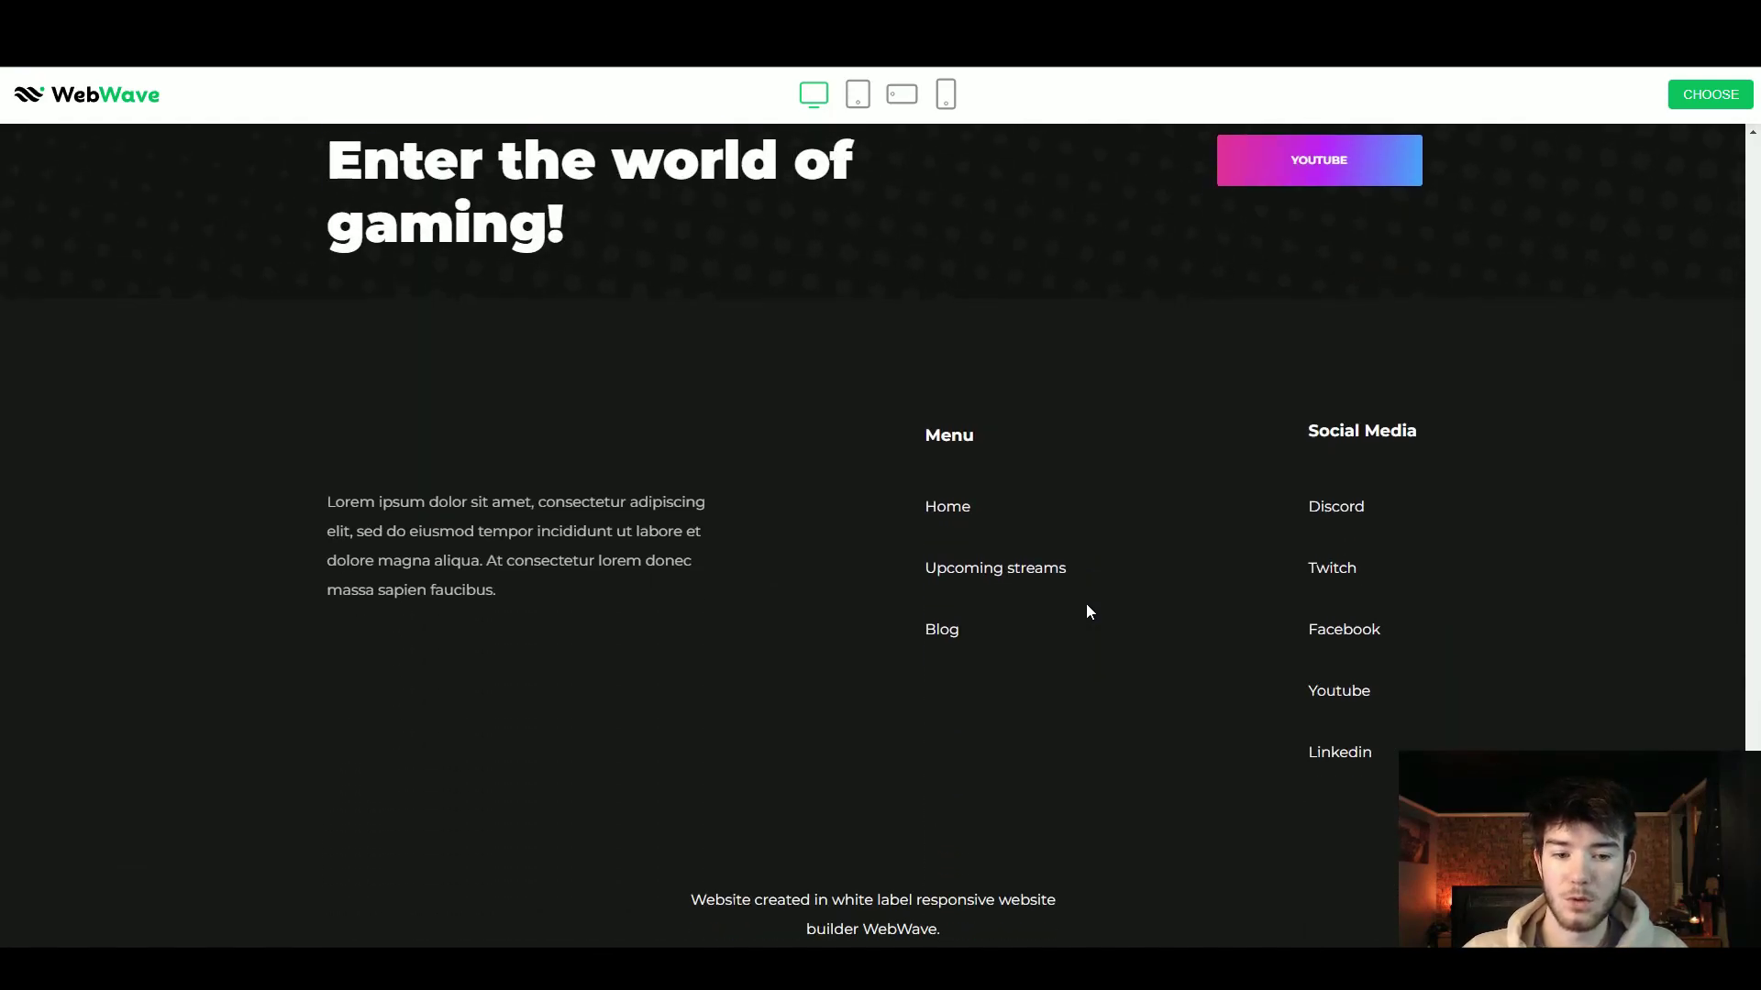
scroll(1089, 611, up, 5)
scroll(1089, 612, up, 3)
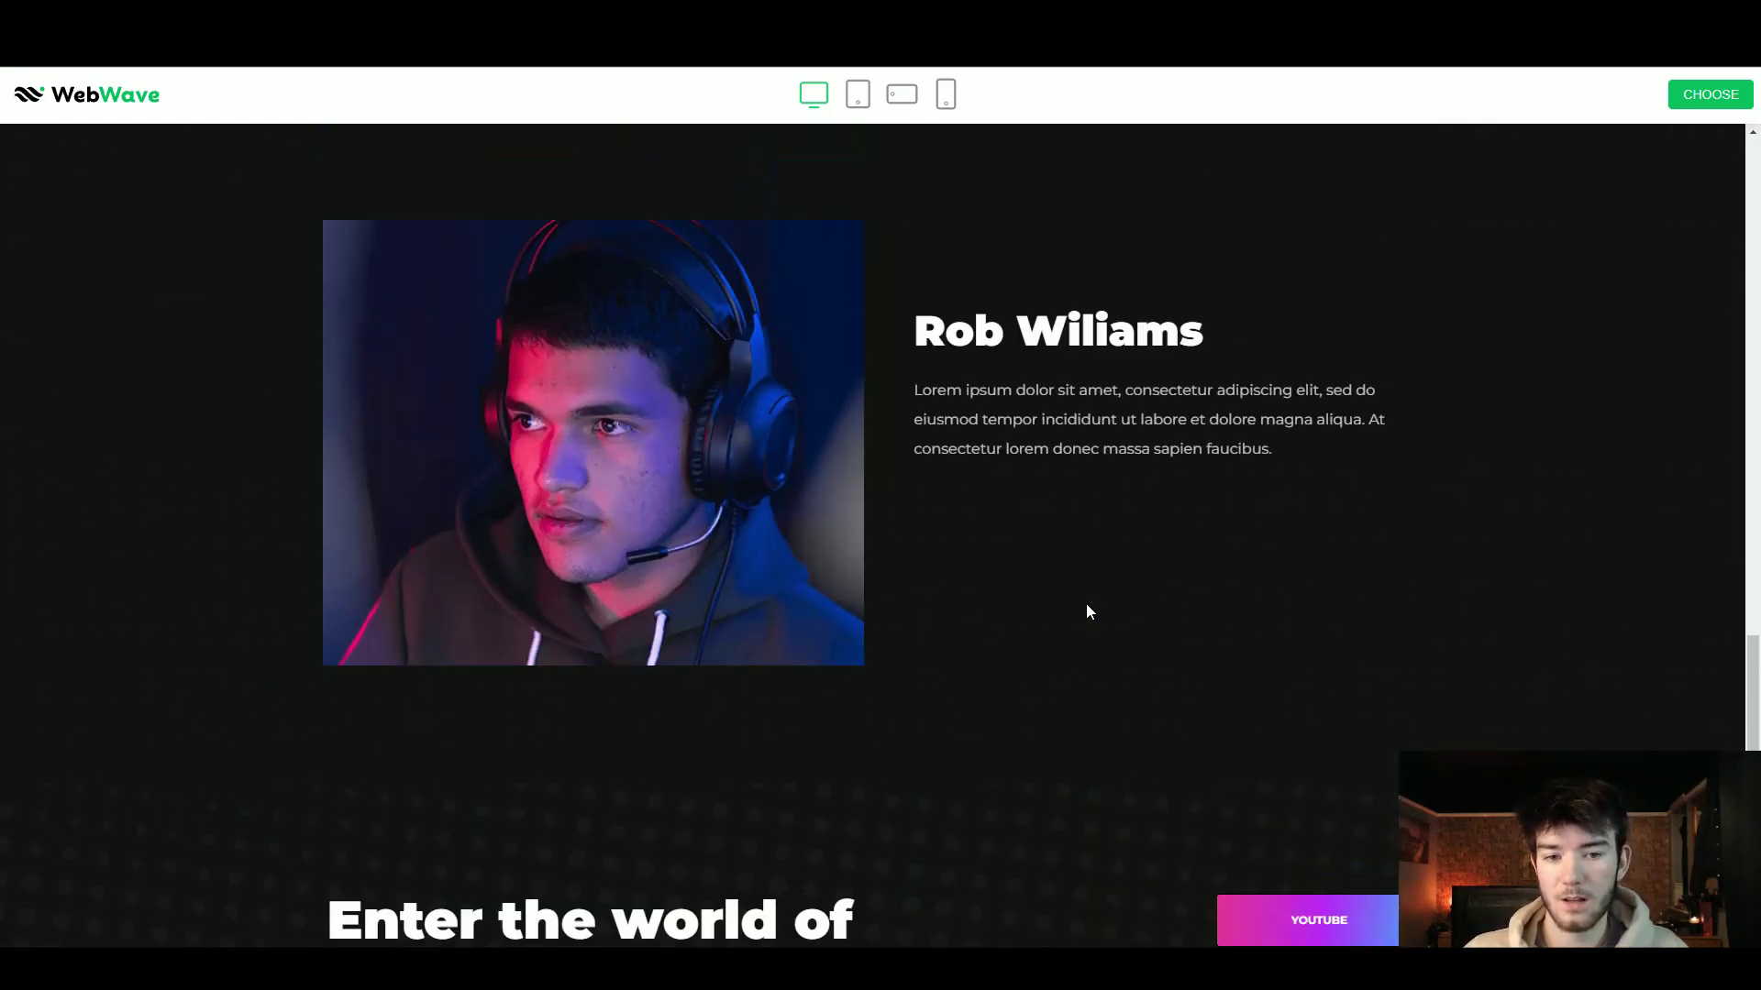
scroll(1089, 611, up, 1)
scroll(773, 532, up, 8)
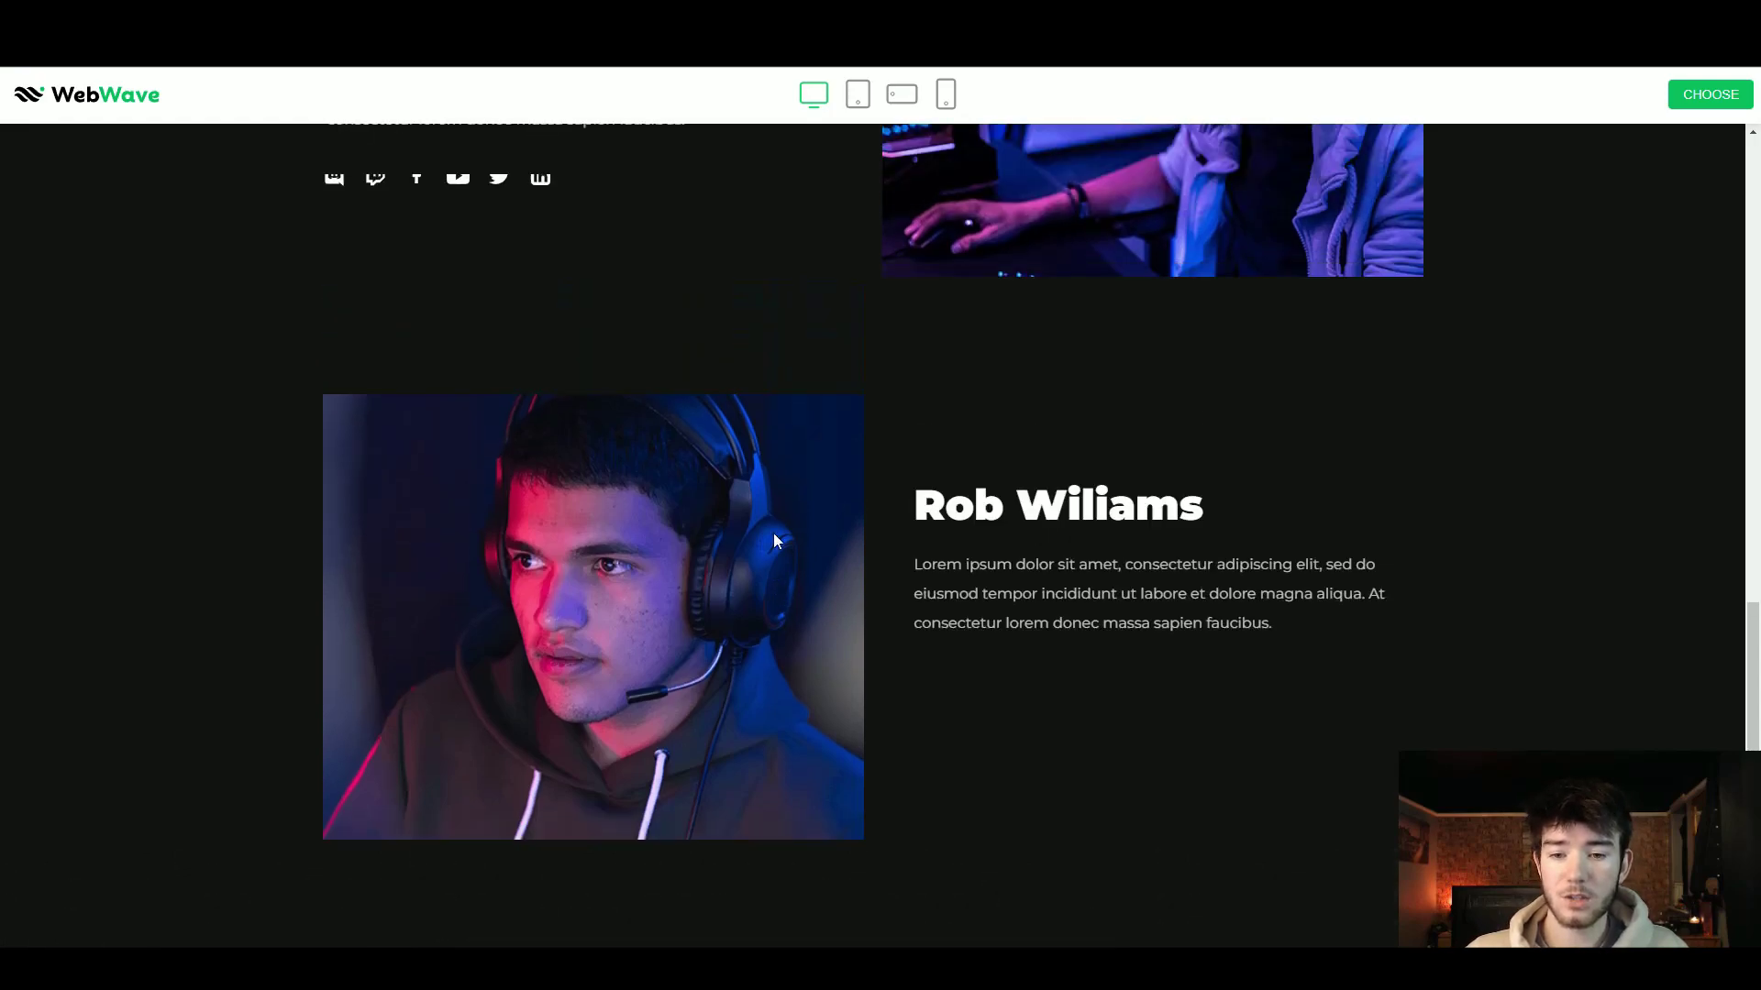
scroll(809, 592, up, 9)
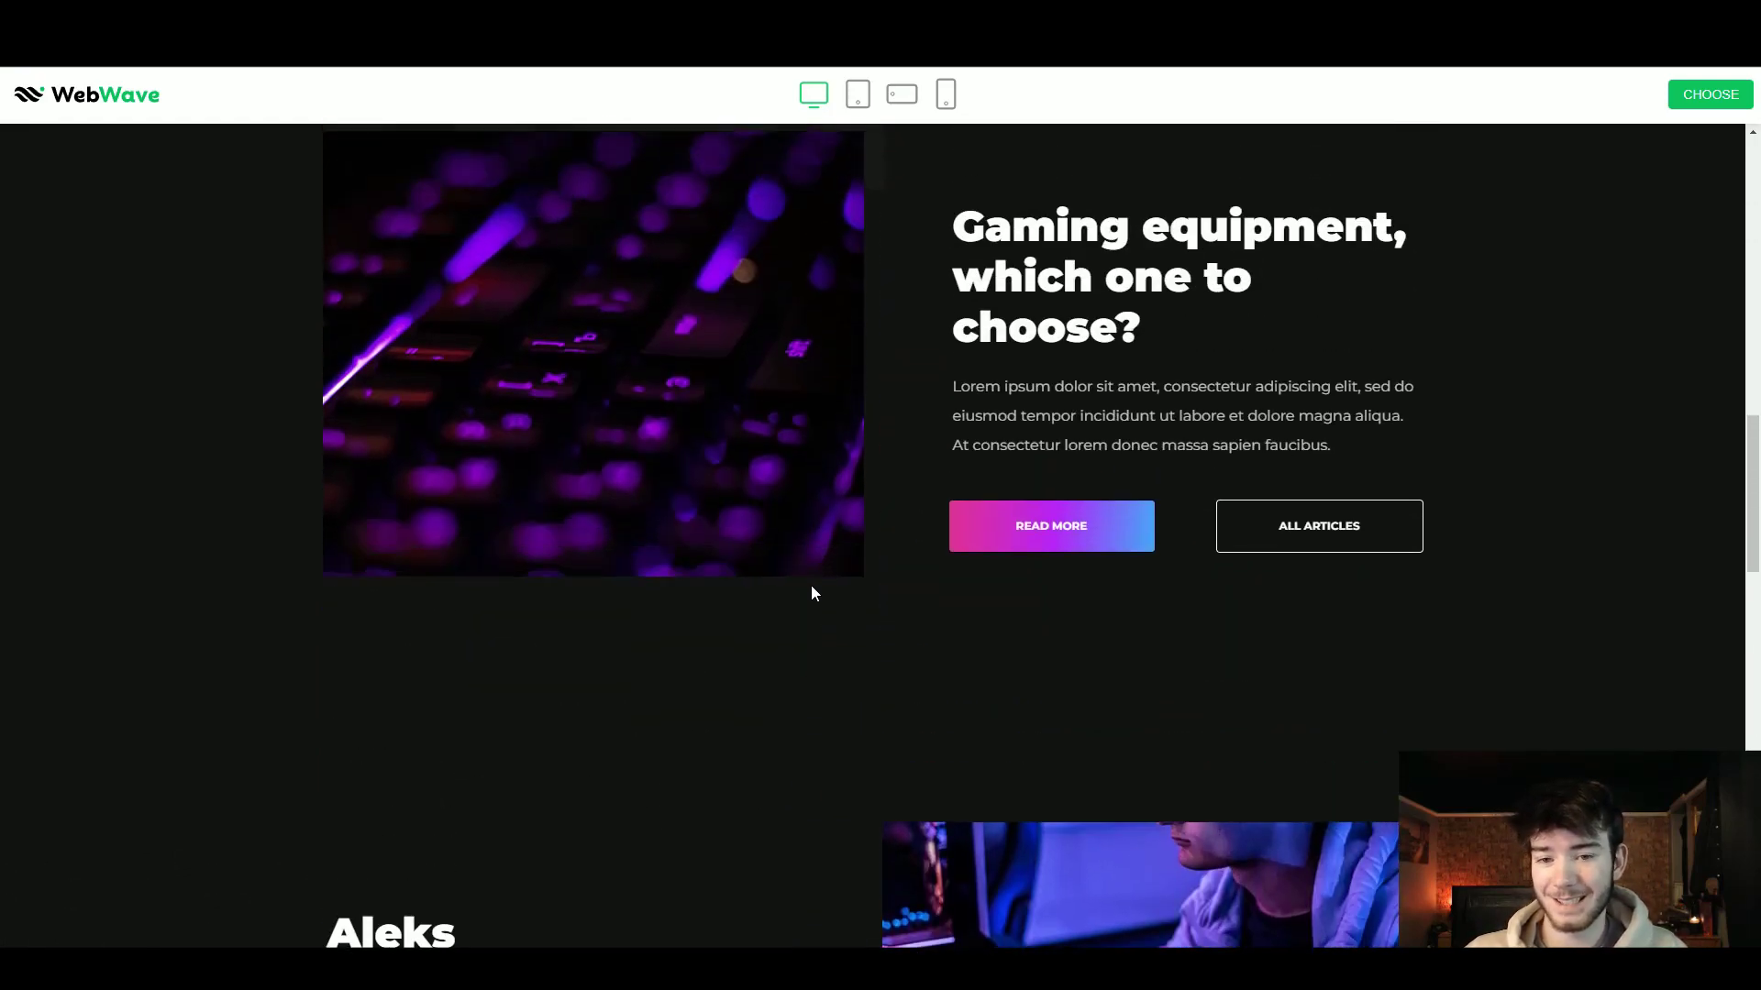
scroll(856, 594, down, 4)
scroll(858, 596, down, 3)
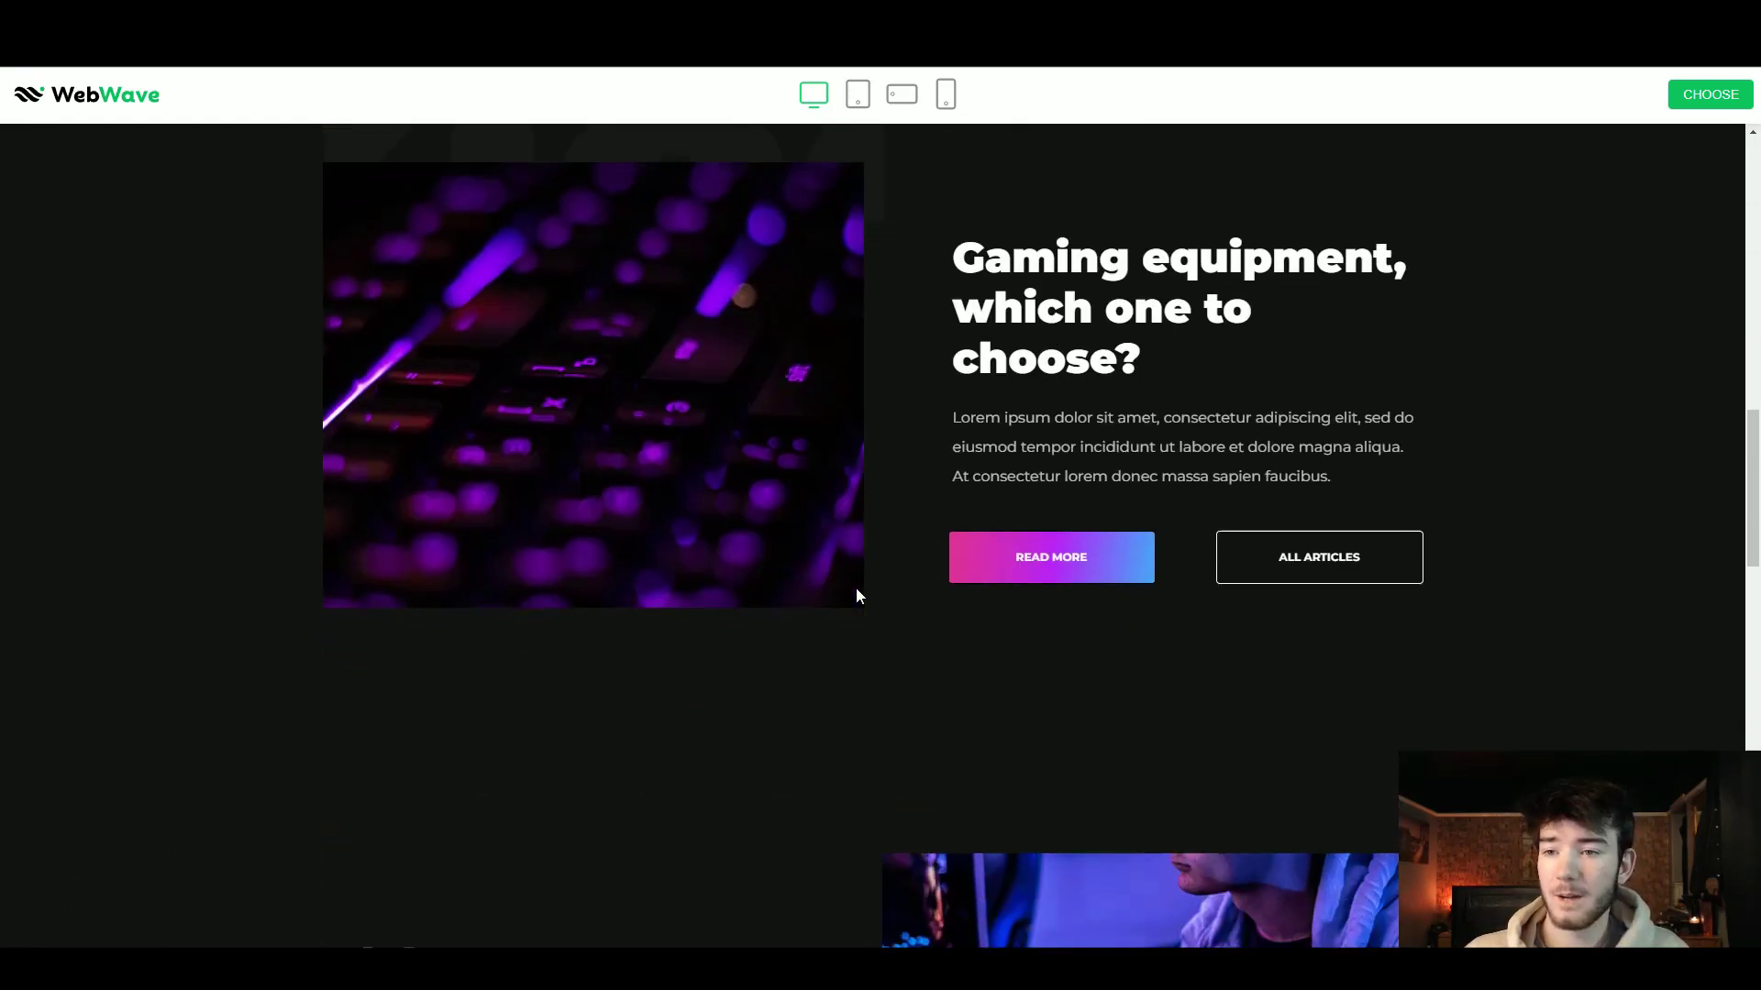
scroll(857, 596, down, 7)
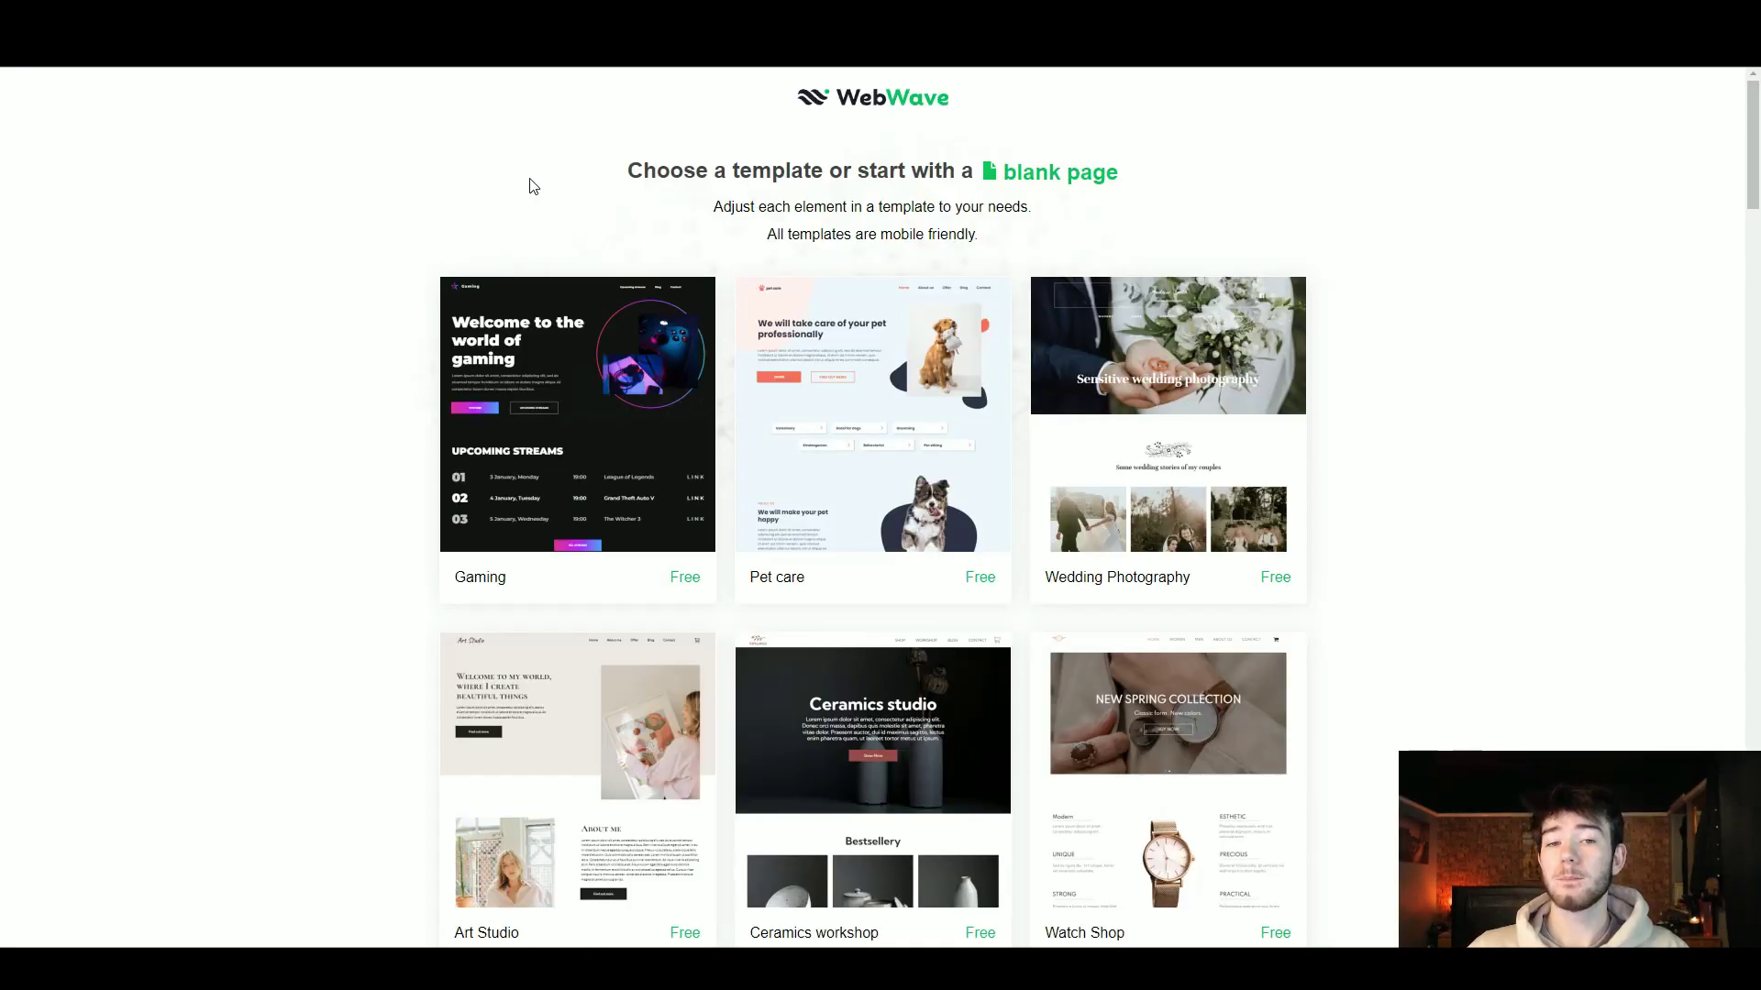
- Start the site from a blank page, with an empty Home page set as the homepage
mouse_move(591, 296)
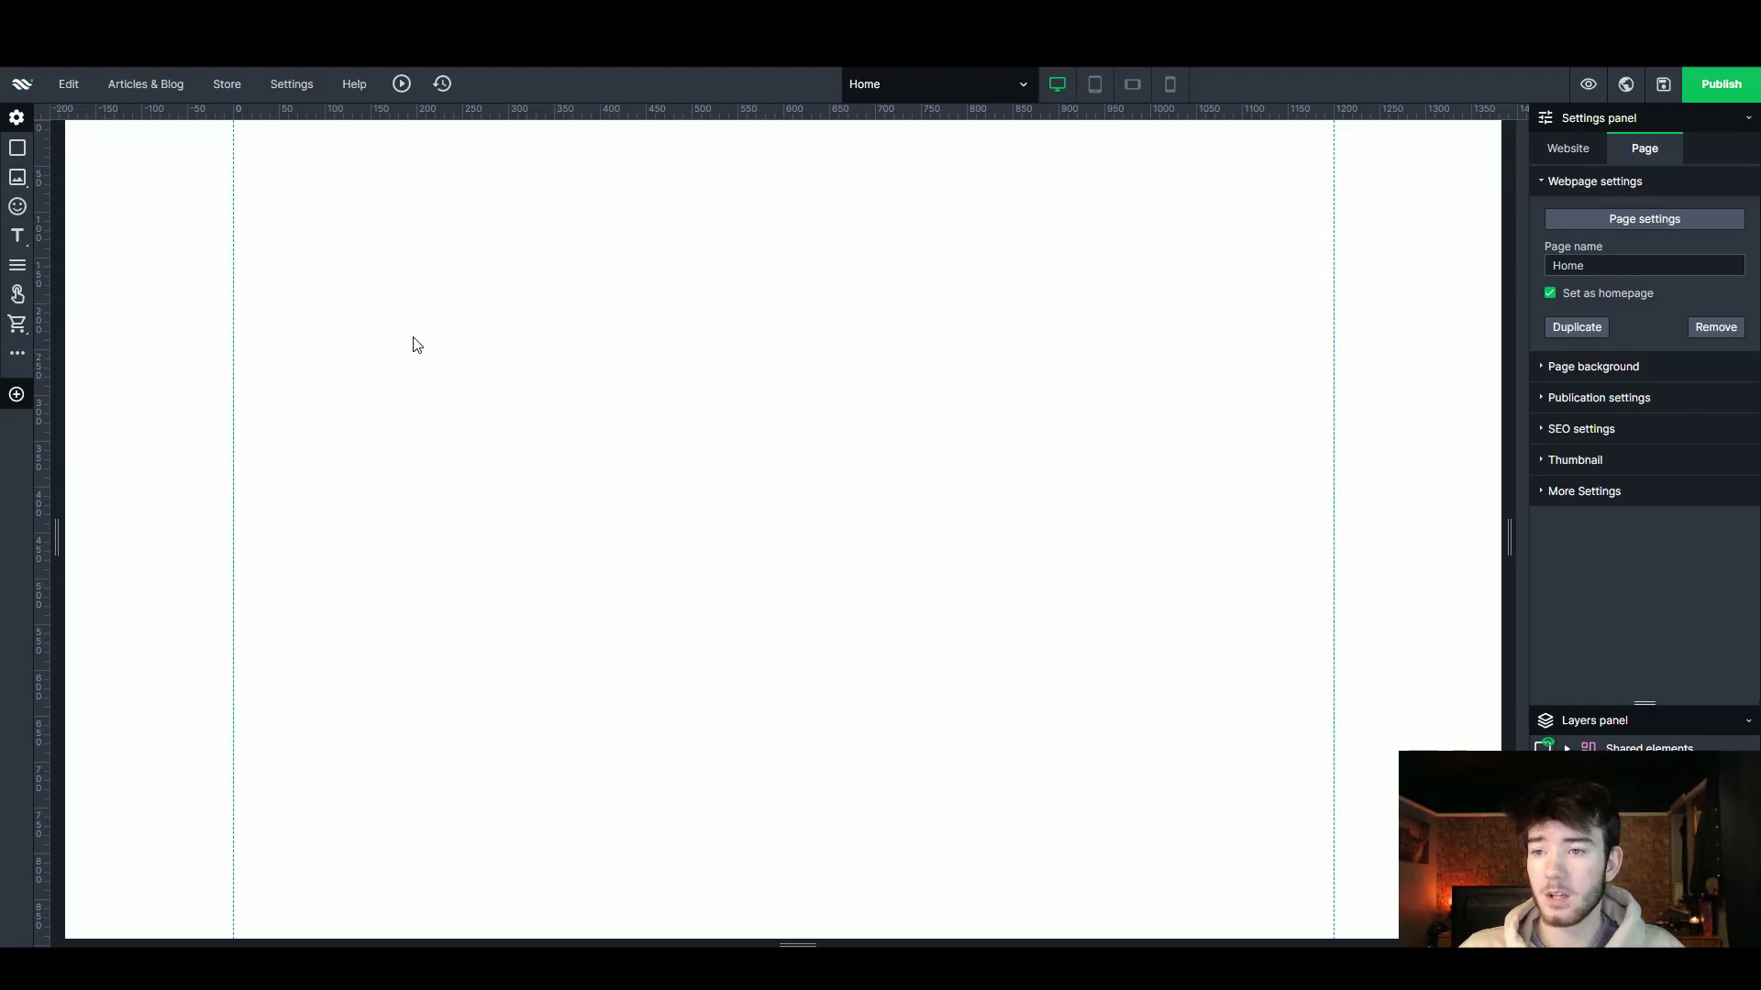
click(24, 86)
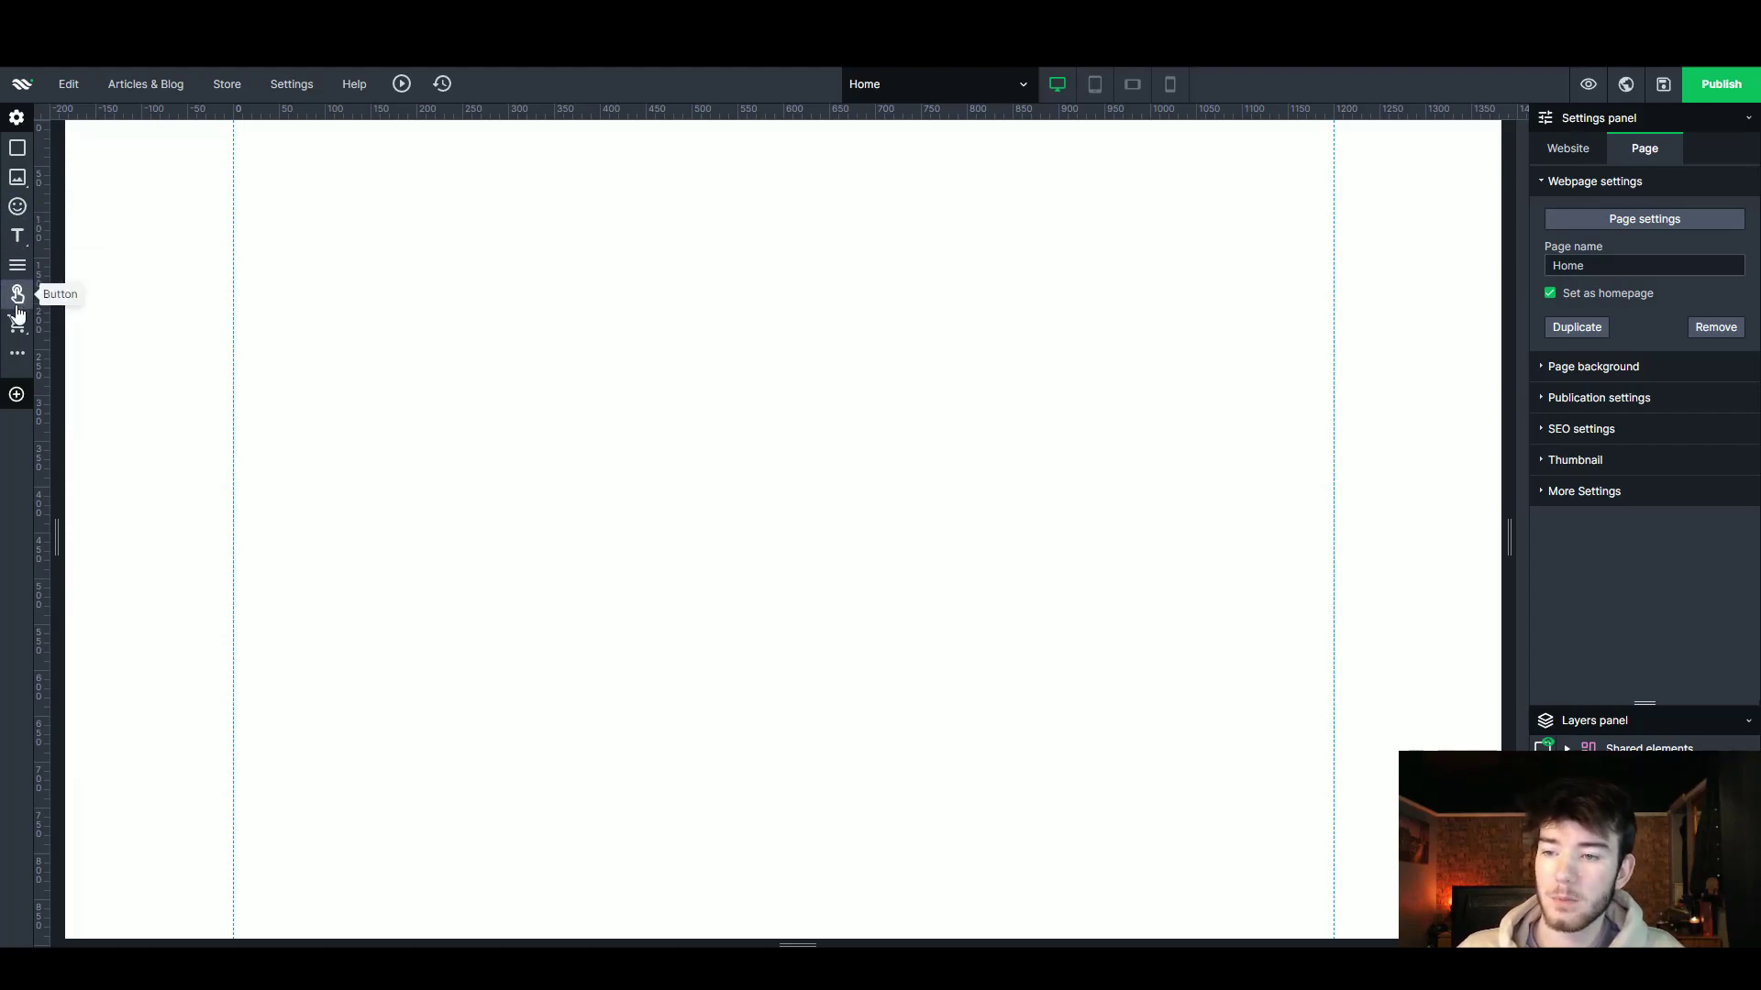
mouse_move(13, 332)
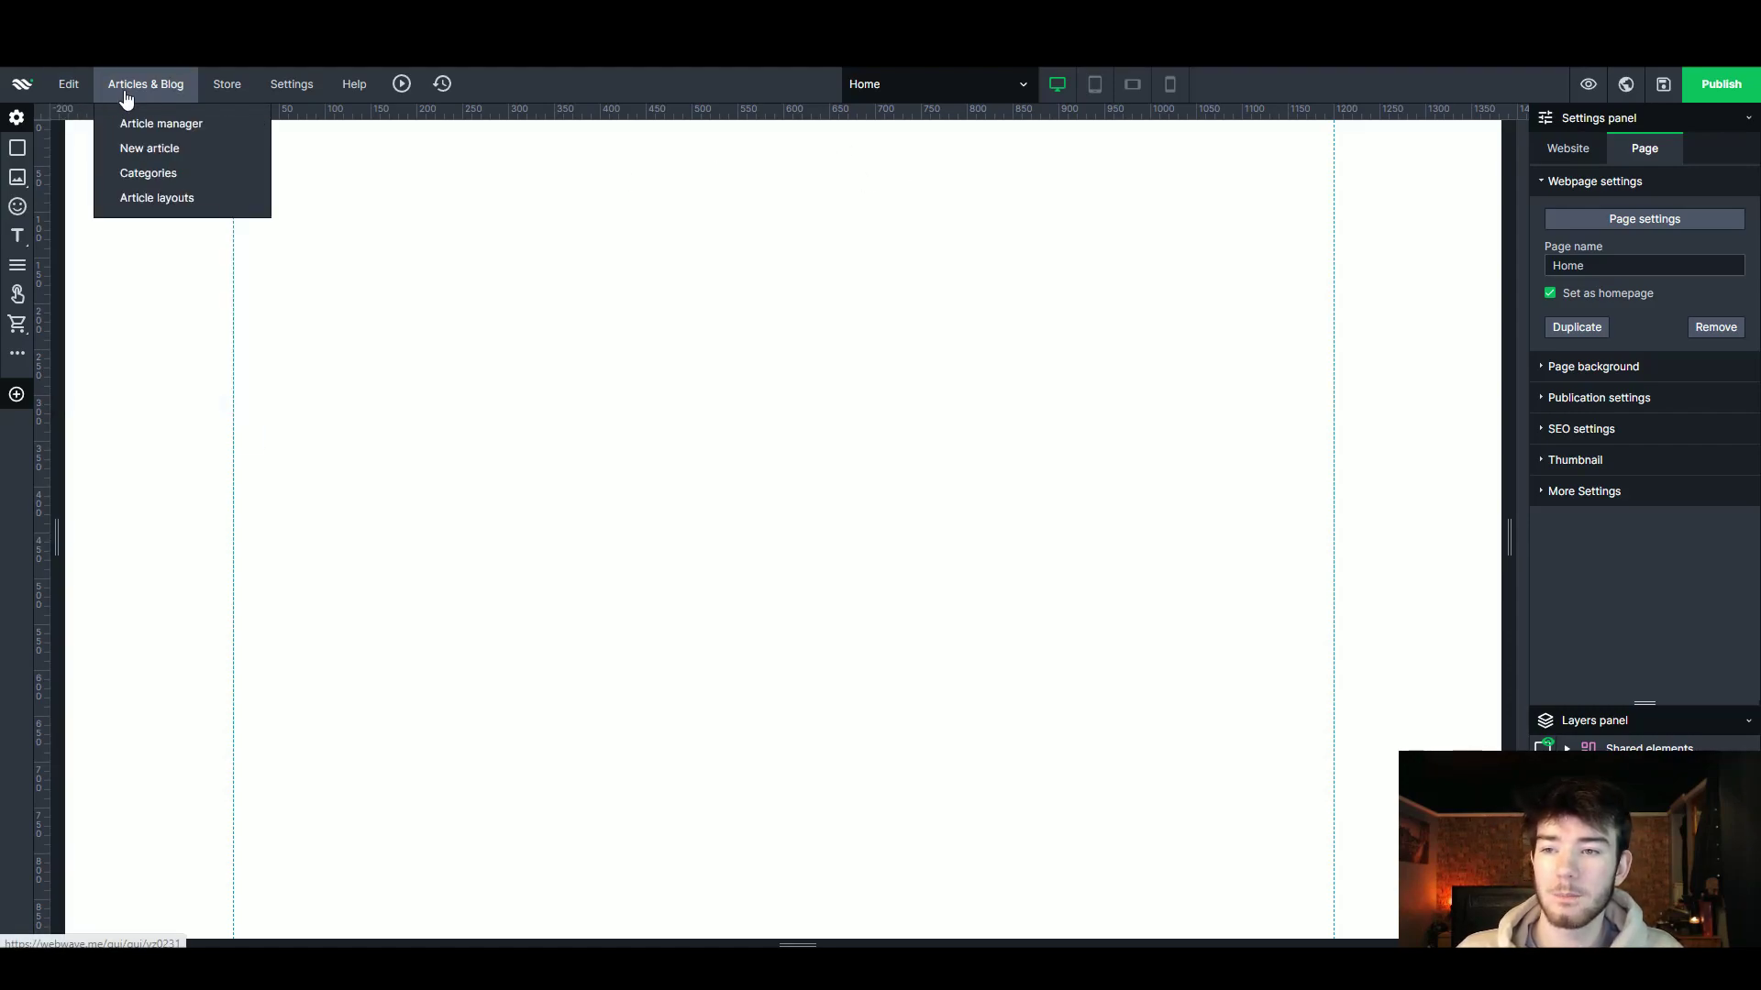
mouse_move(72, 89)
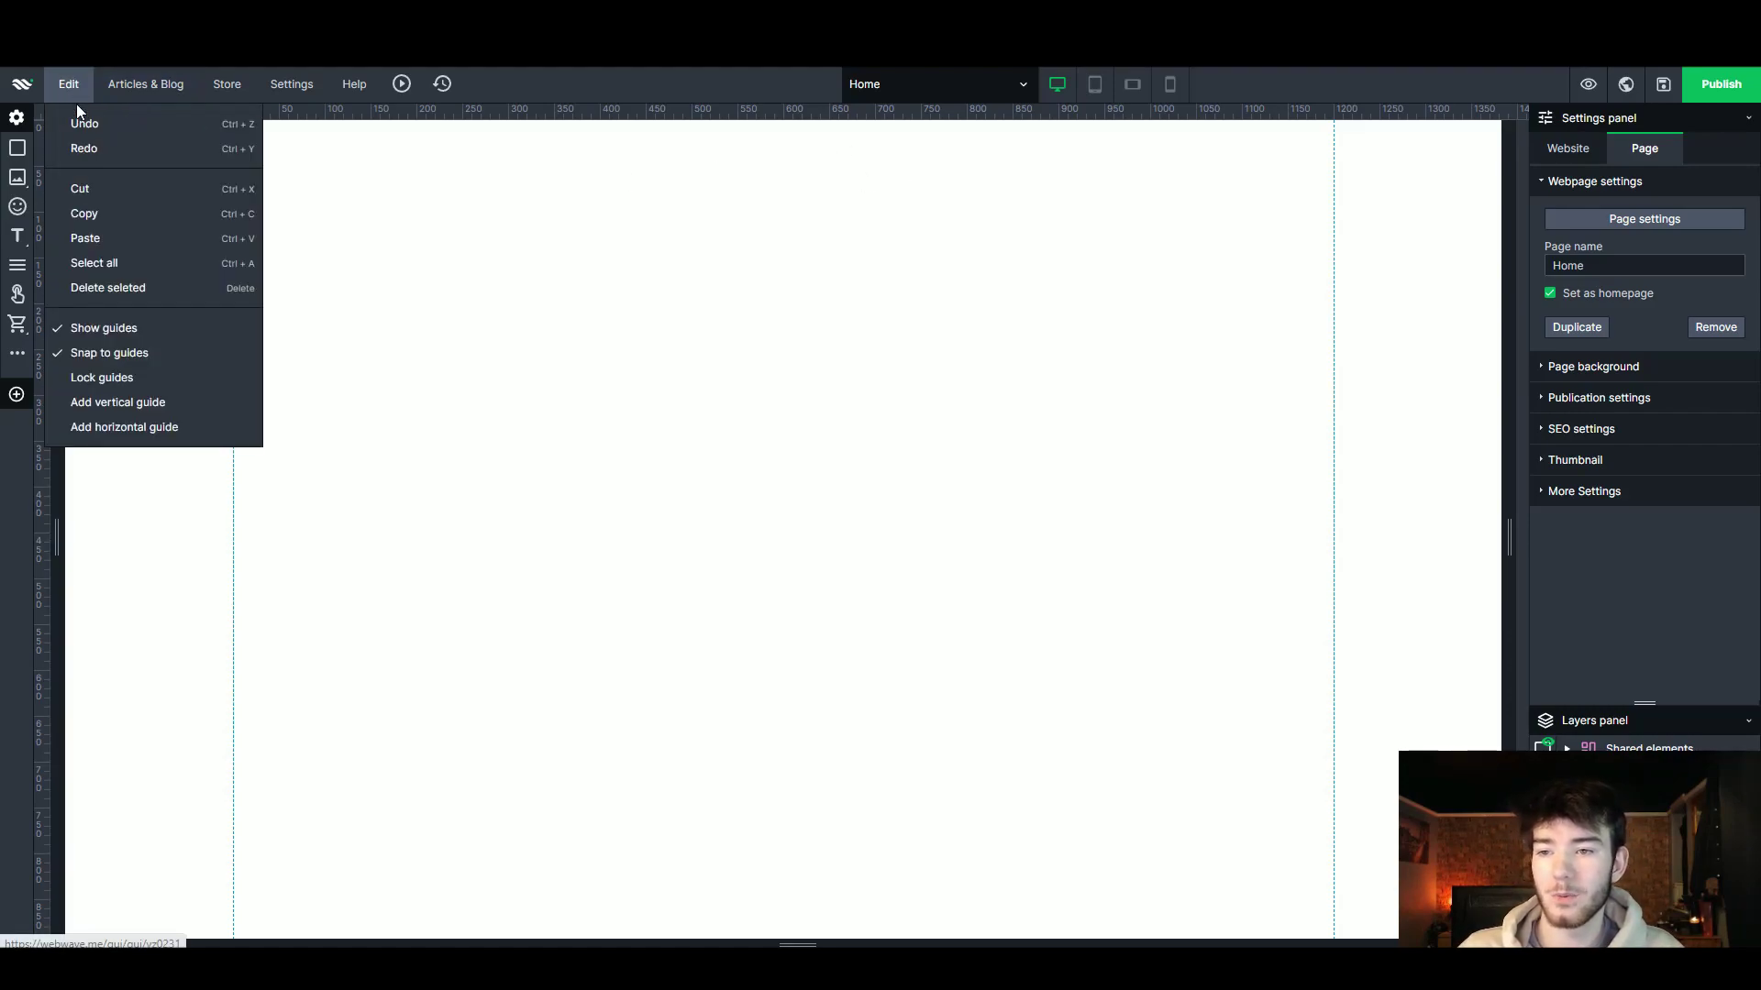
mouse_move(138, 92)
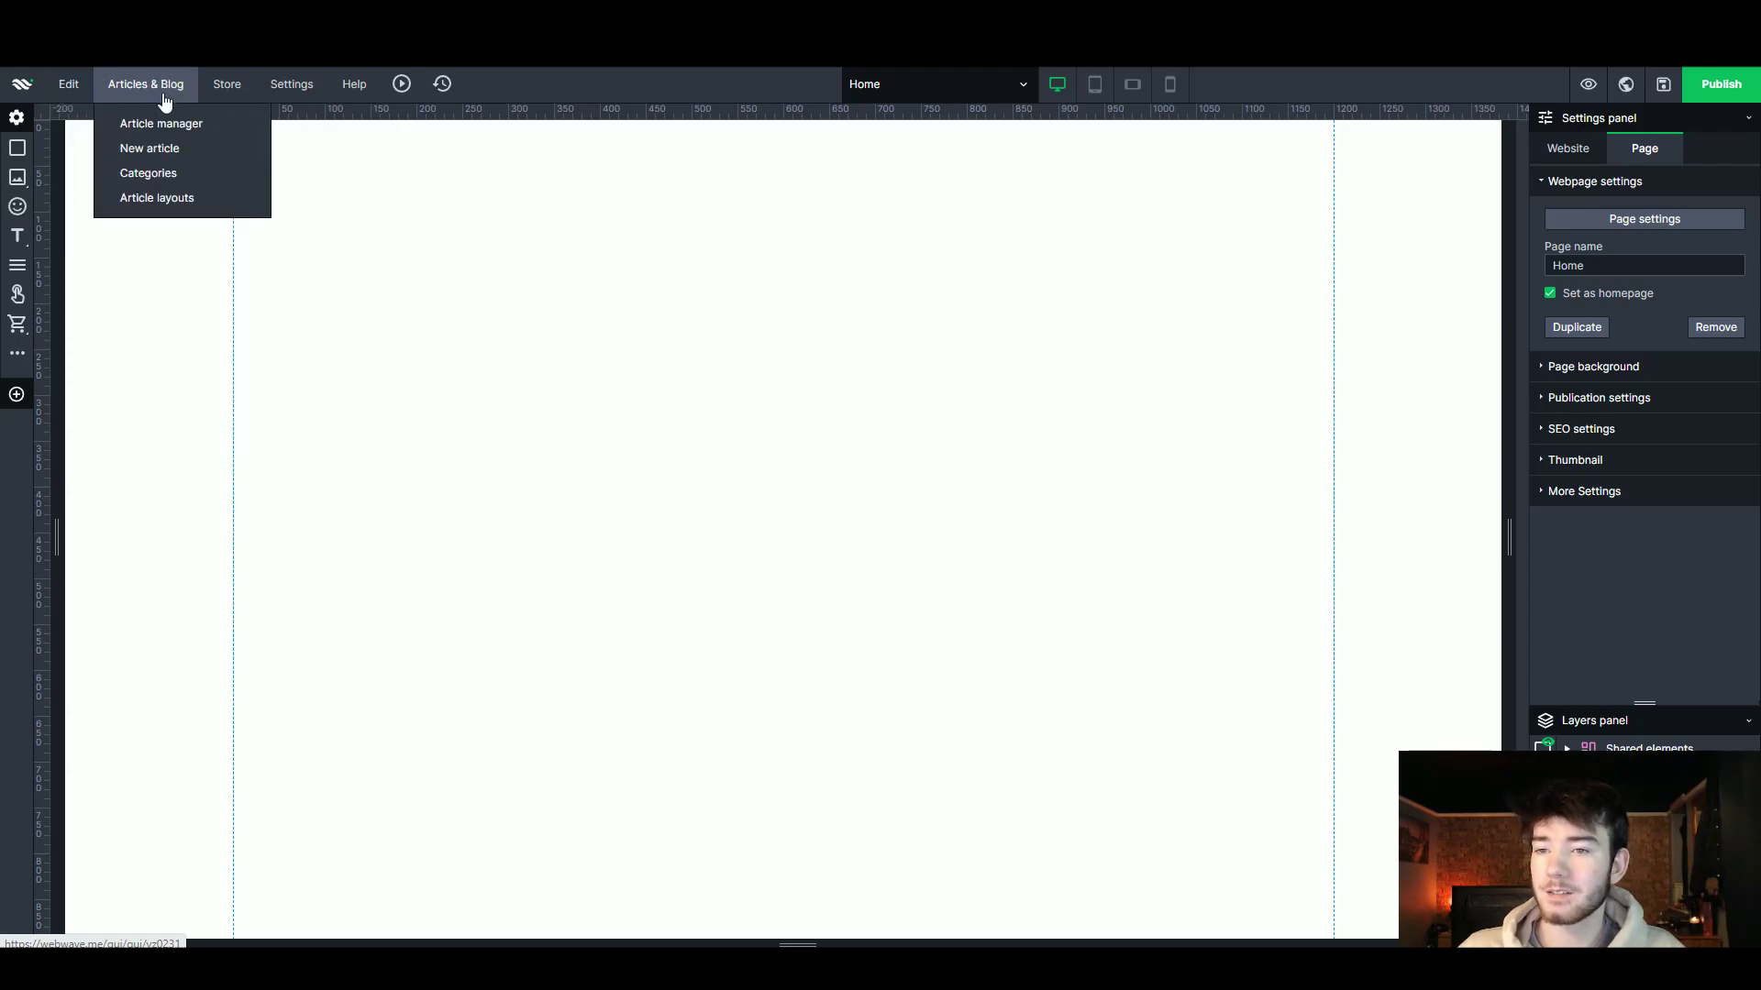
mouse_move(305, 91)
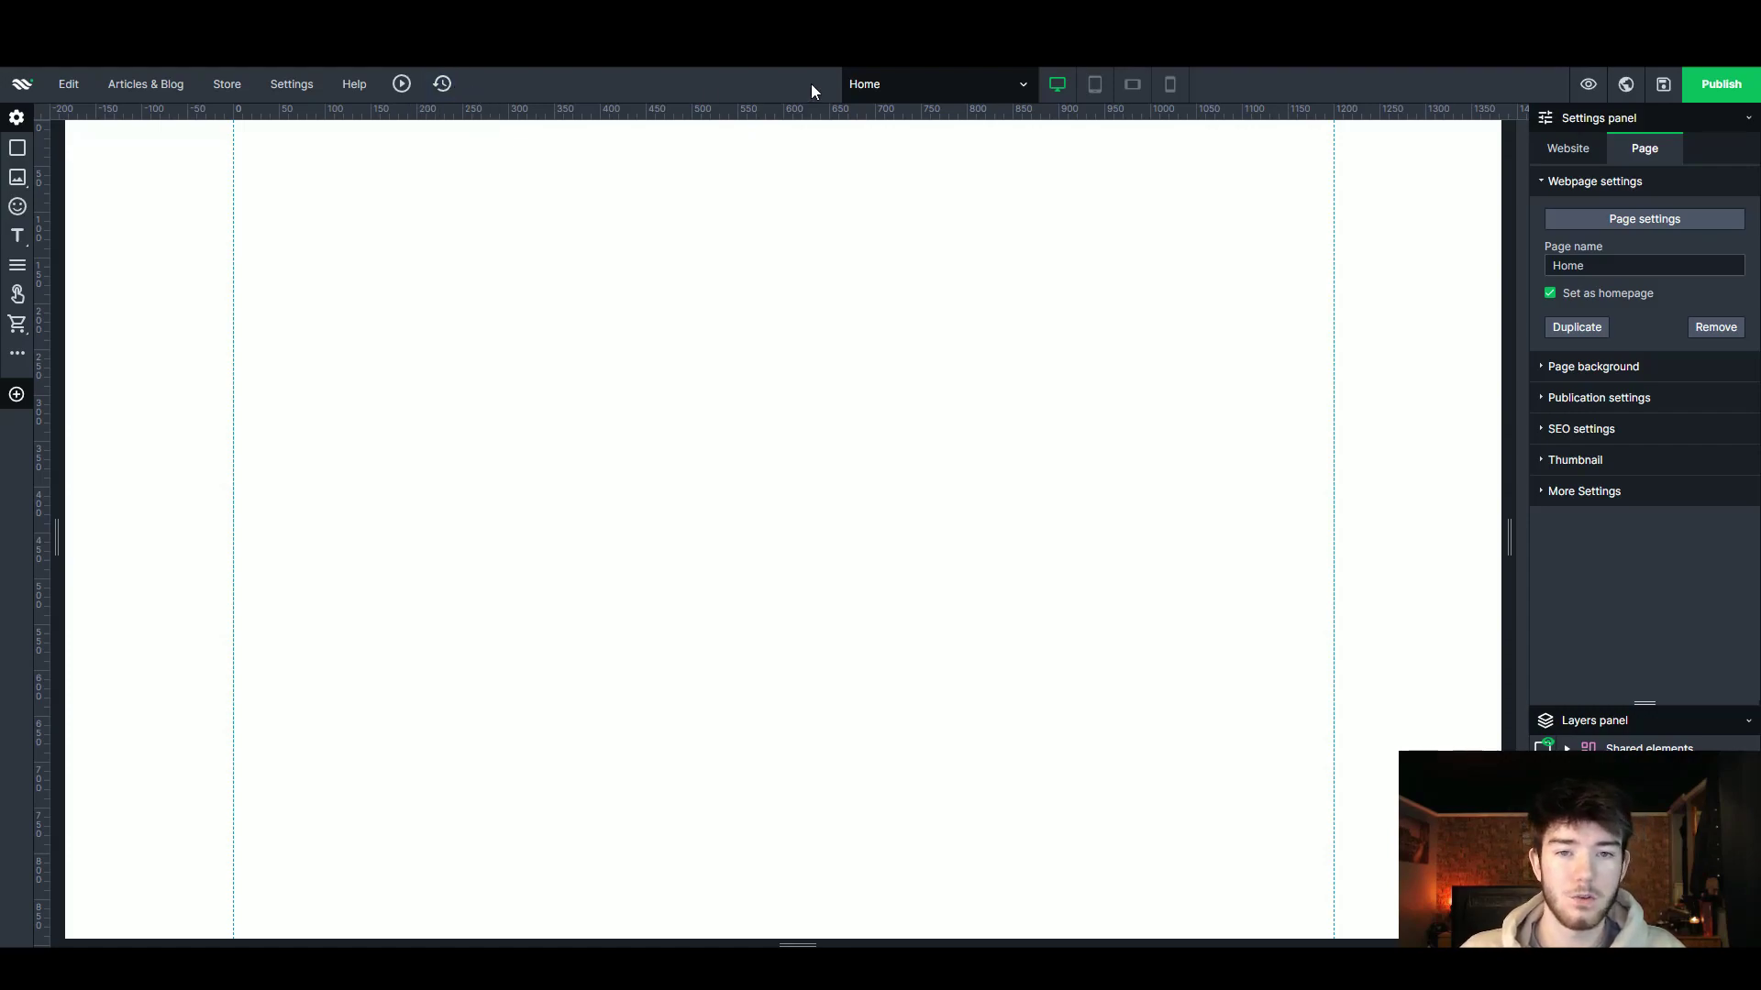
- Check the page list, staying on Home, and switch between Website and Page settings
click(985, 90)
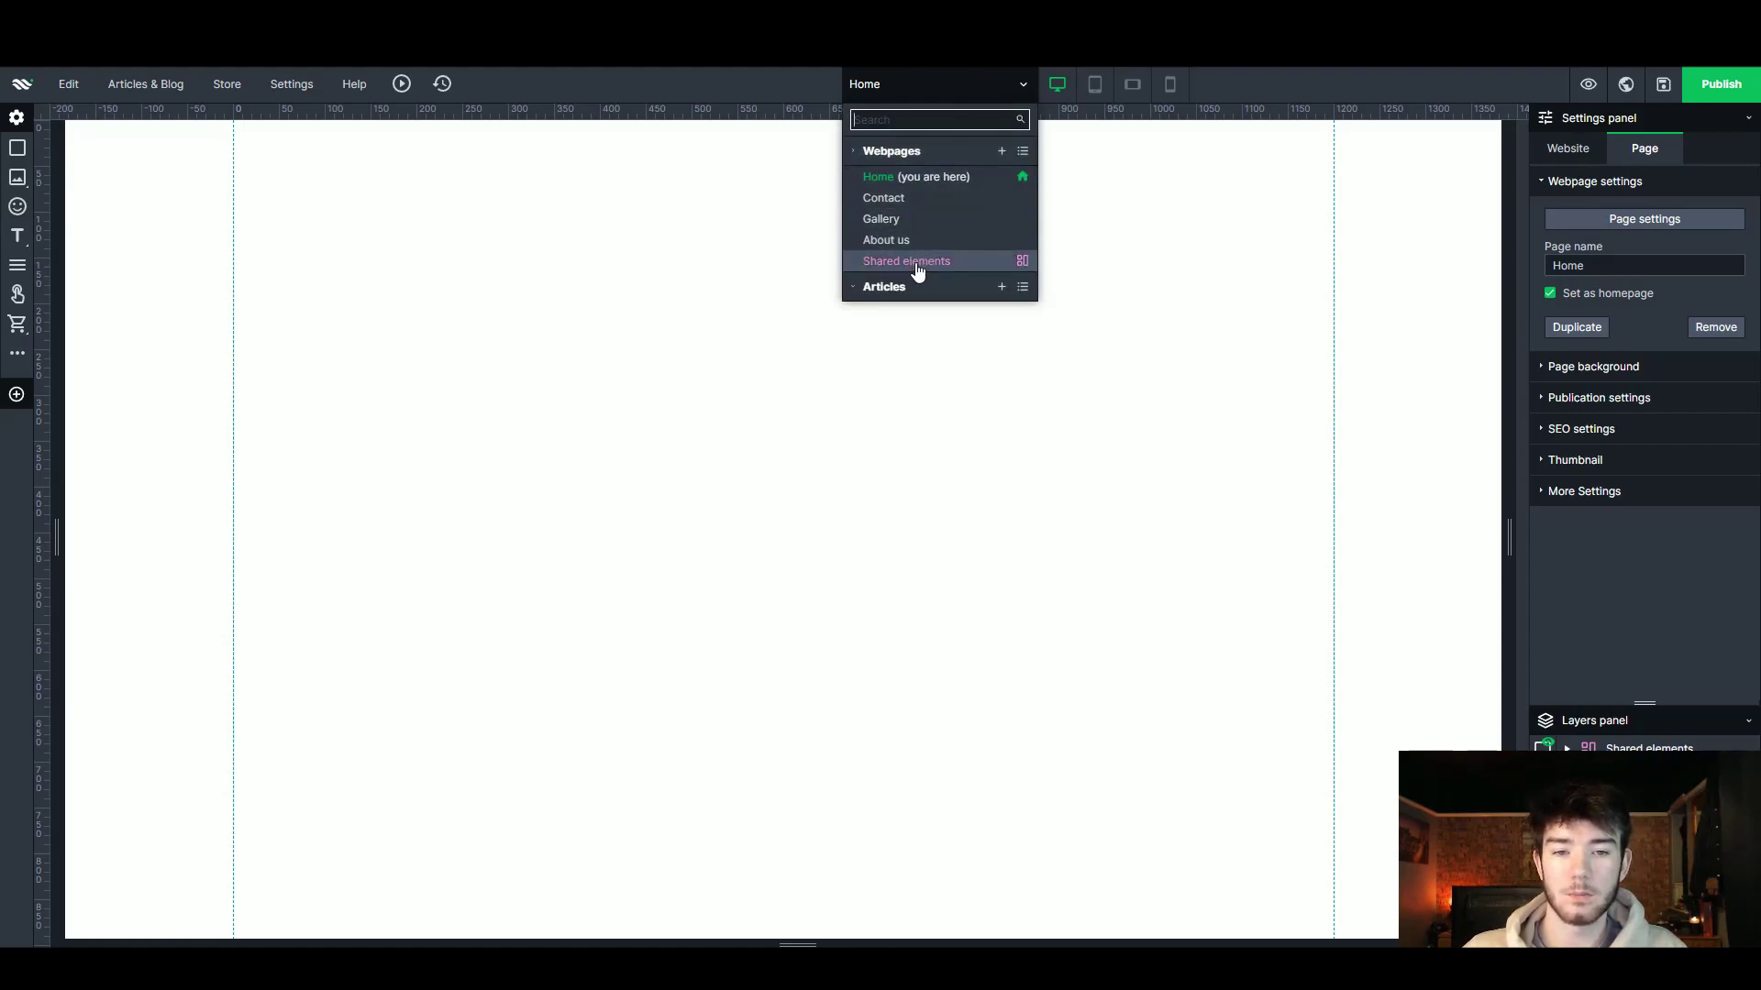
click(1011, 95)
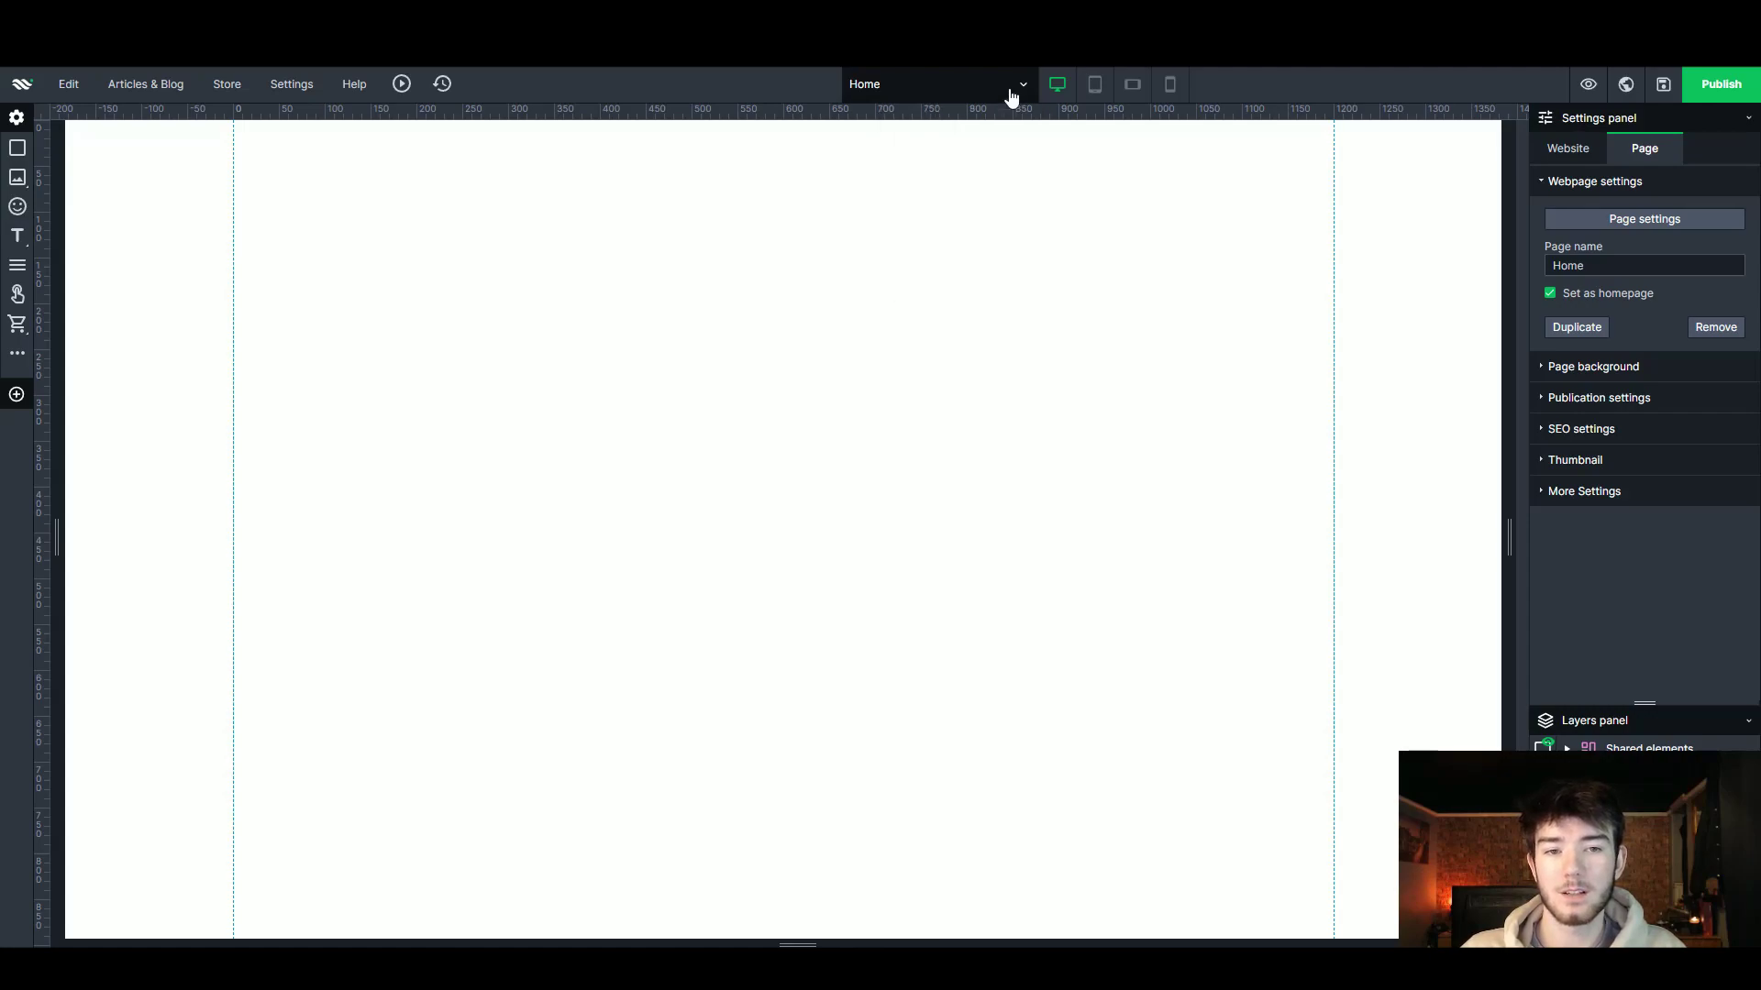
mouse_move(1052, 96)
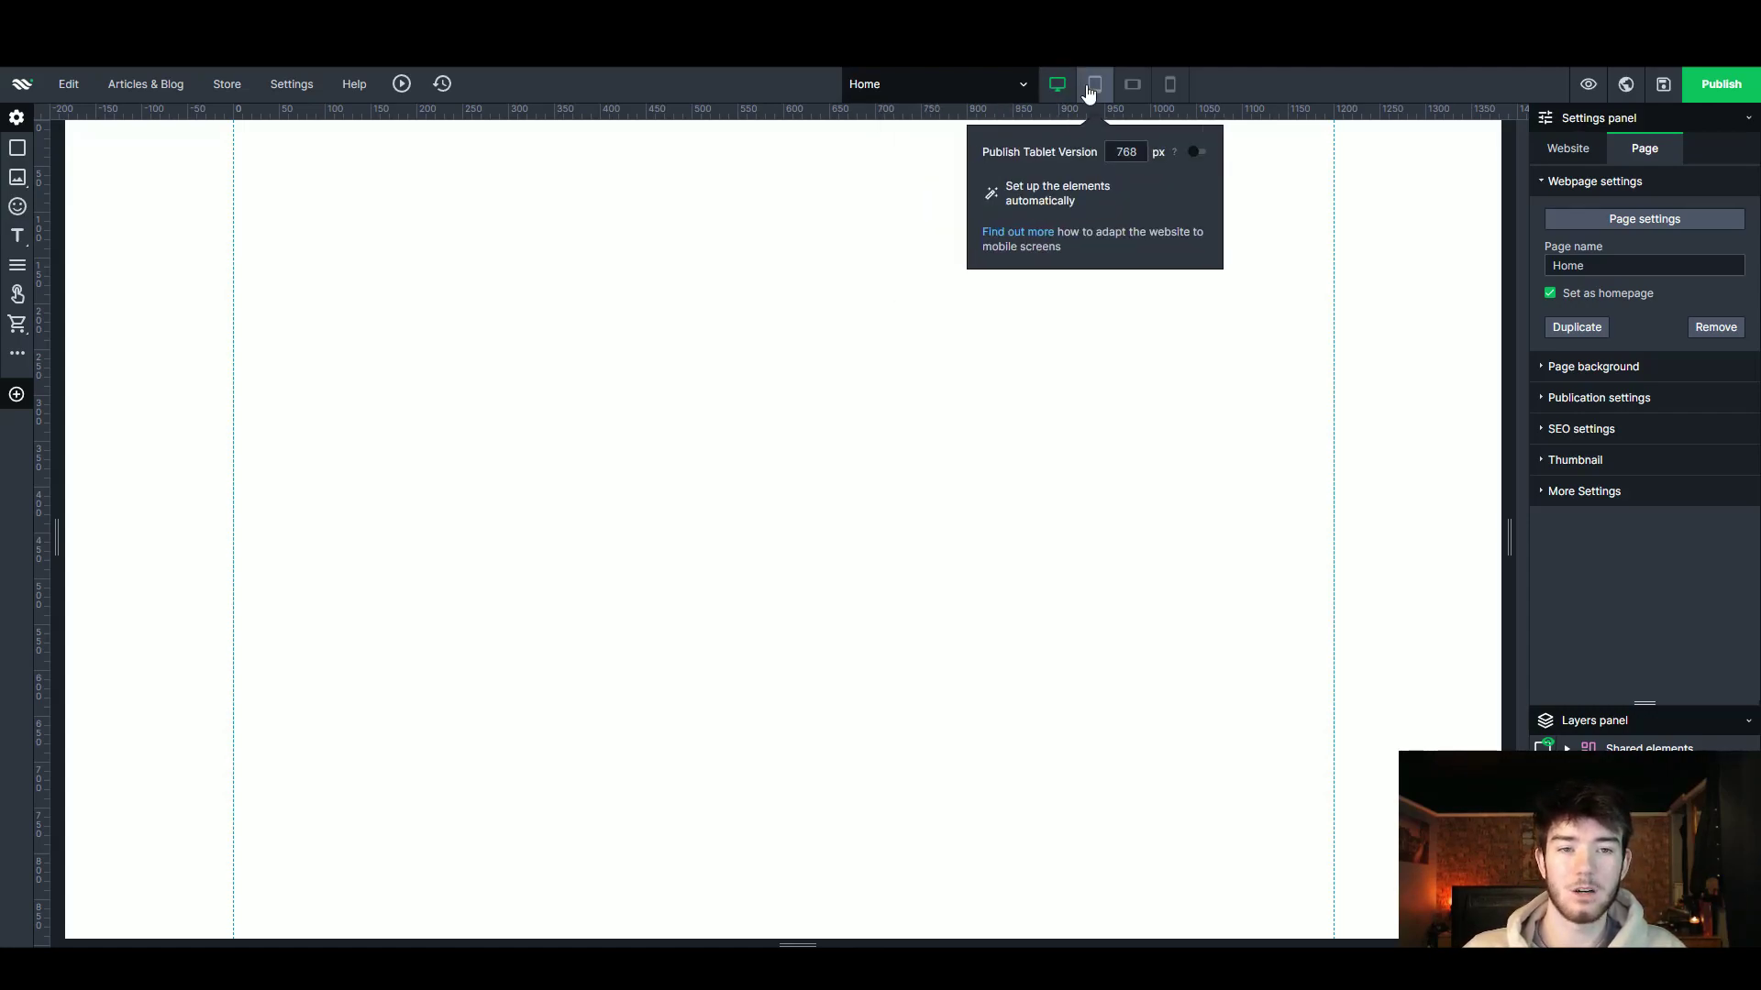
mouse_move(1129, 92)
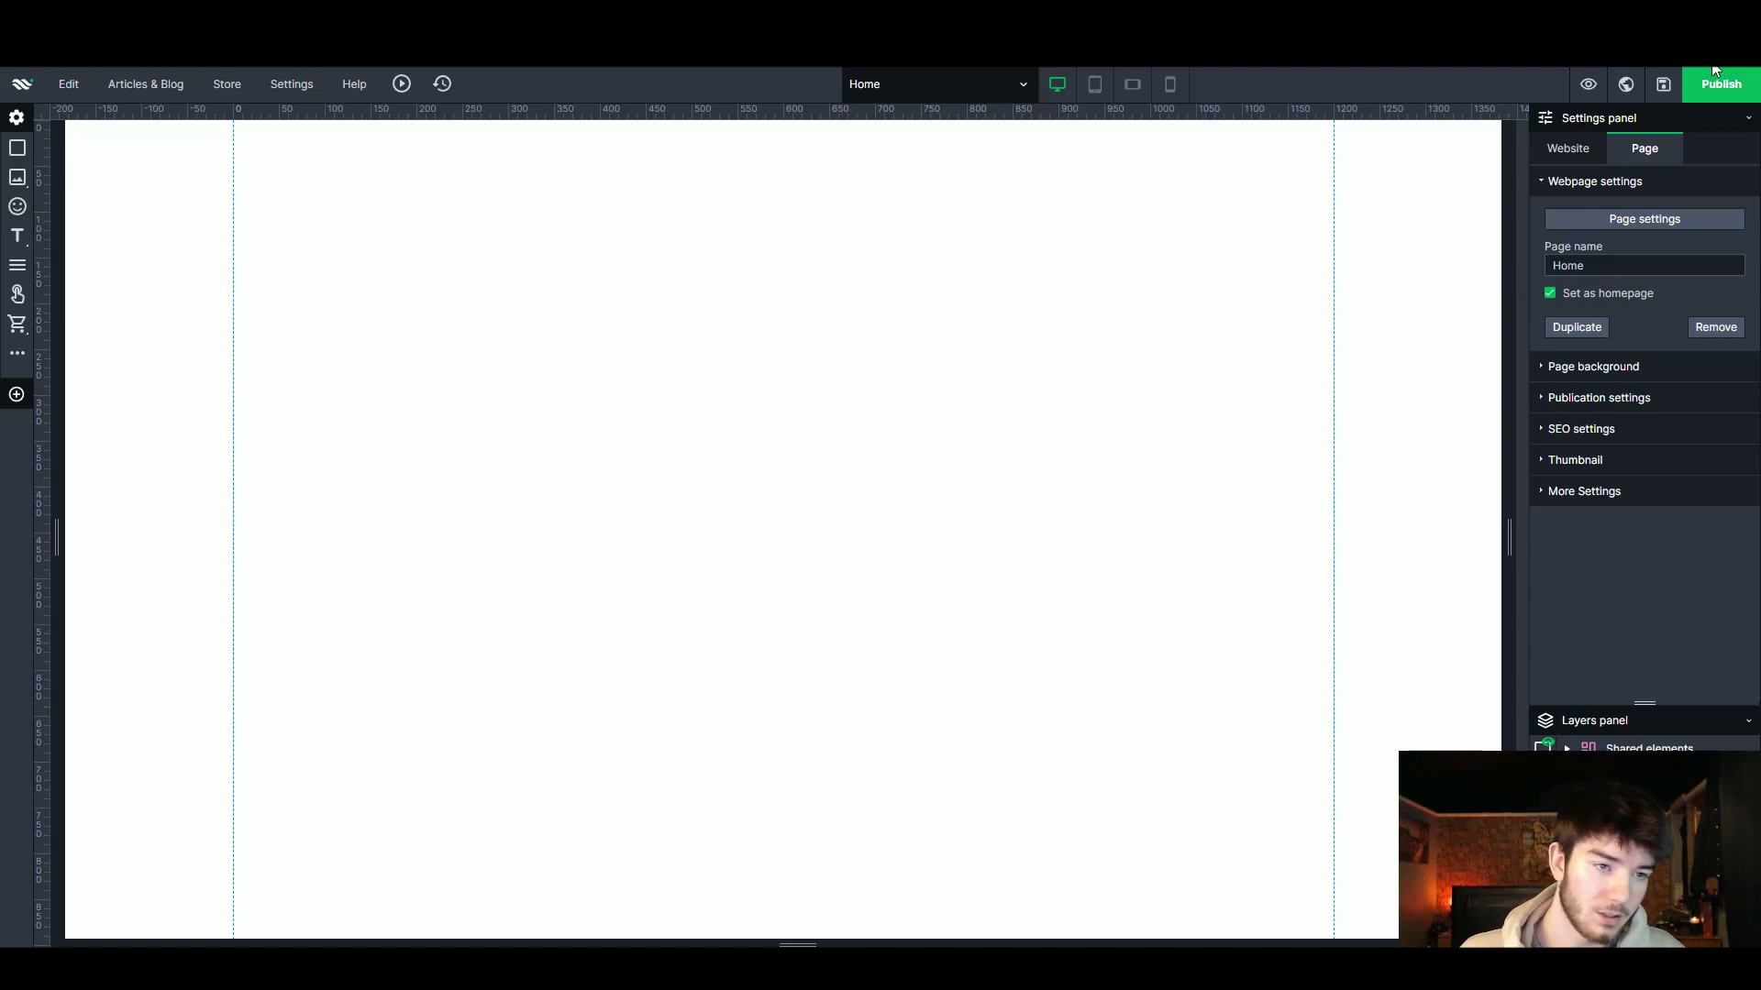
click(1591, 153)
click(1637, 151)
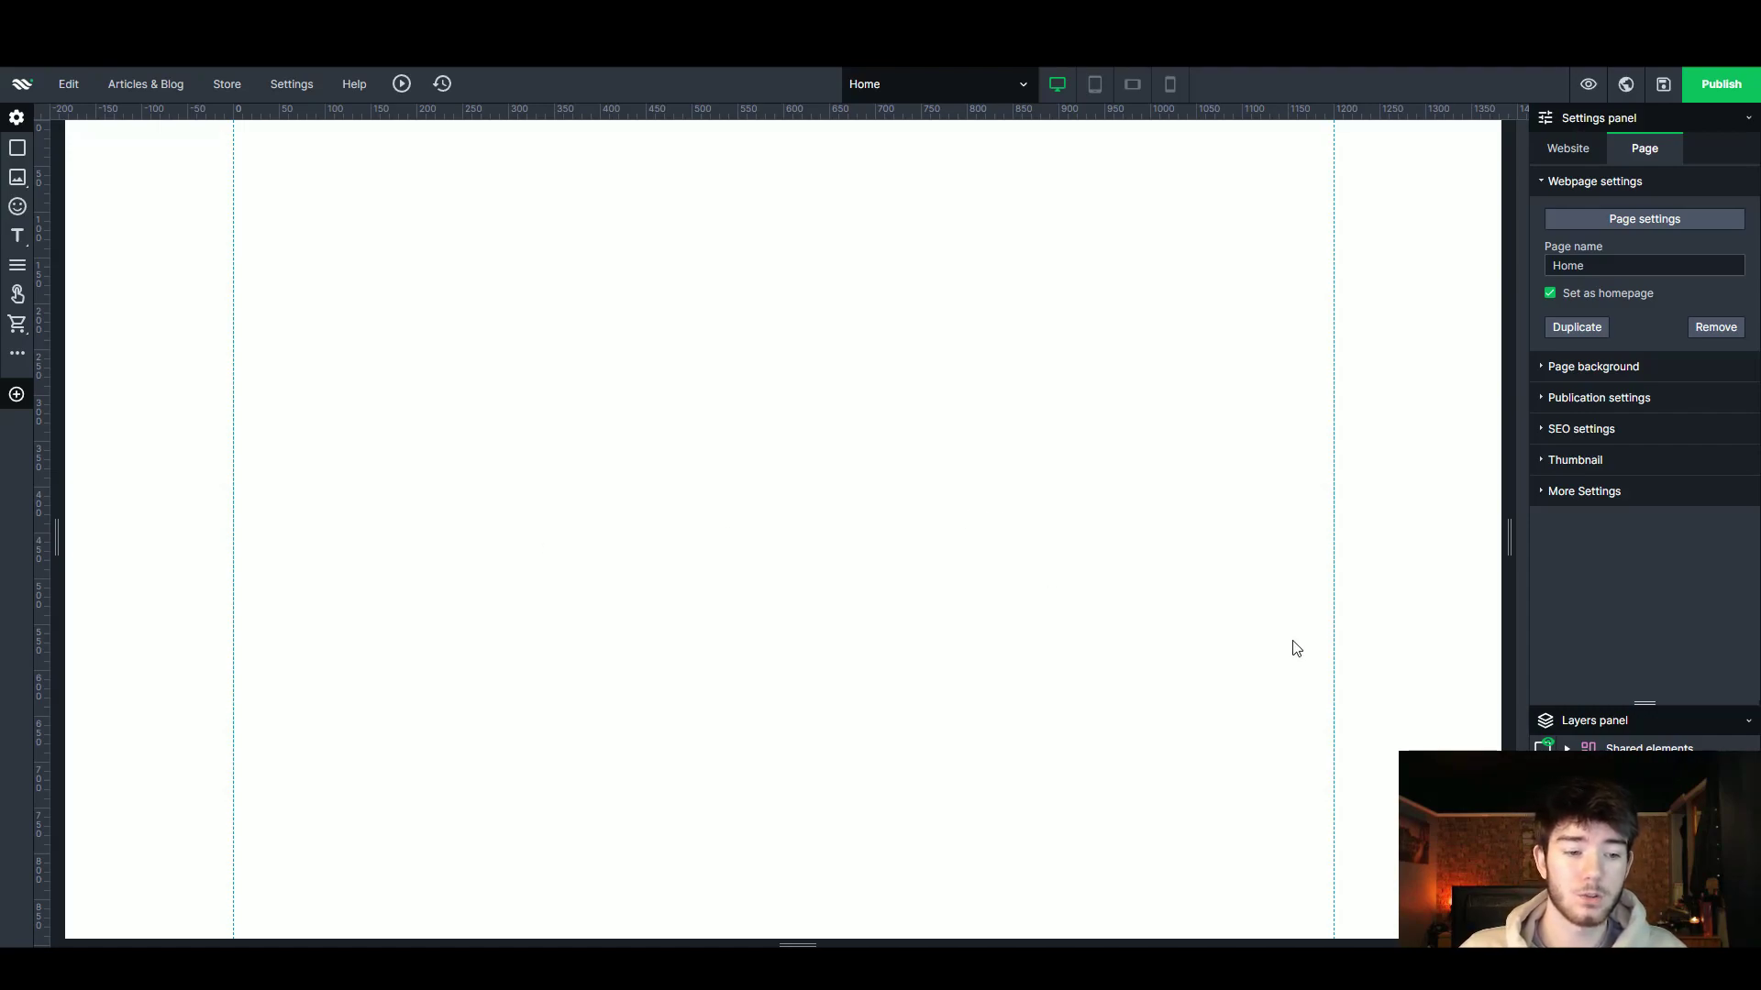
click(1572, 156)
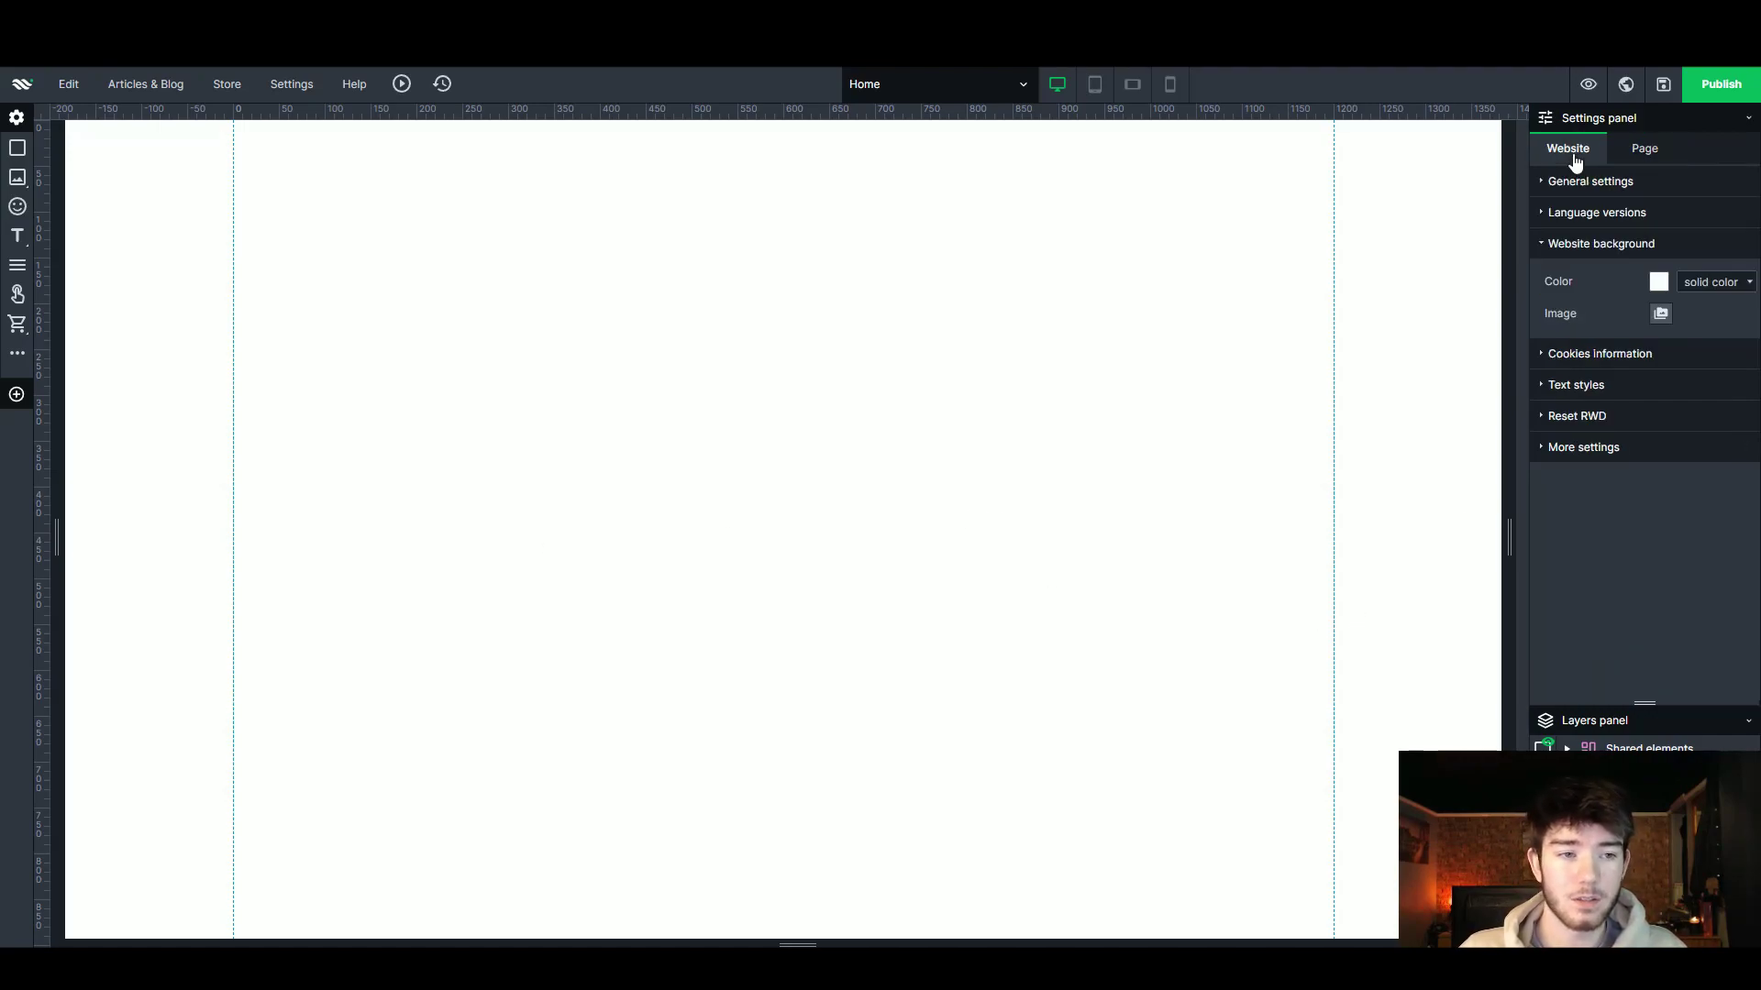
- Toggle the general, language, background and cookies sections, then return to Home page settings
click(1544, 182)
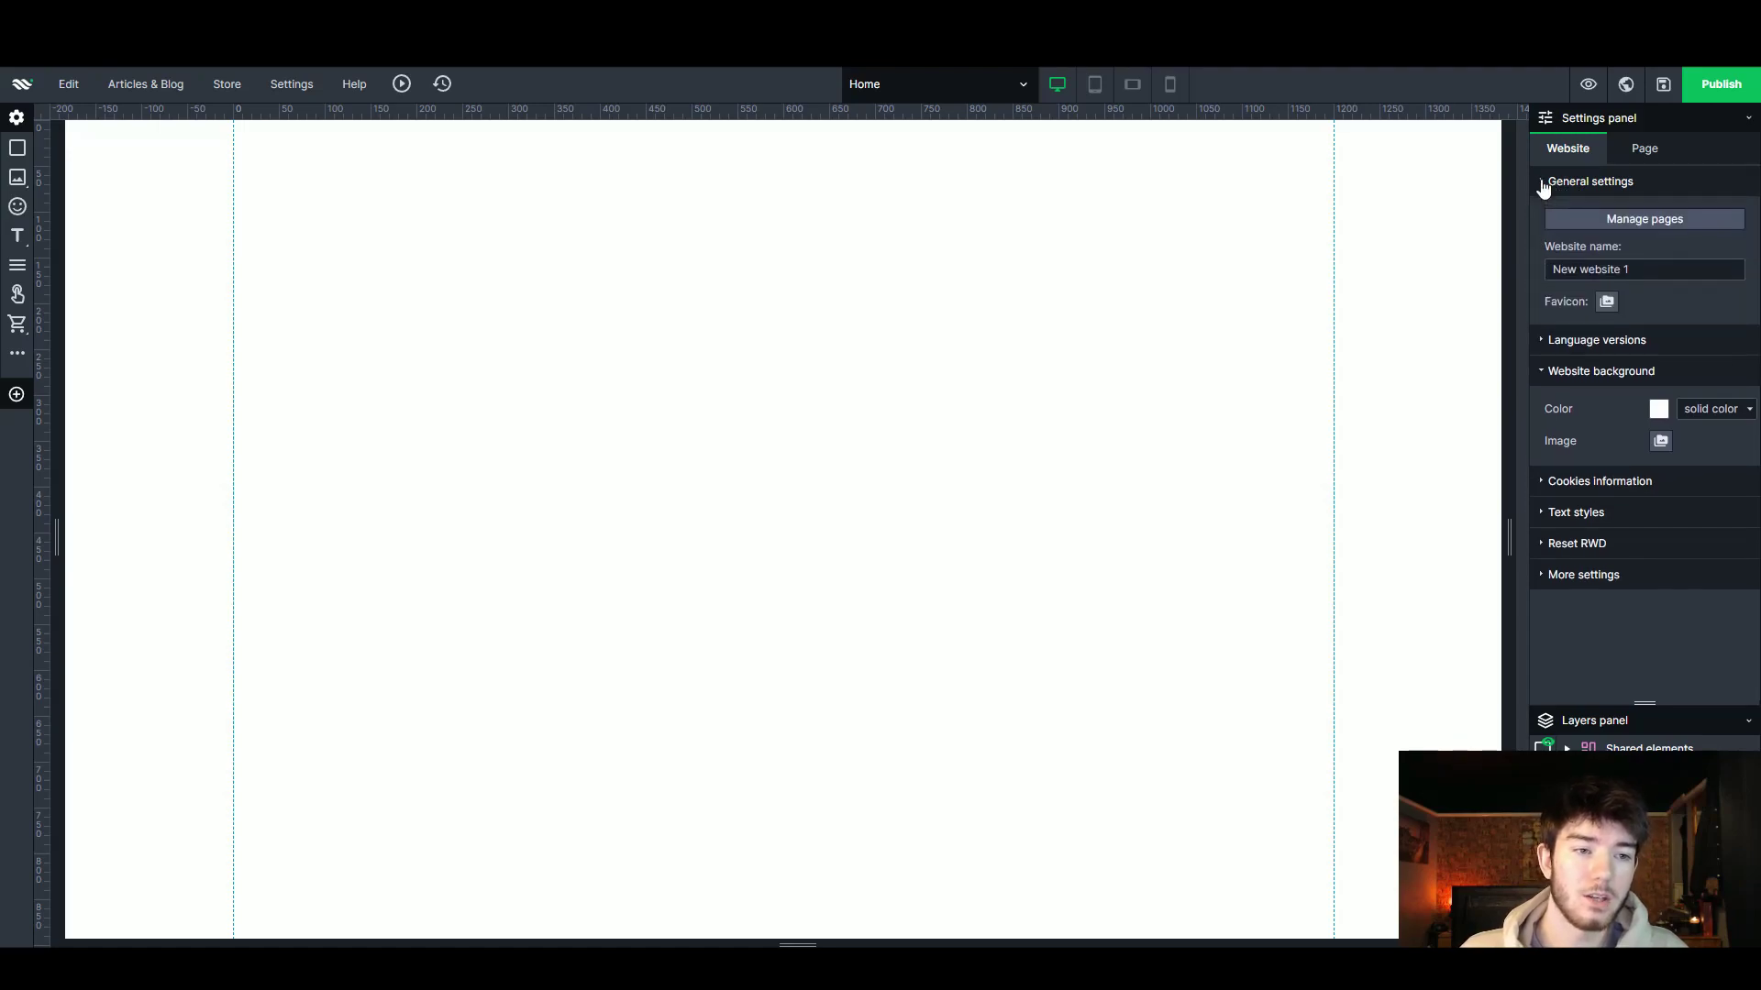
click(1544, 182)
click(1547, 218)
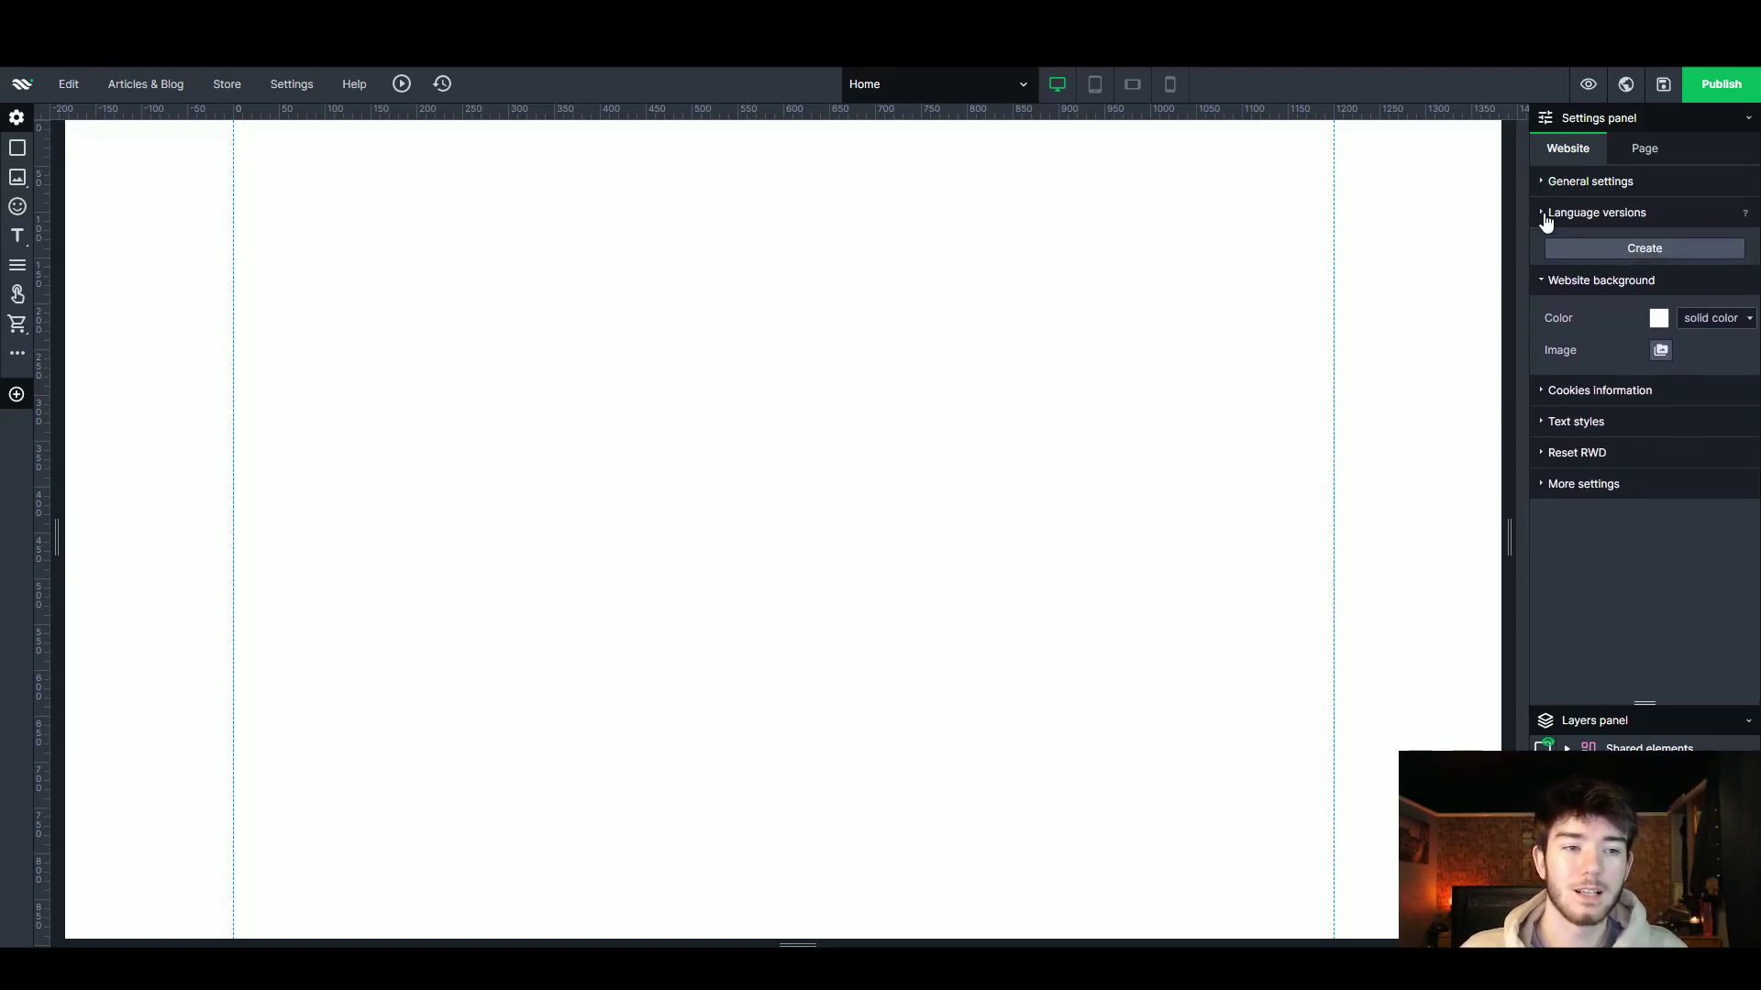
click(1547, 220)
click(1546, 248)
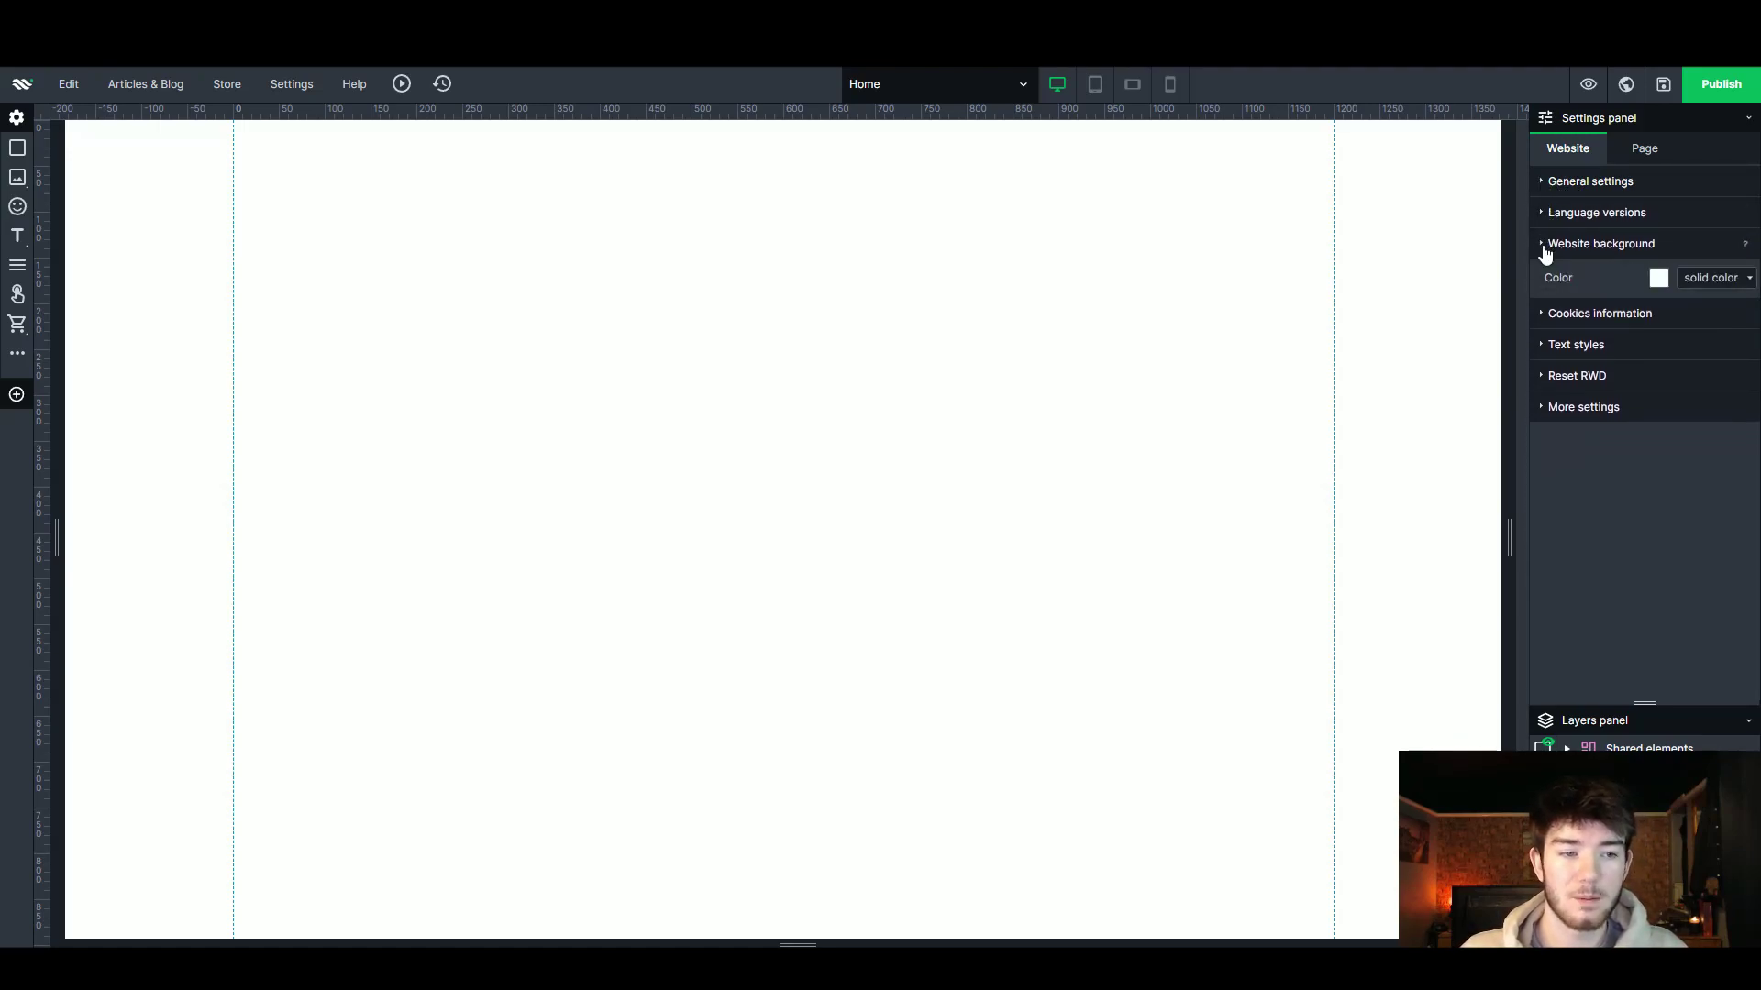
click(1547, 248)
click(1546, 359)
click(1548, 361)
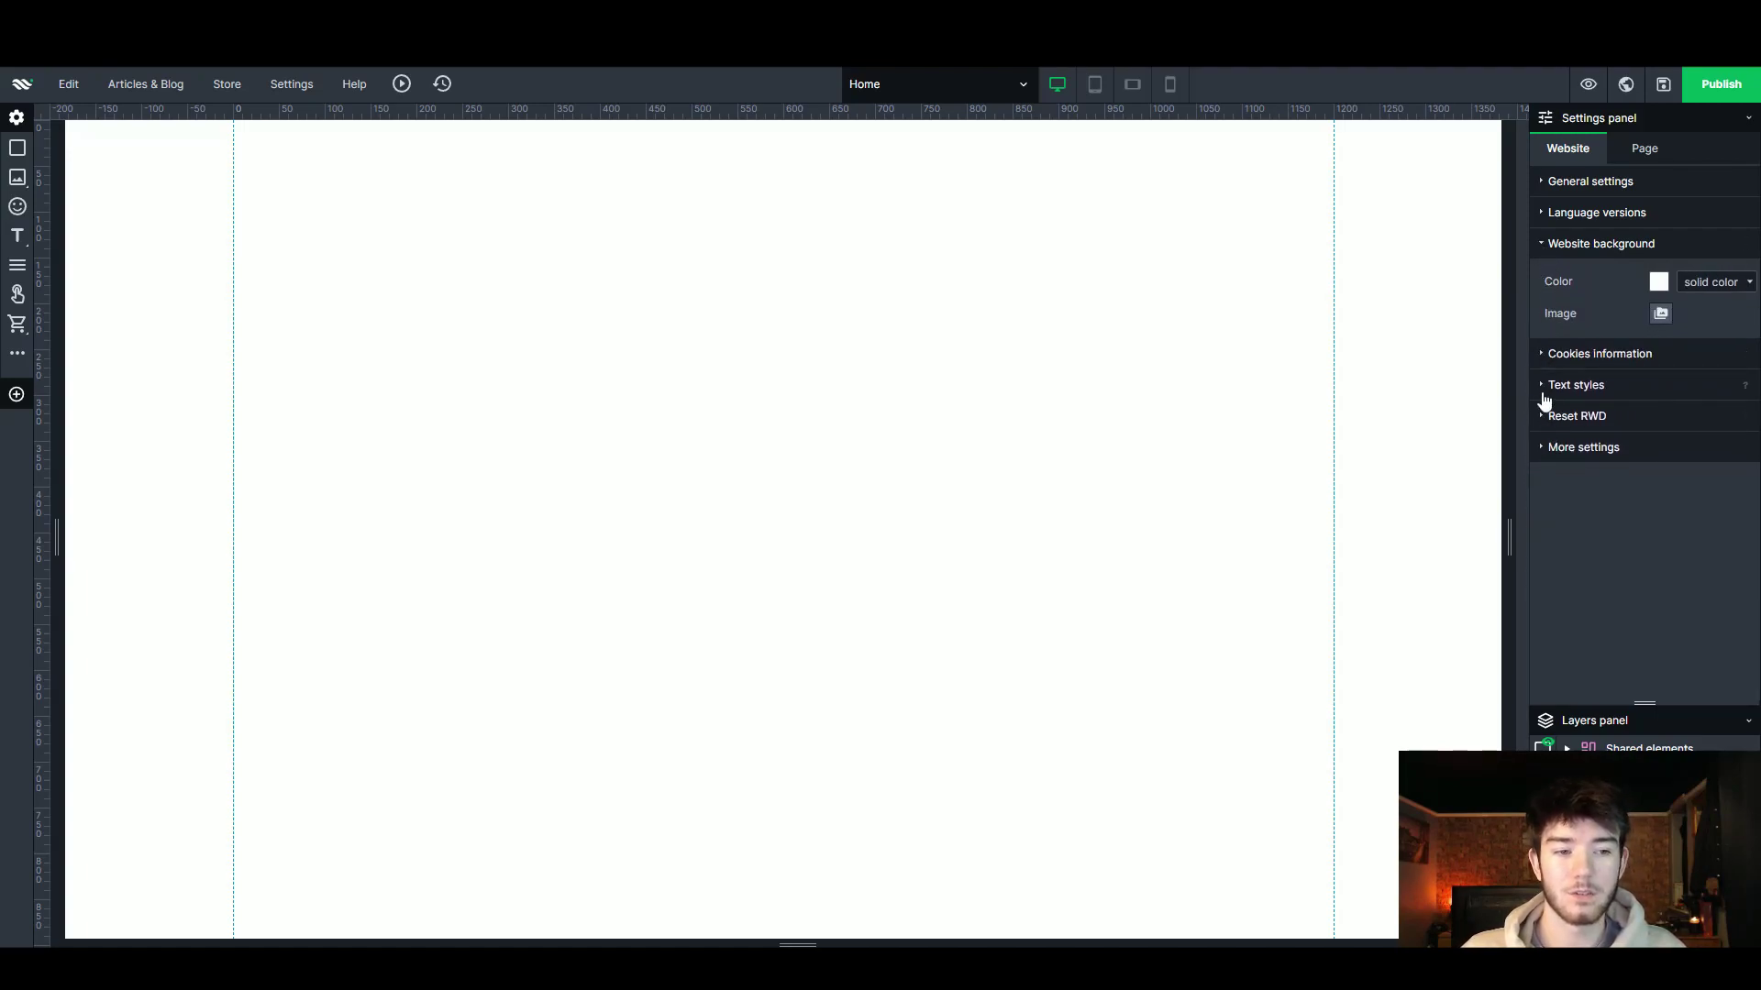
click(1621, 149)
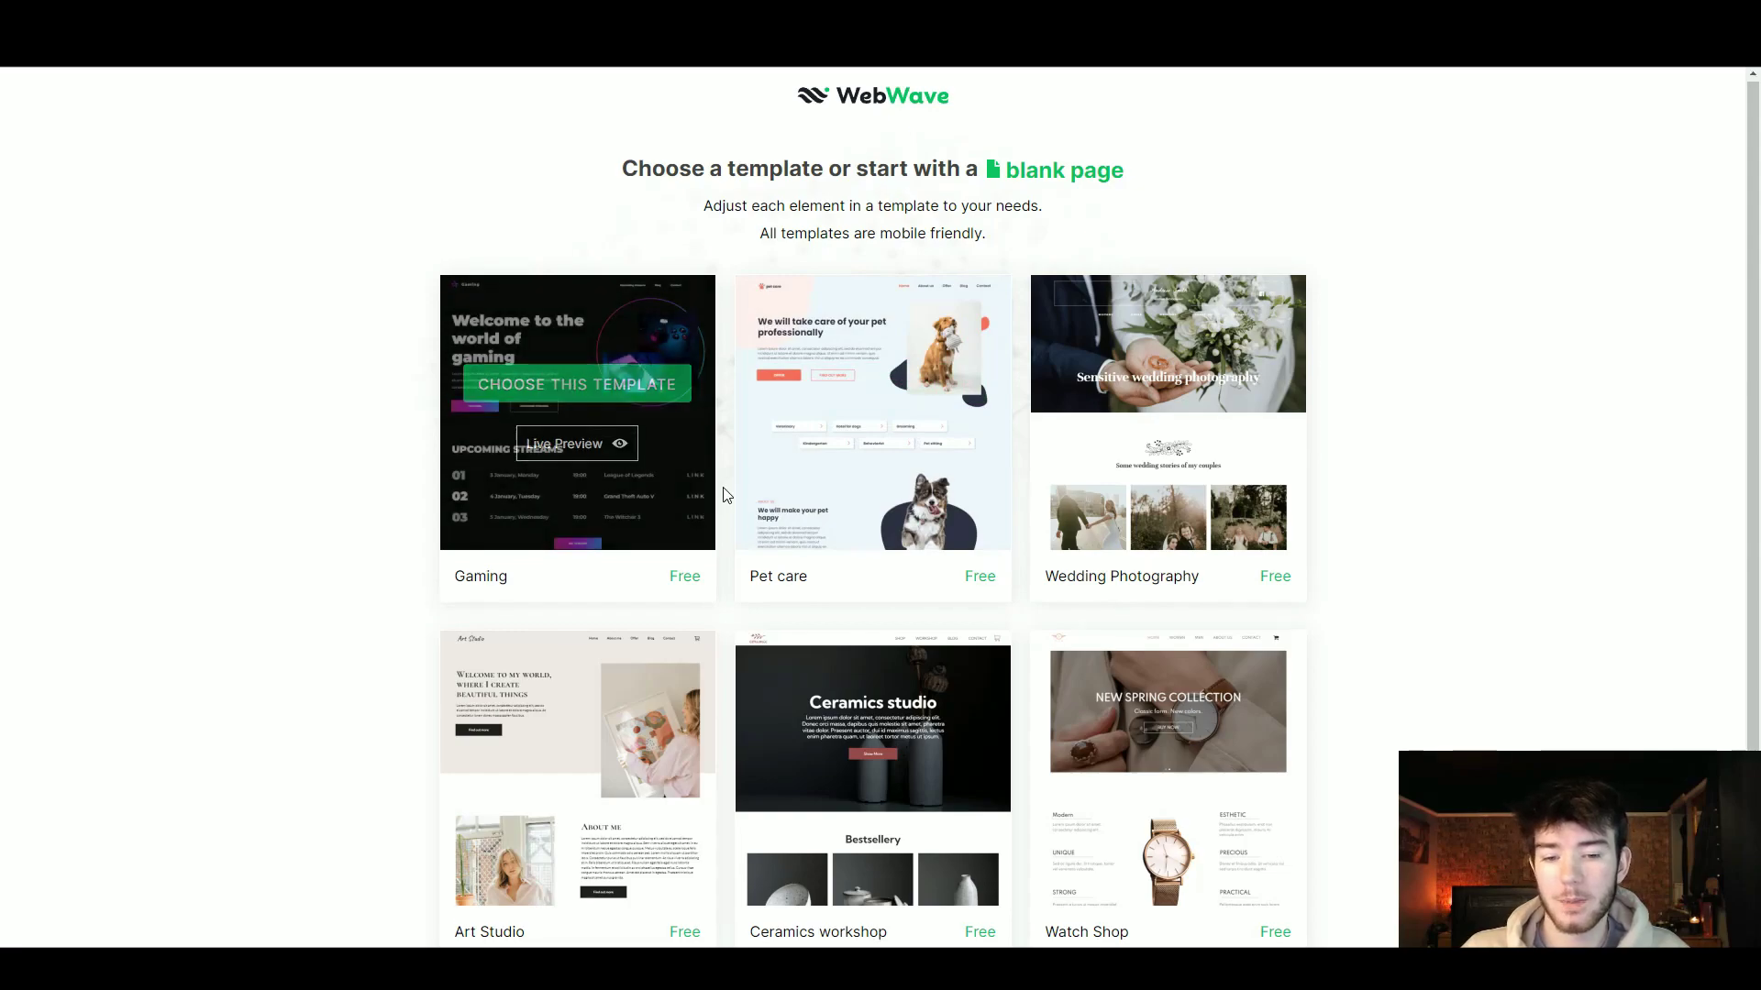
- Choose the Gaming template as the starting design for the site
scroll(727, 495, down, 5)
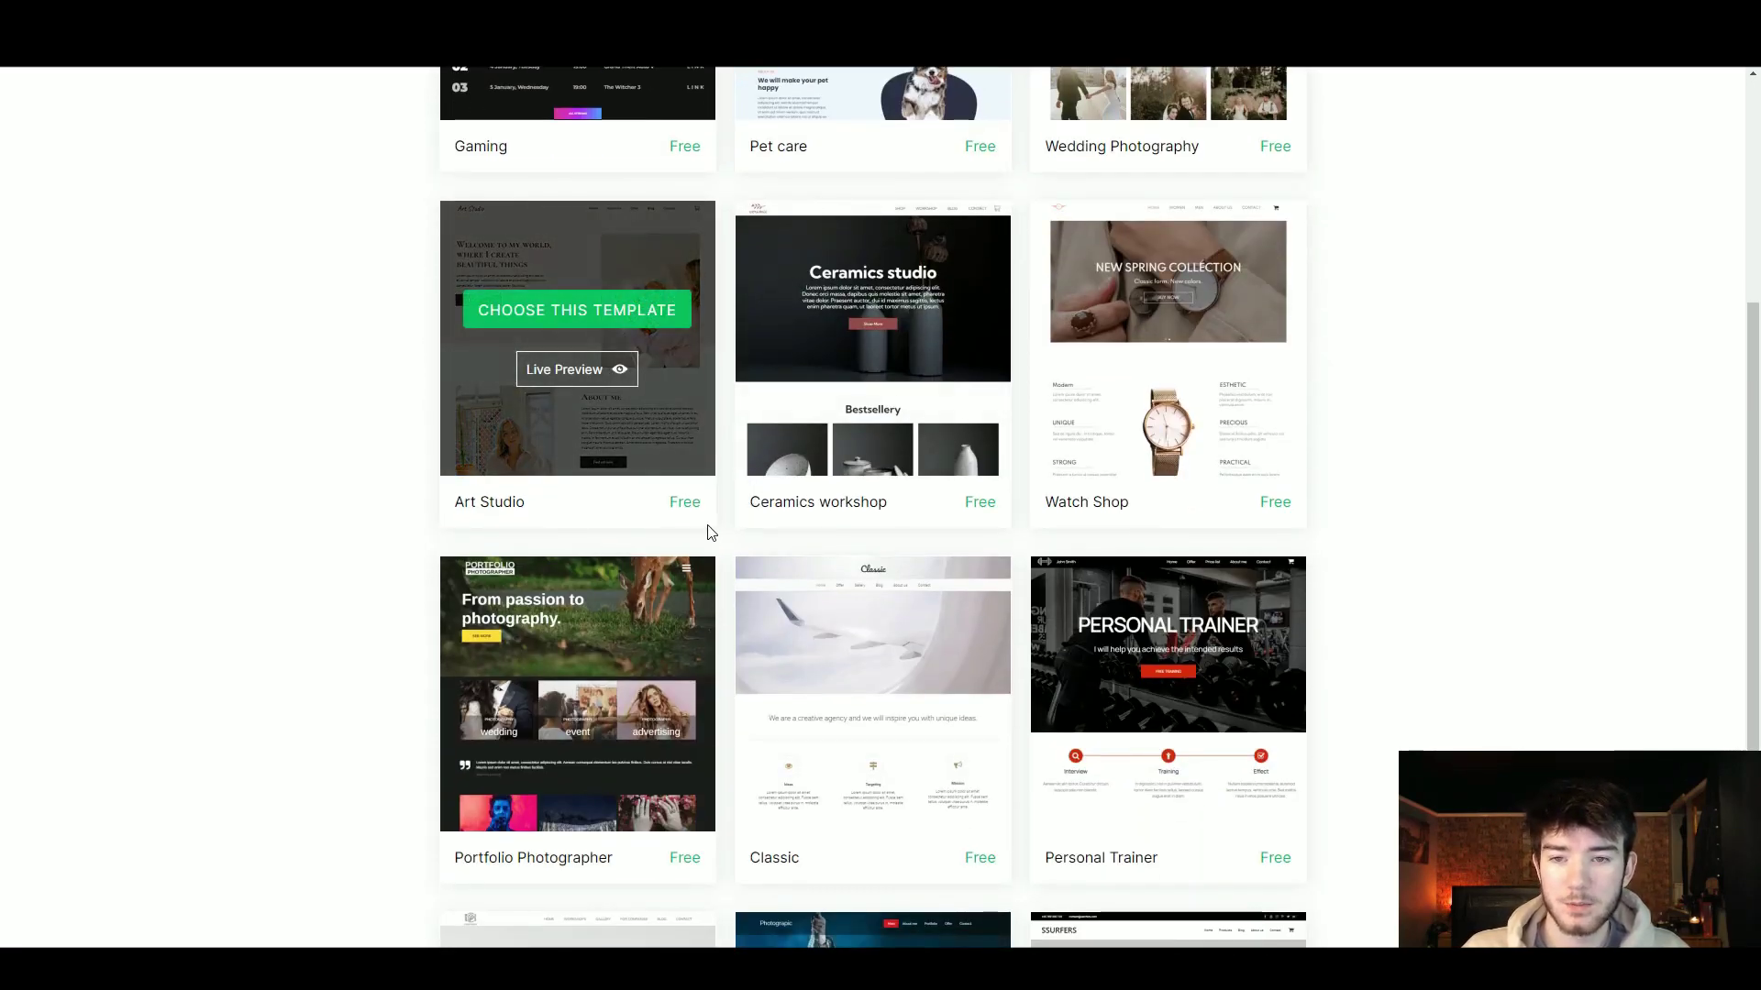
scroll(711, 532, up, 5)
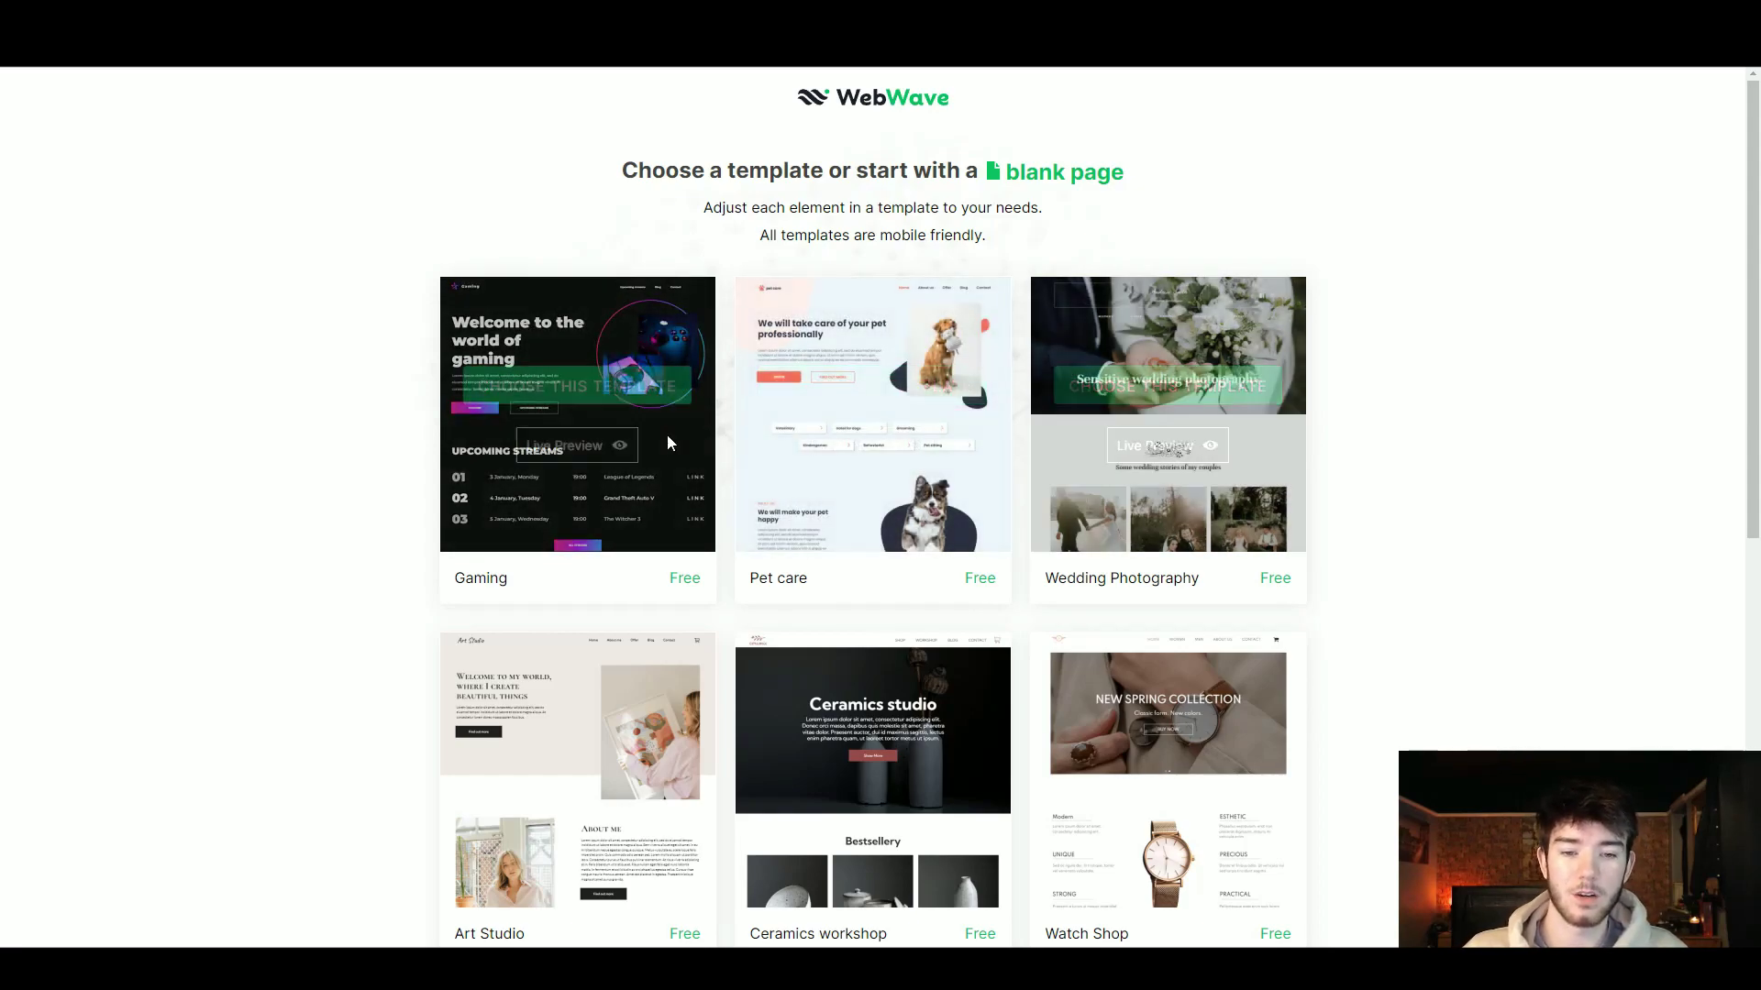
click(608, 387)
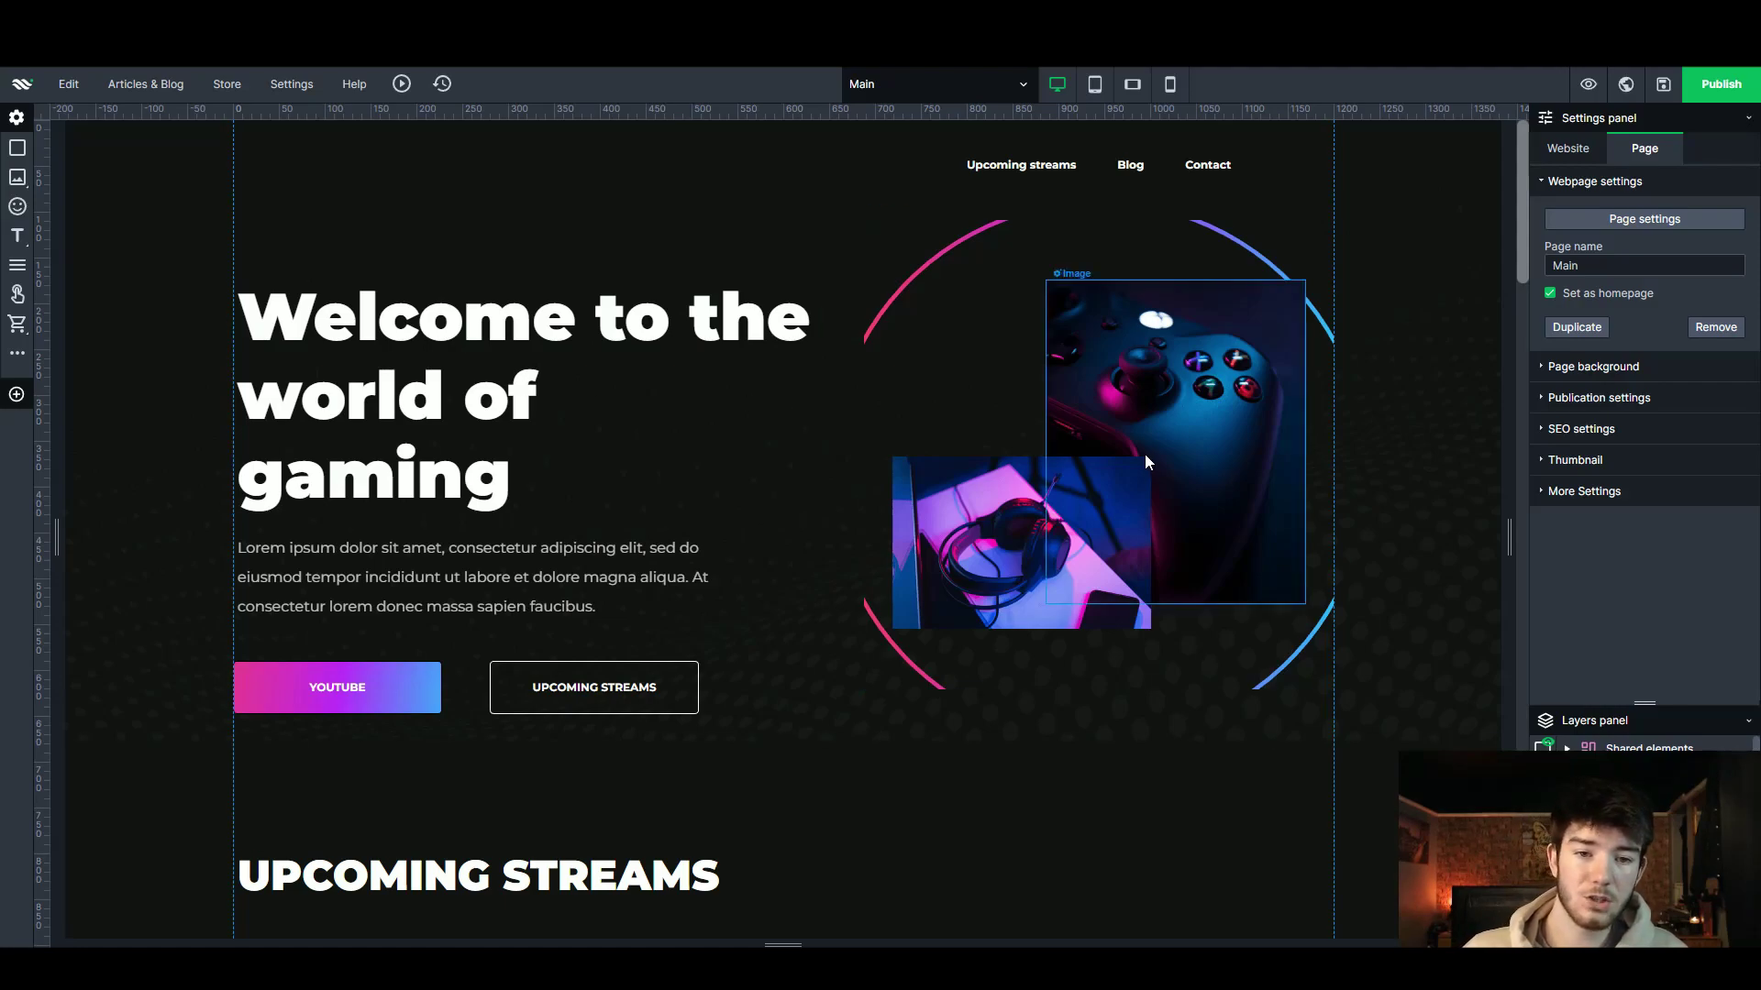
- Replace 'gaming' with 'new games' in the hero heading text
click(475, 370)
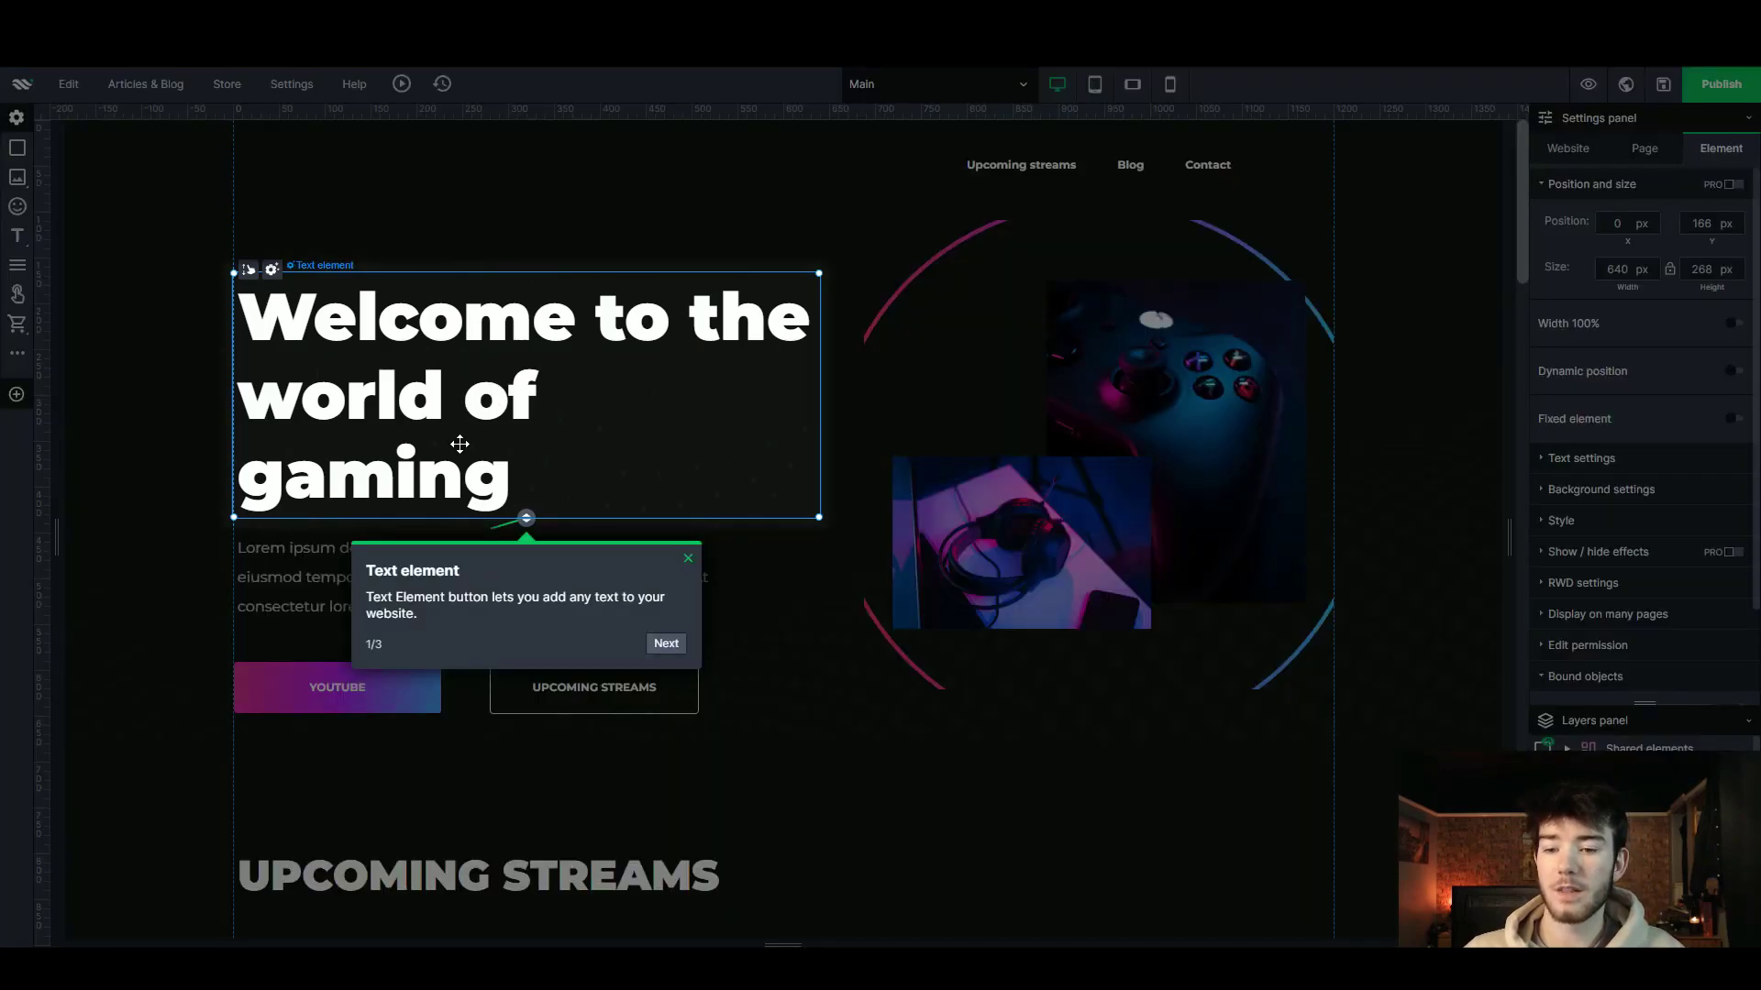
click(482, 366)
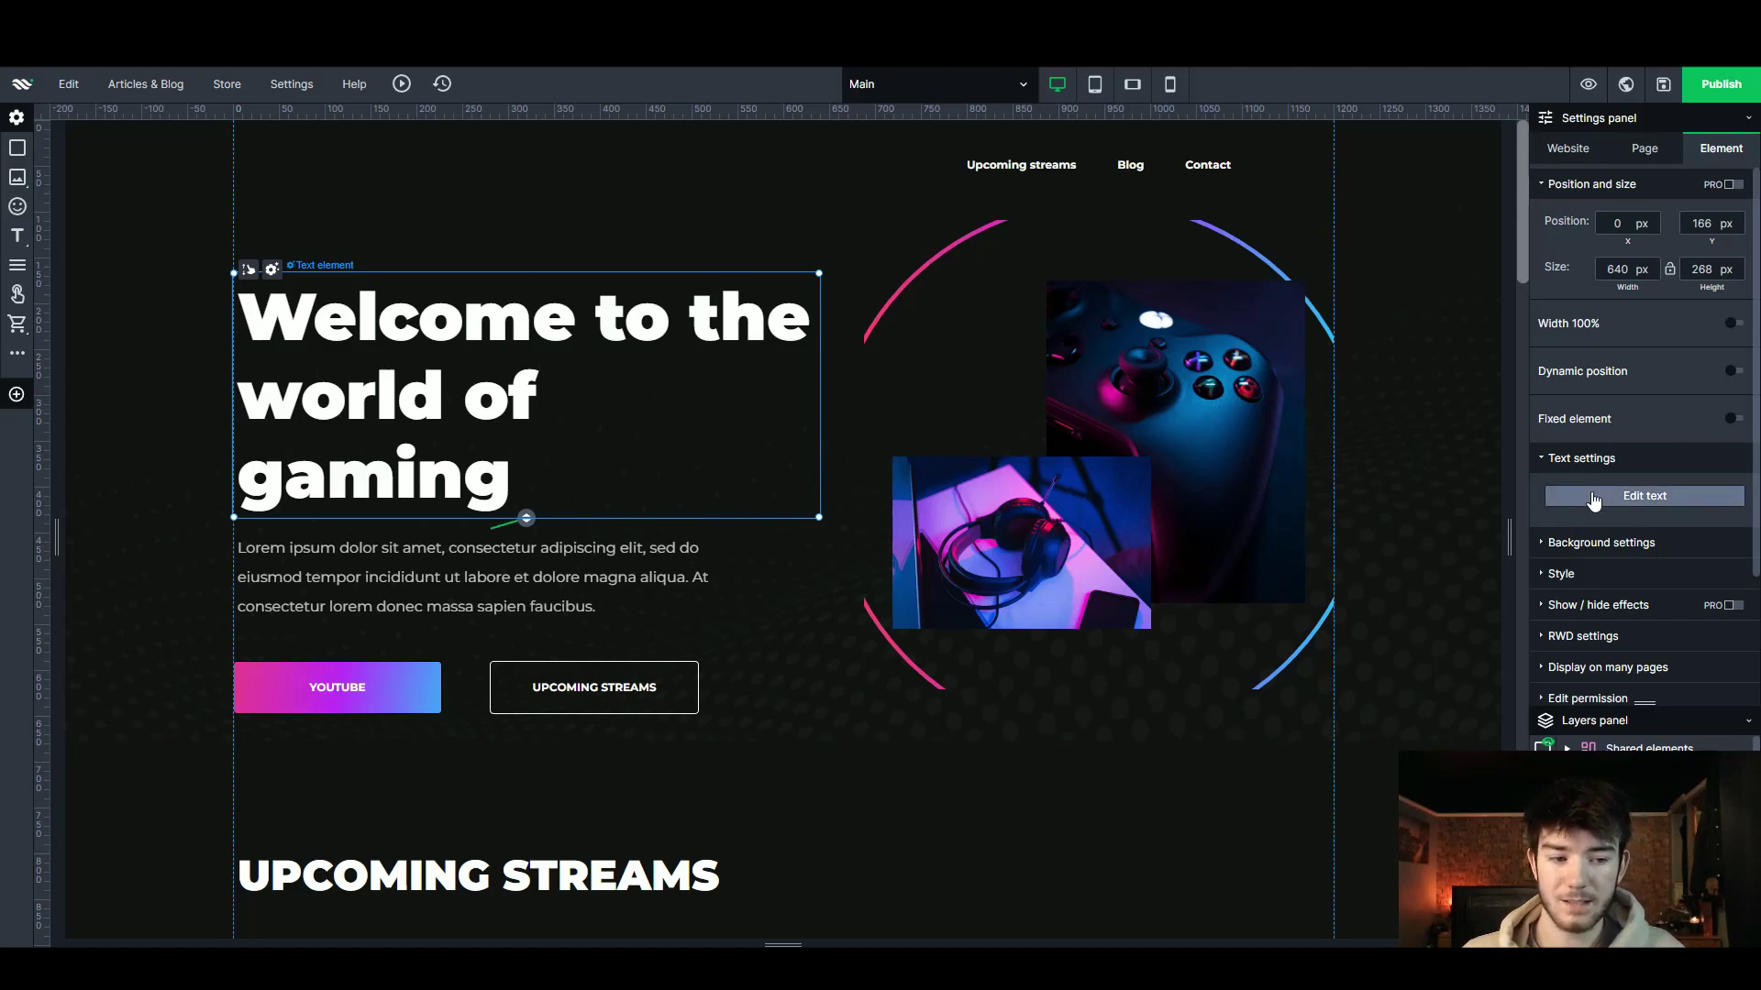
click(1631, 496)
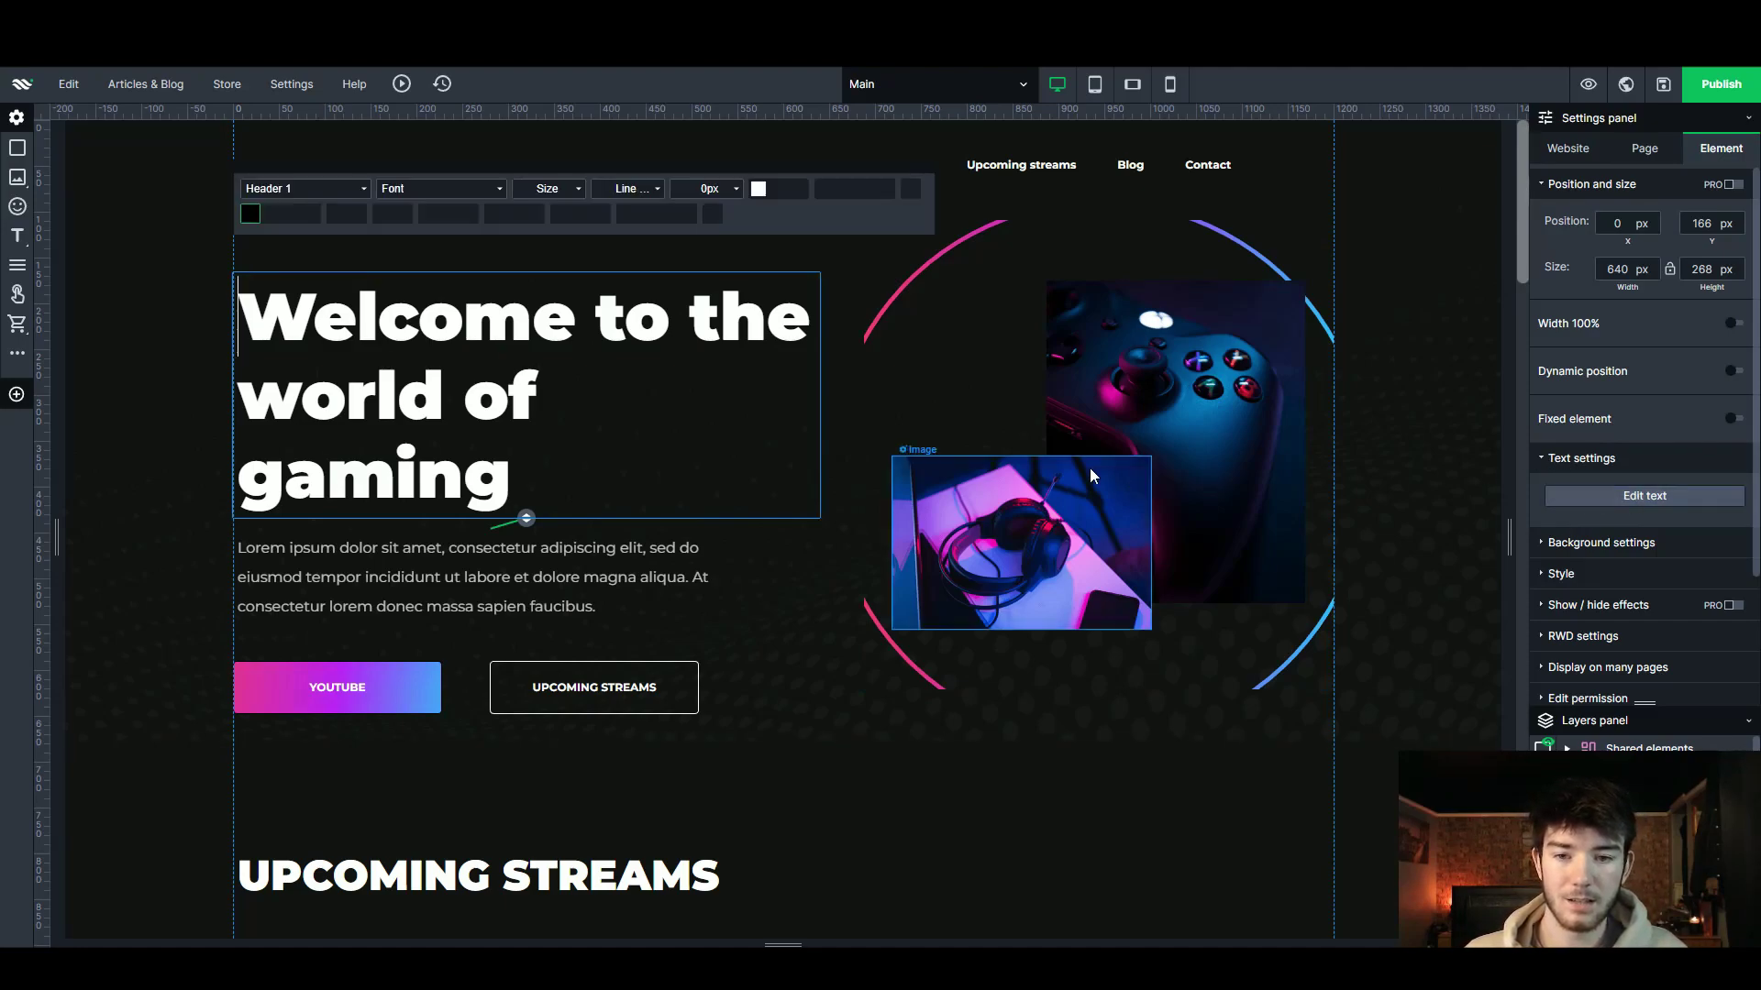
key(BackSpace)
key(BackSpace)
key(BackSpace)
key(BackSpace)
key(BackSpace)
key(BackSpace)
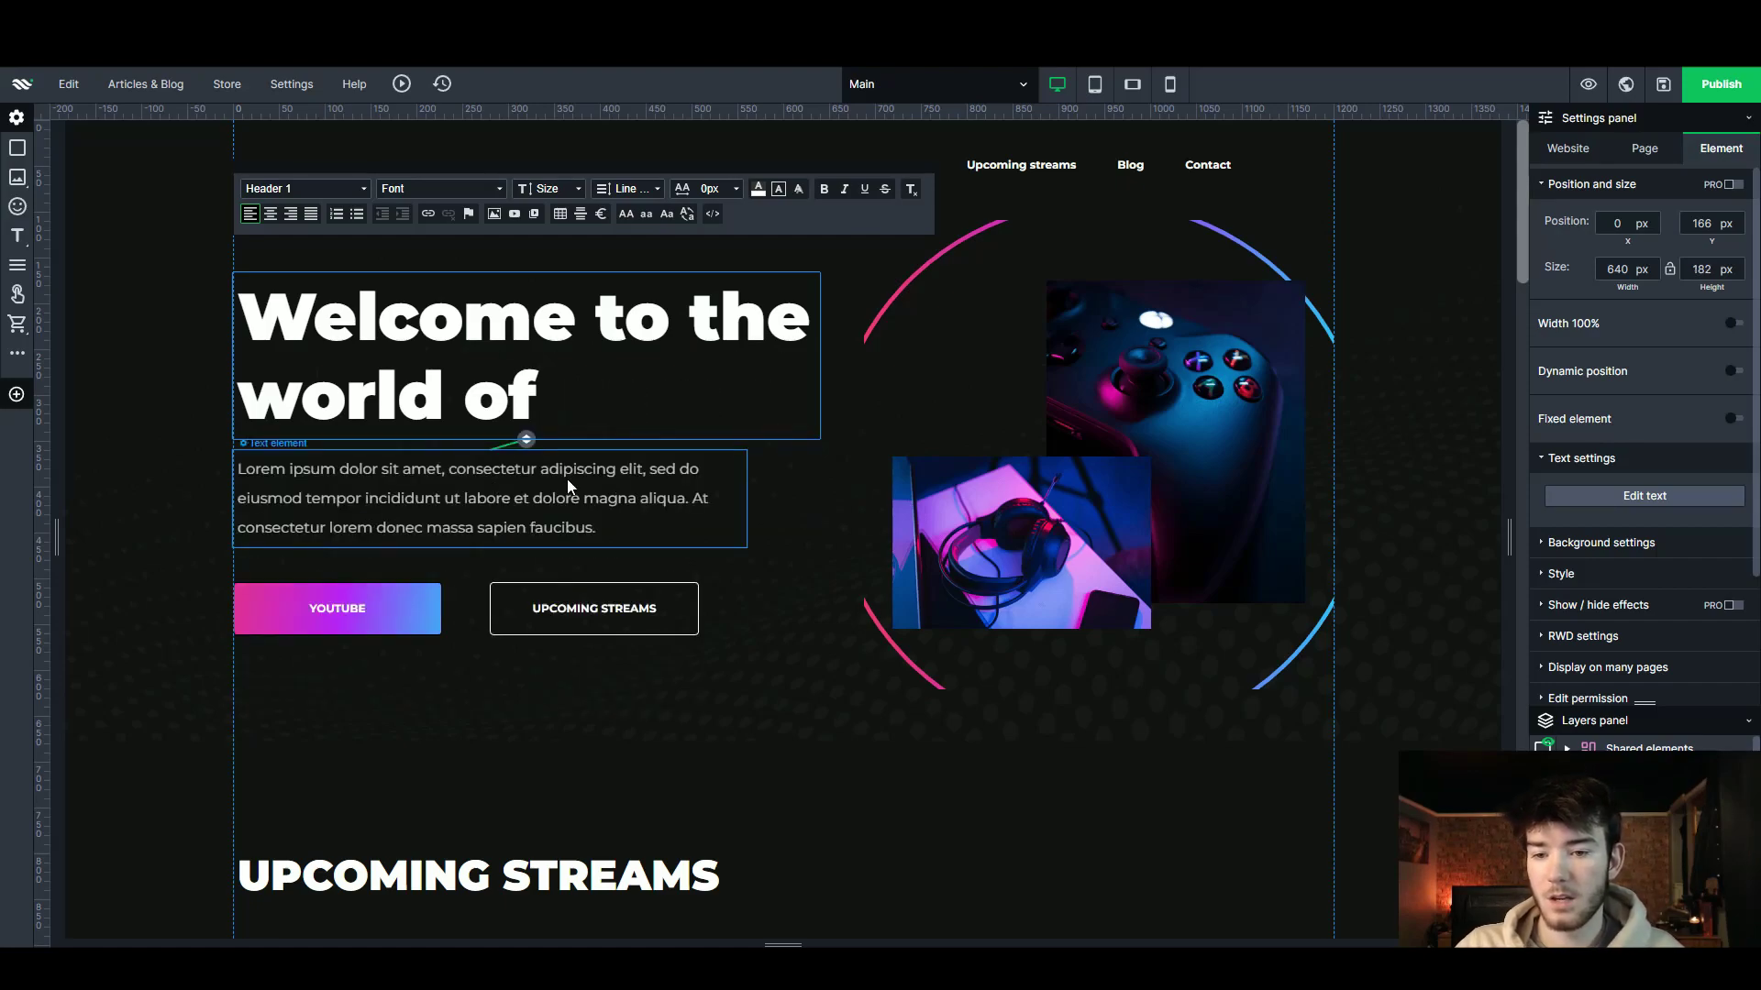
text(new games)
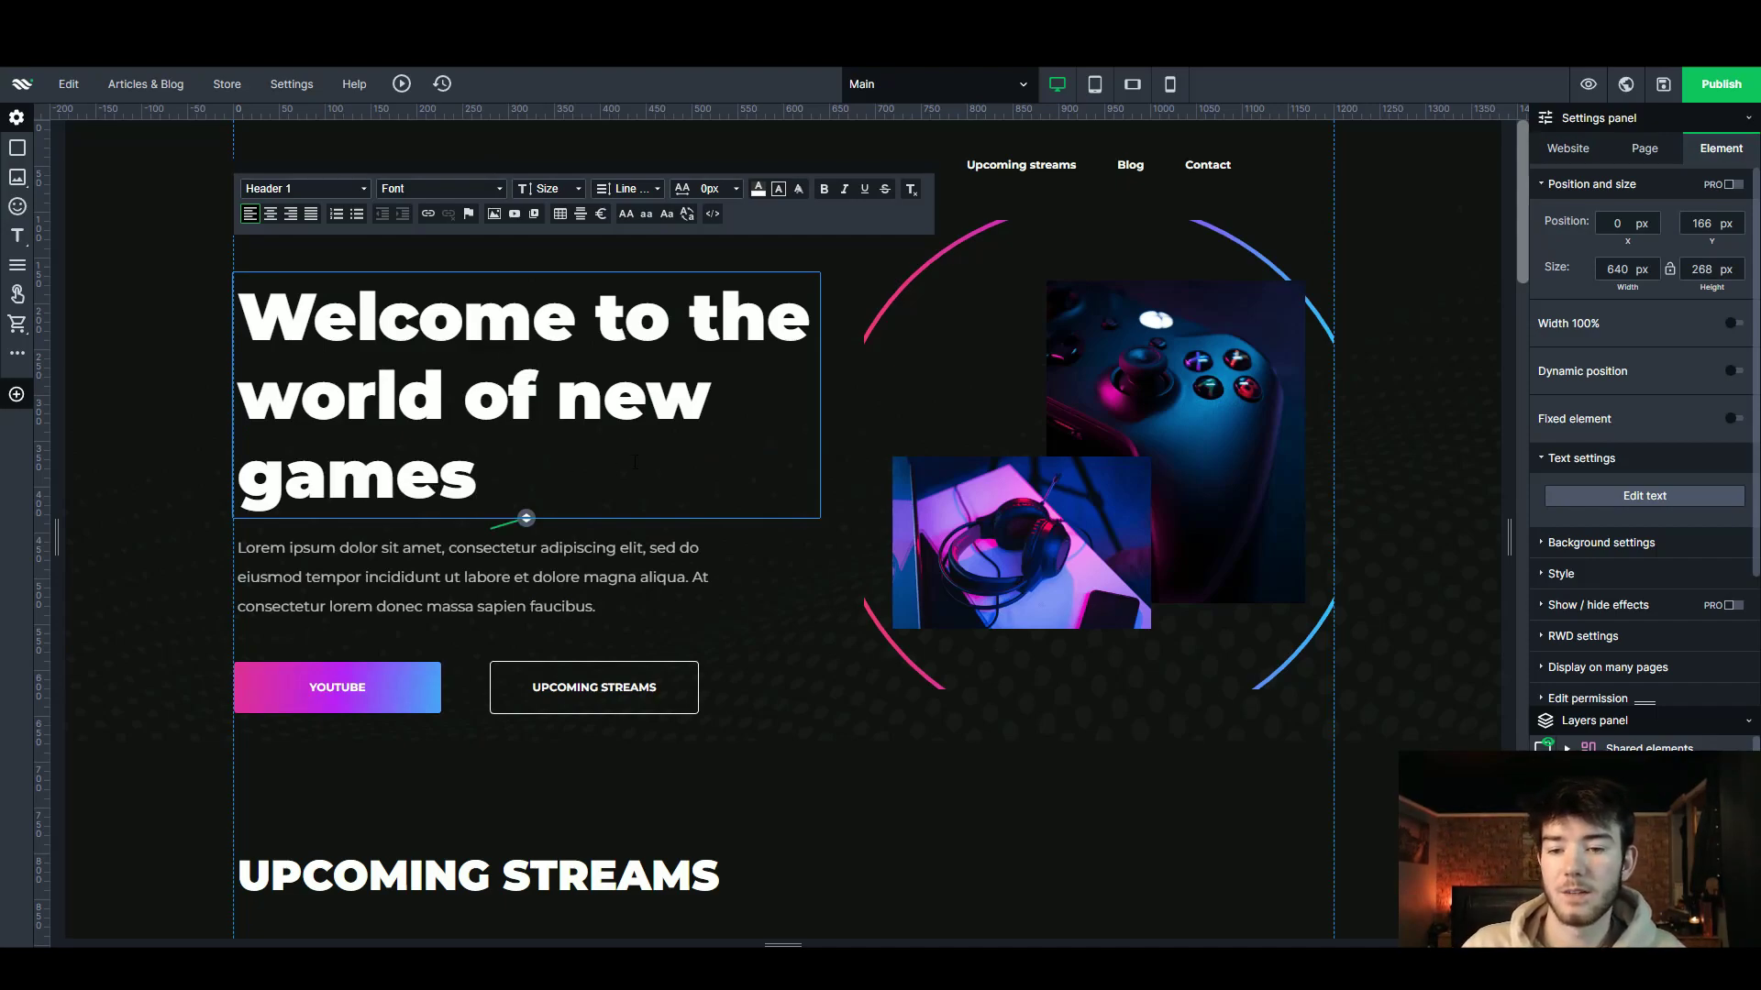
key(Escape)
- Select the hero background image and the 19:00 time in row 03
click(840, 404)
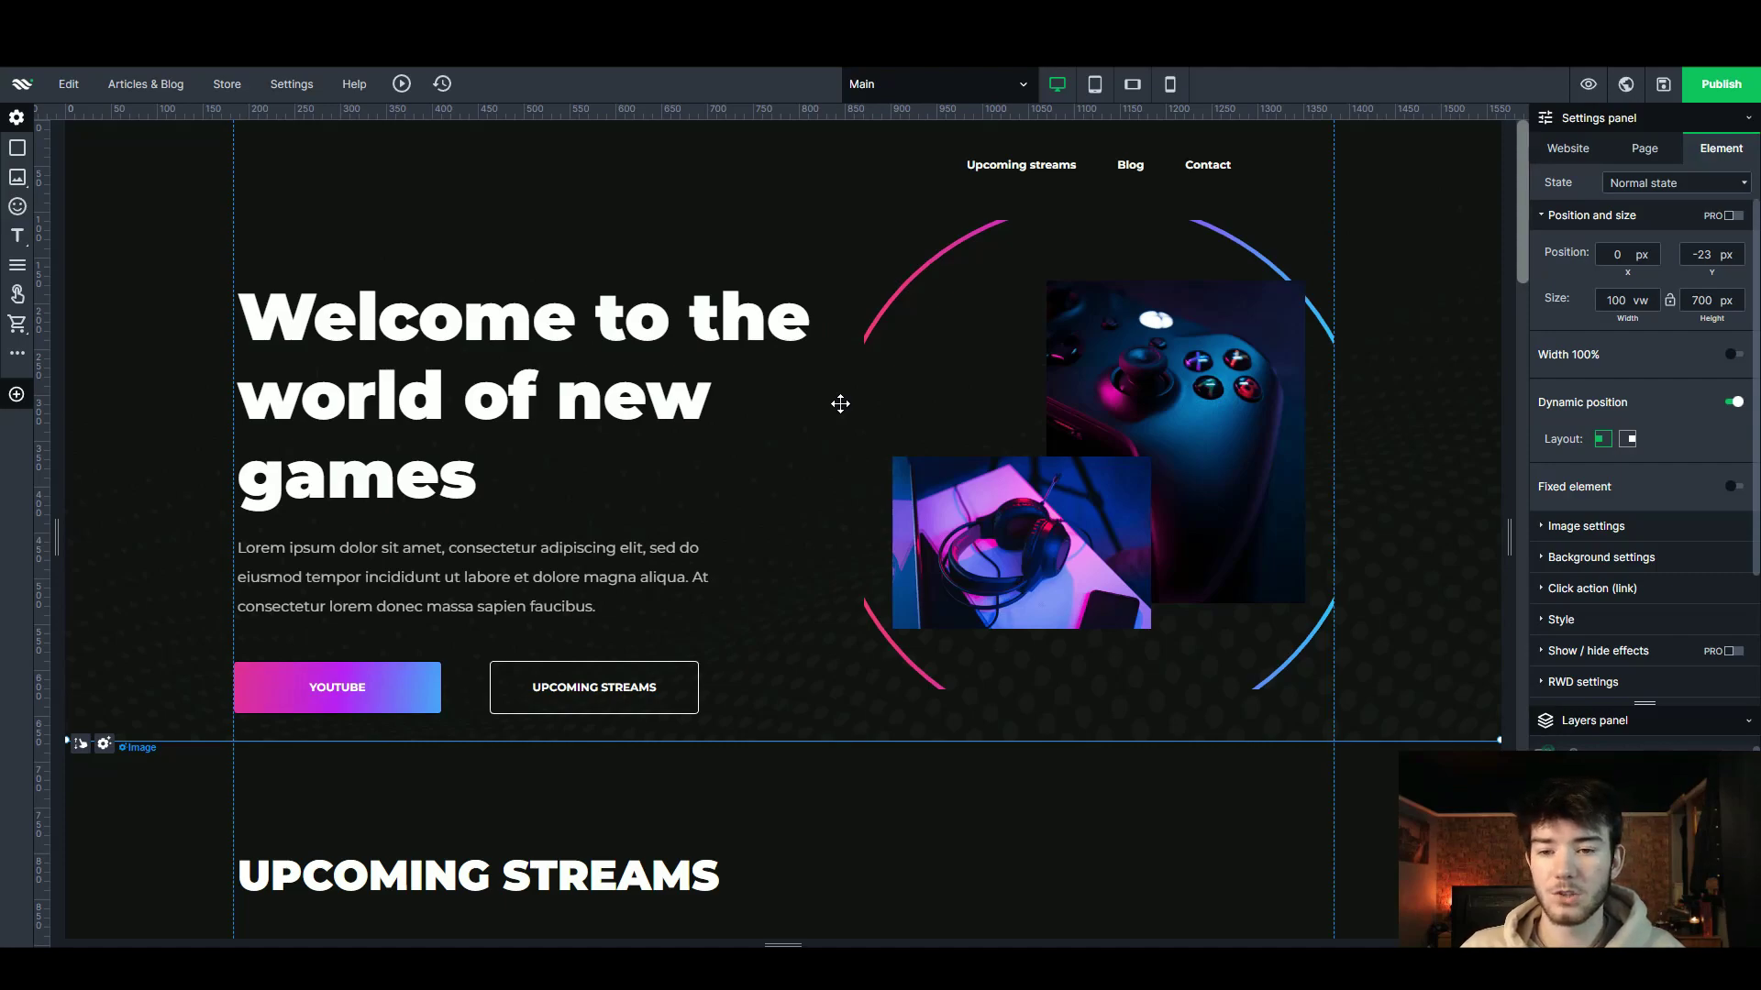
scroll(944, 449, down, 6)
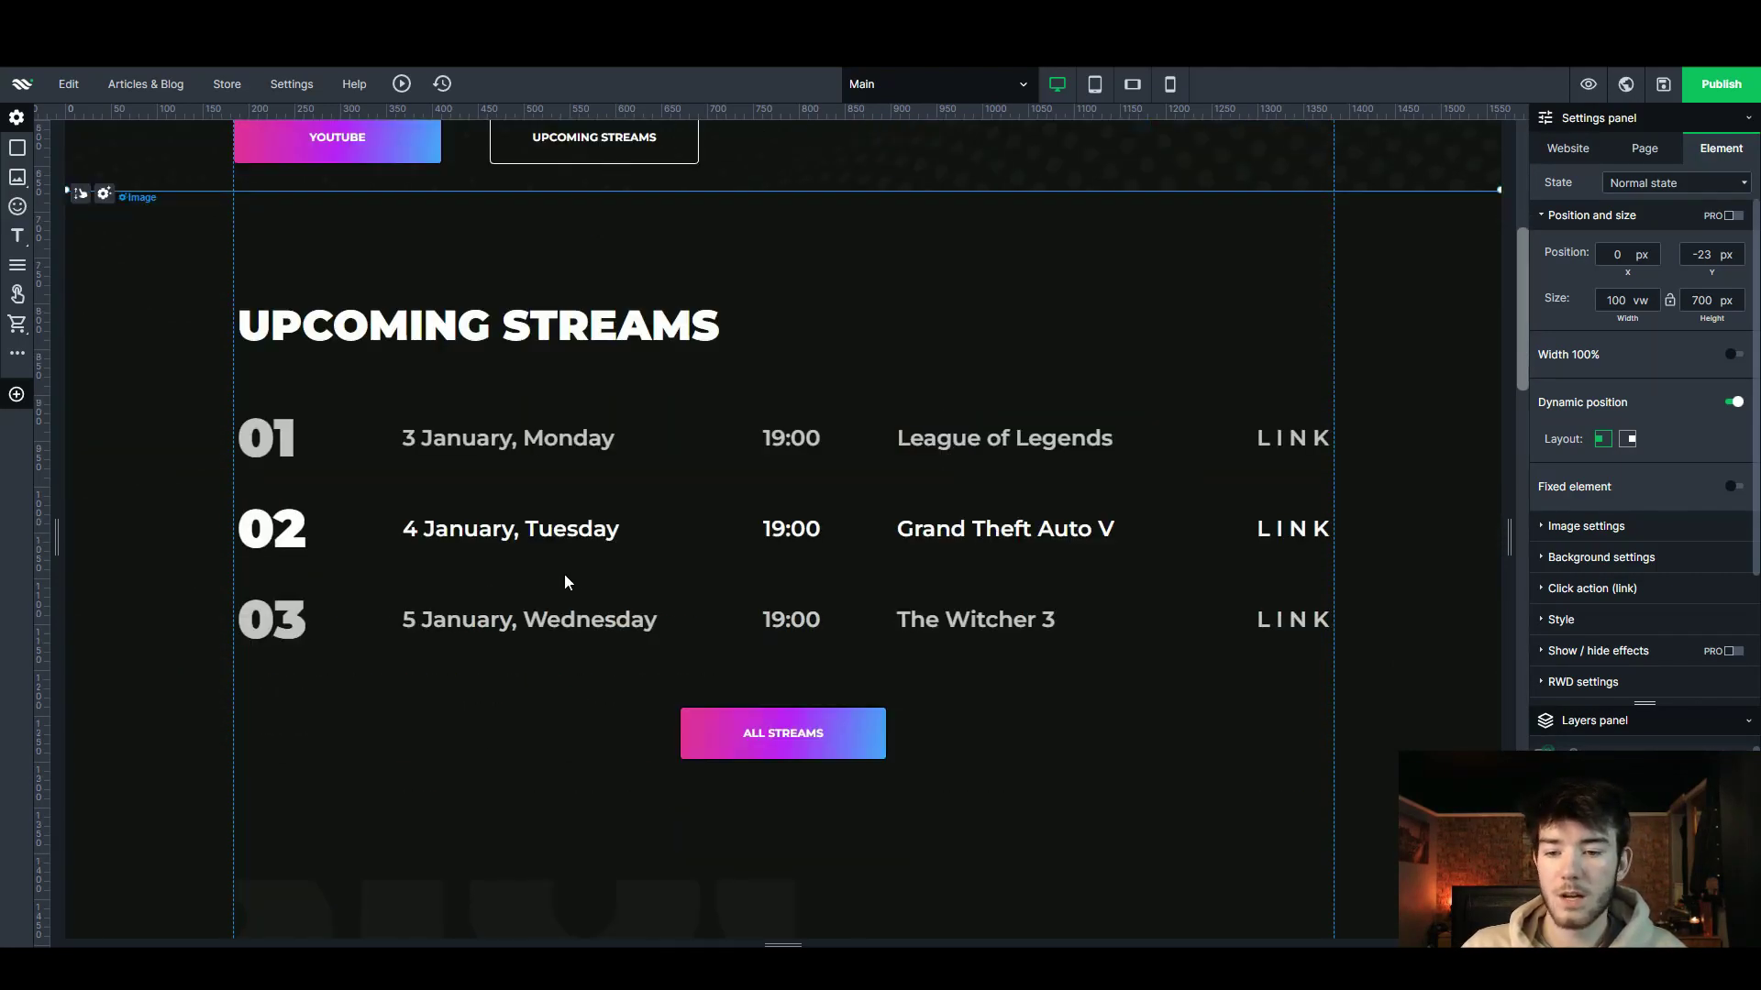
click(790, 619)
scroll(905, 610, down, 1)
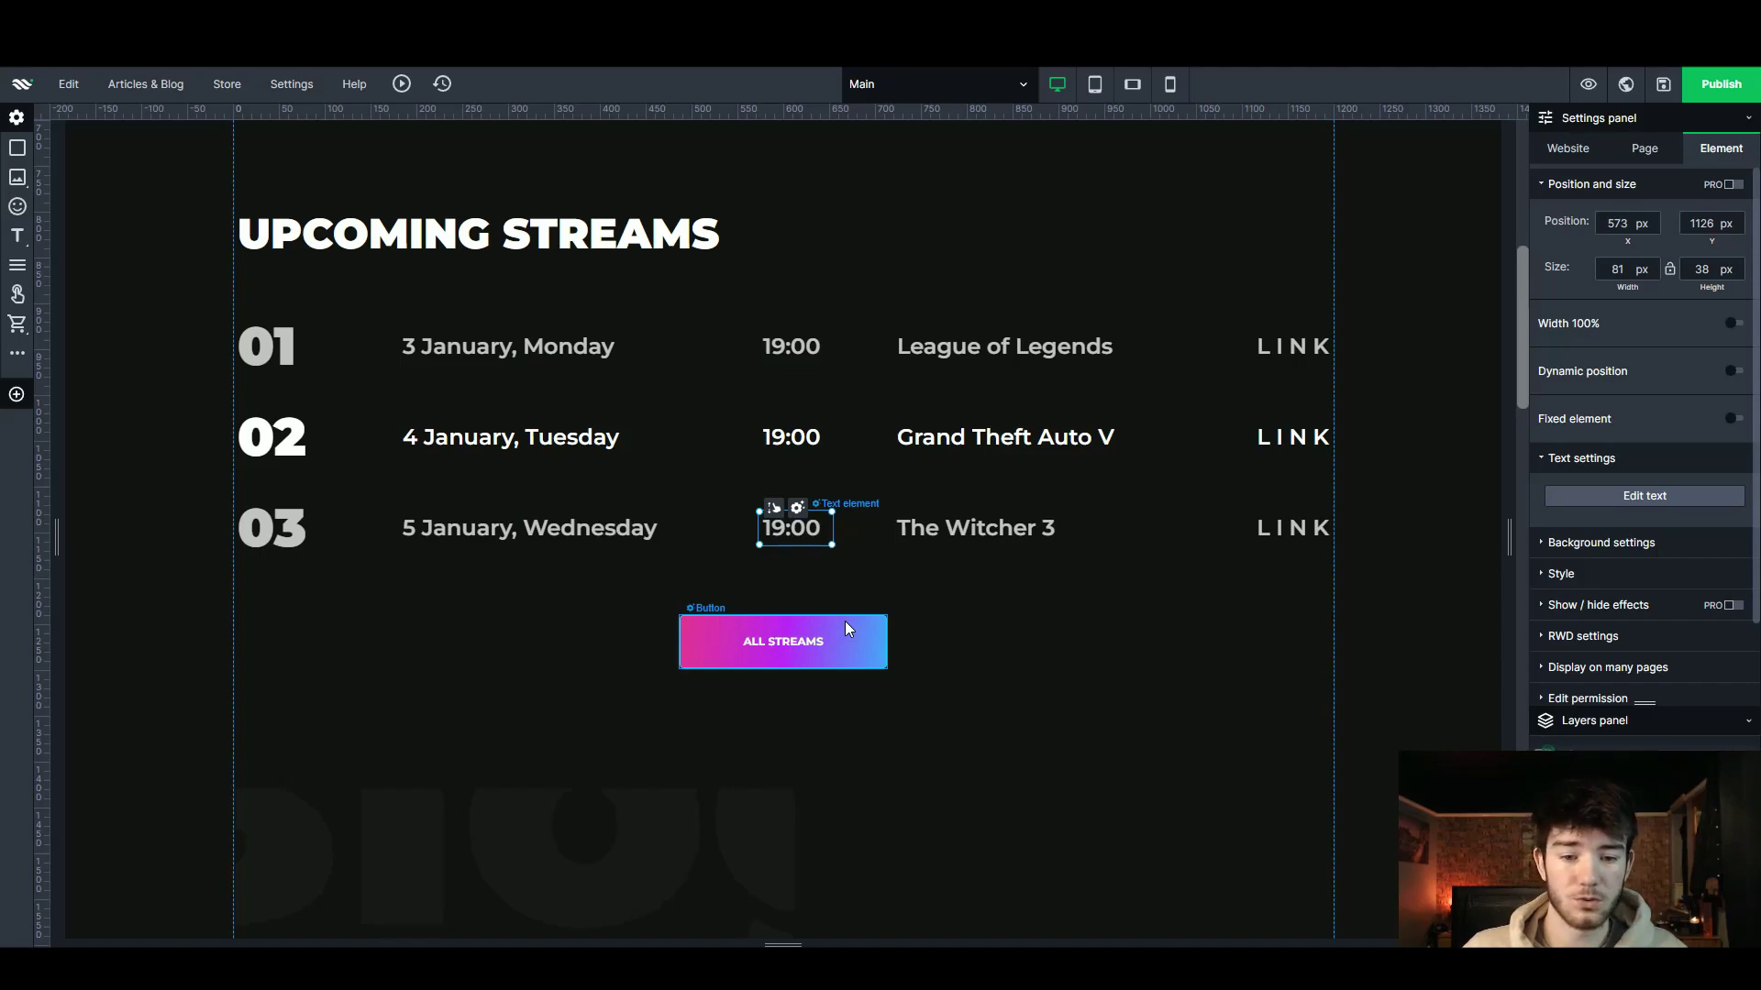
scroll(853, 614, down, 4)
scroll(863, 625, down, 3)
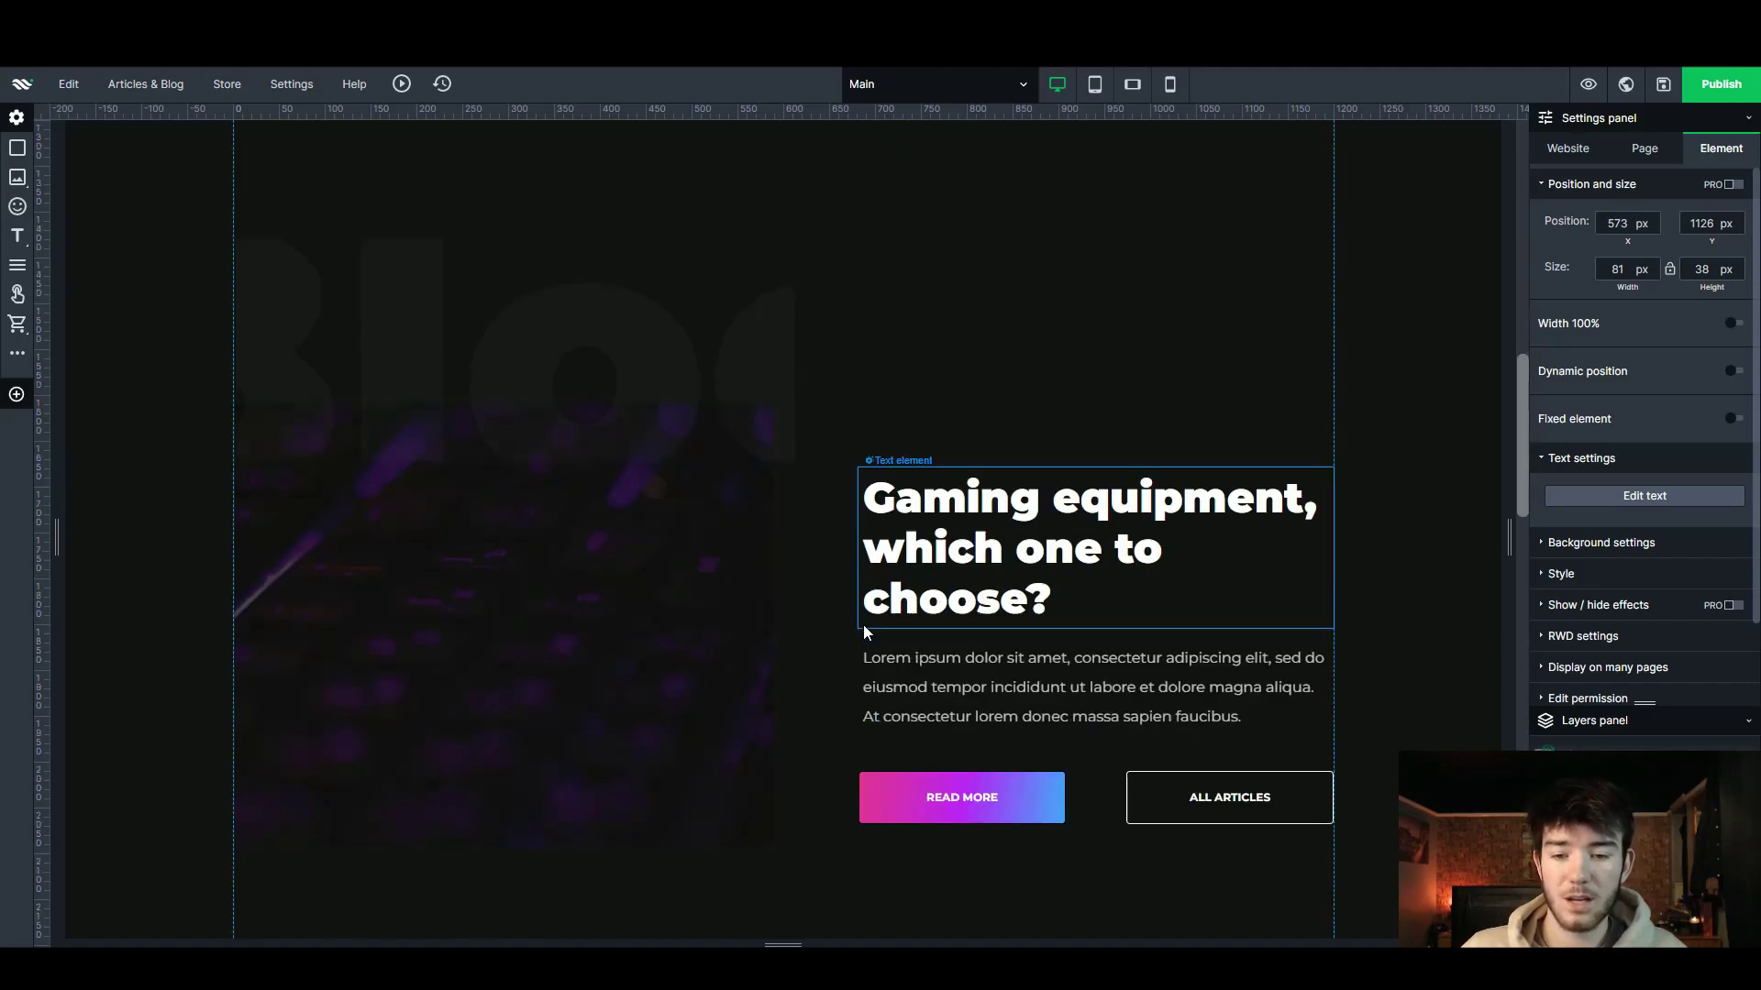
scroll(865, 625, down, 1)
- Move the keyboard image in the blog section higher, beside its heading
click(338, 393)
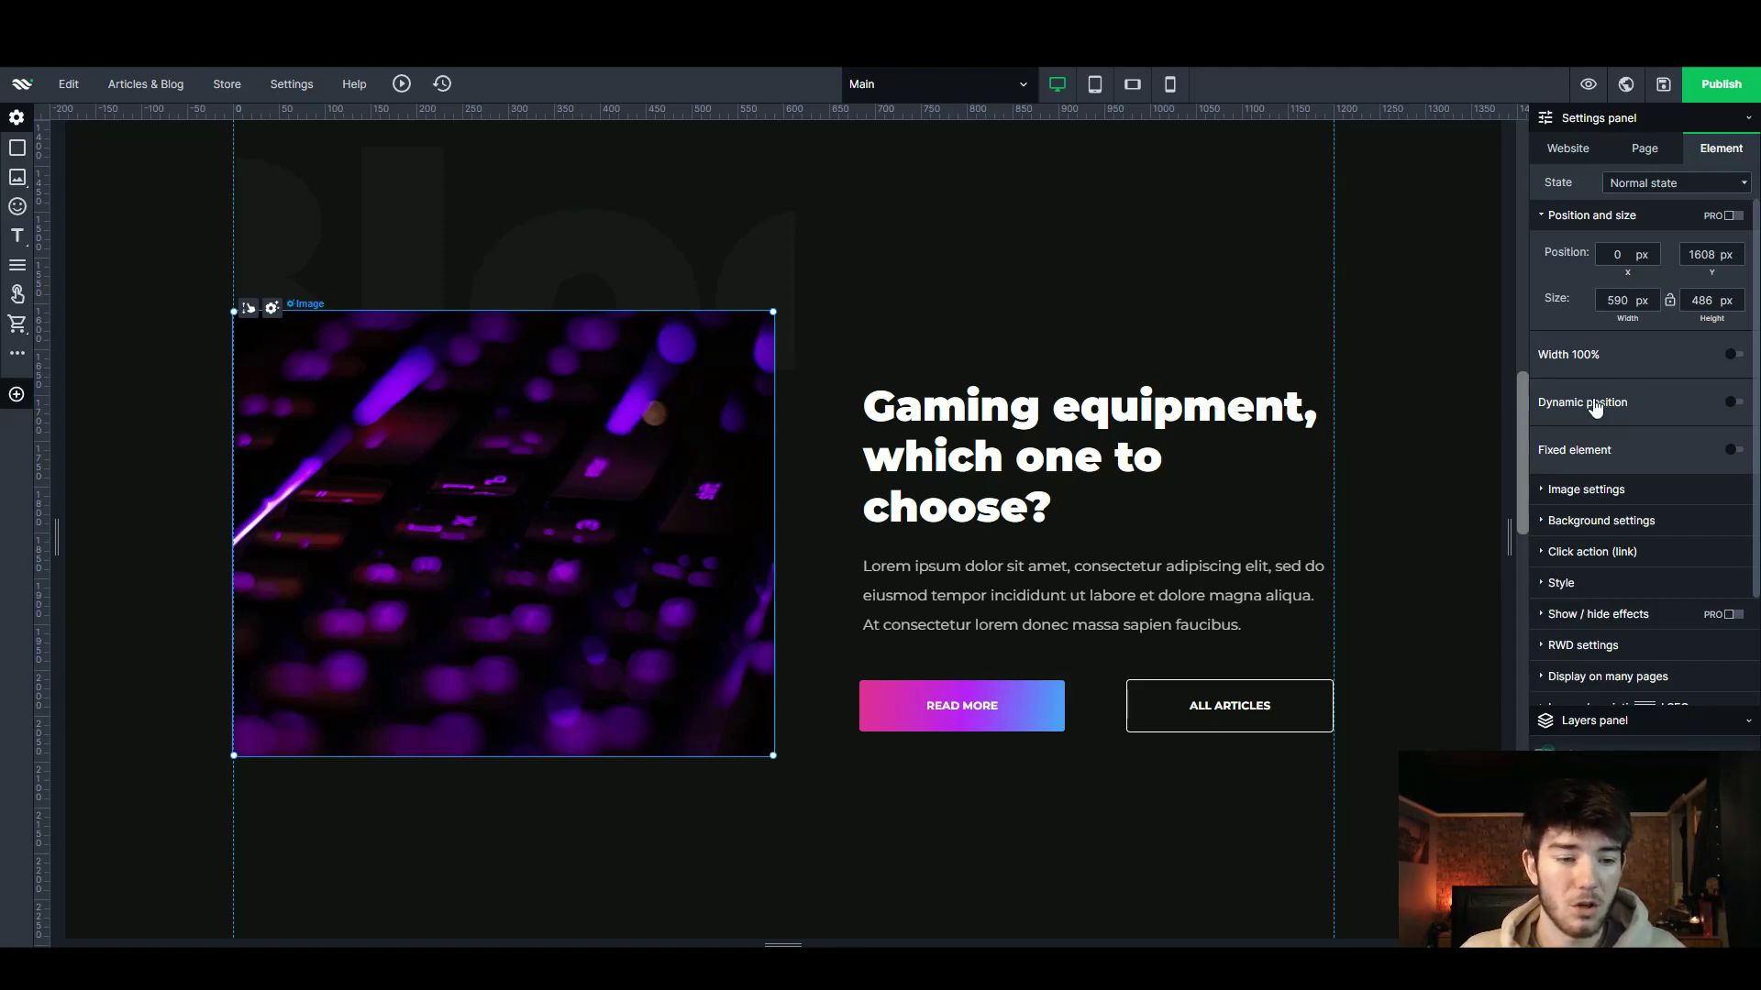
scroll(1627, 333, down, 2)
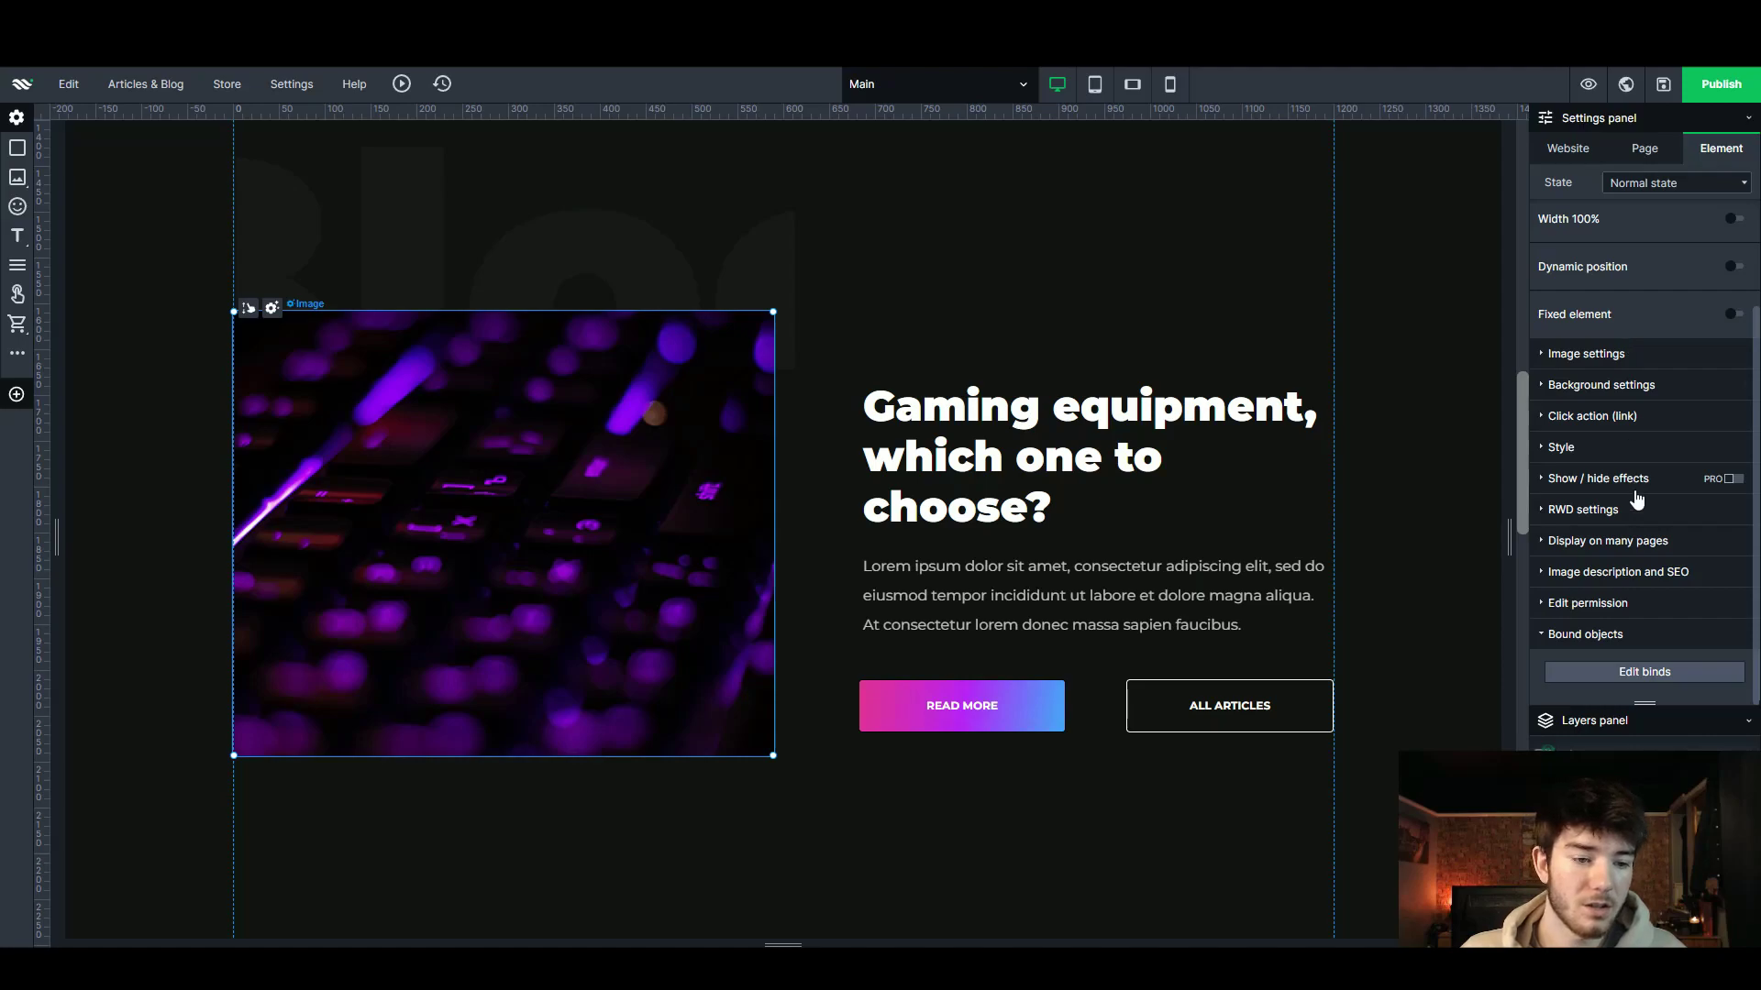
scroll(1630, 537, up, 2)
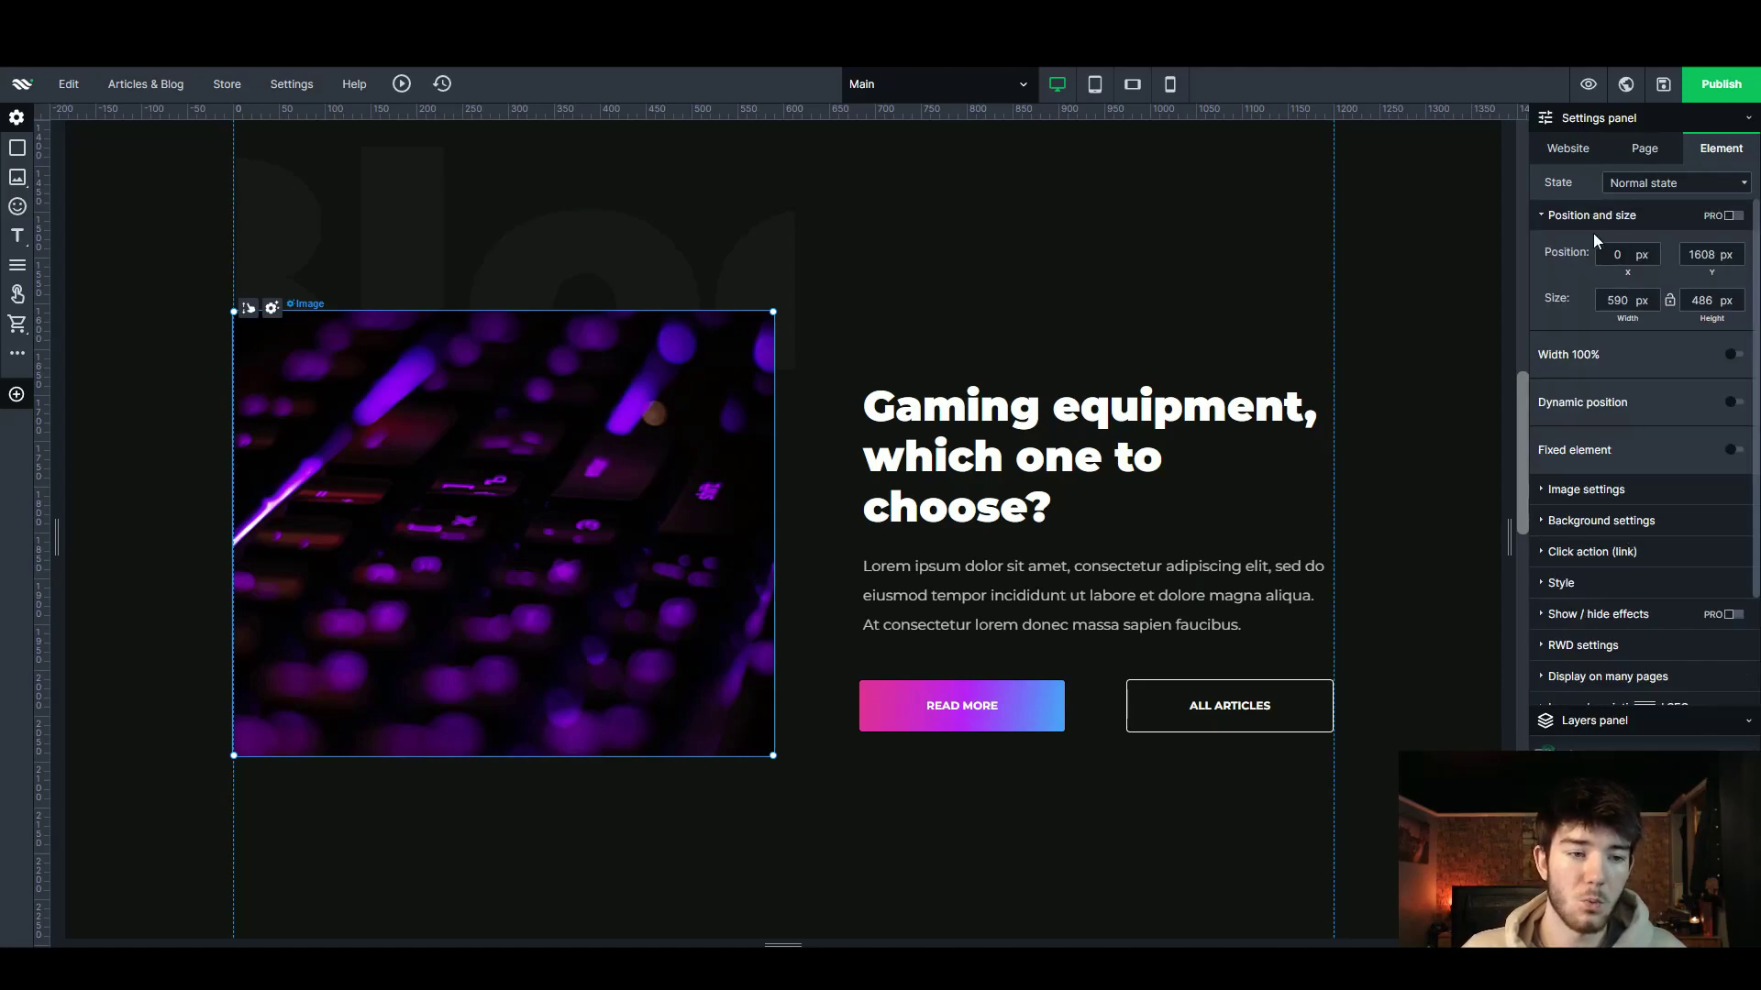
drag(627, 499, 576, 419)
- Drag the READ MORE button to a new position
scroll(678, 563, down, 1)
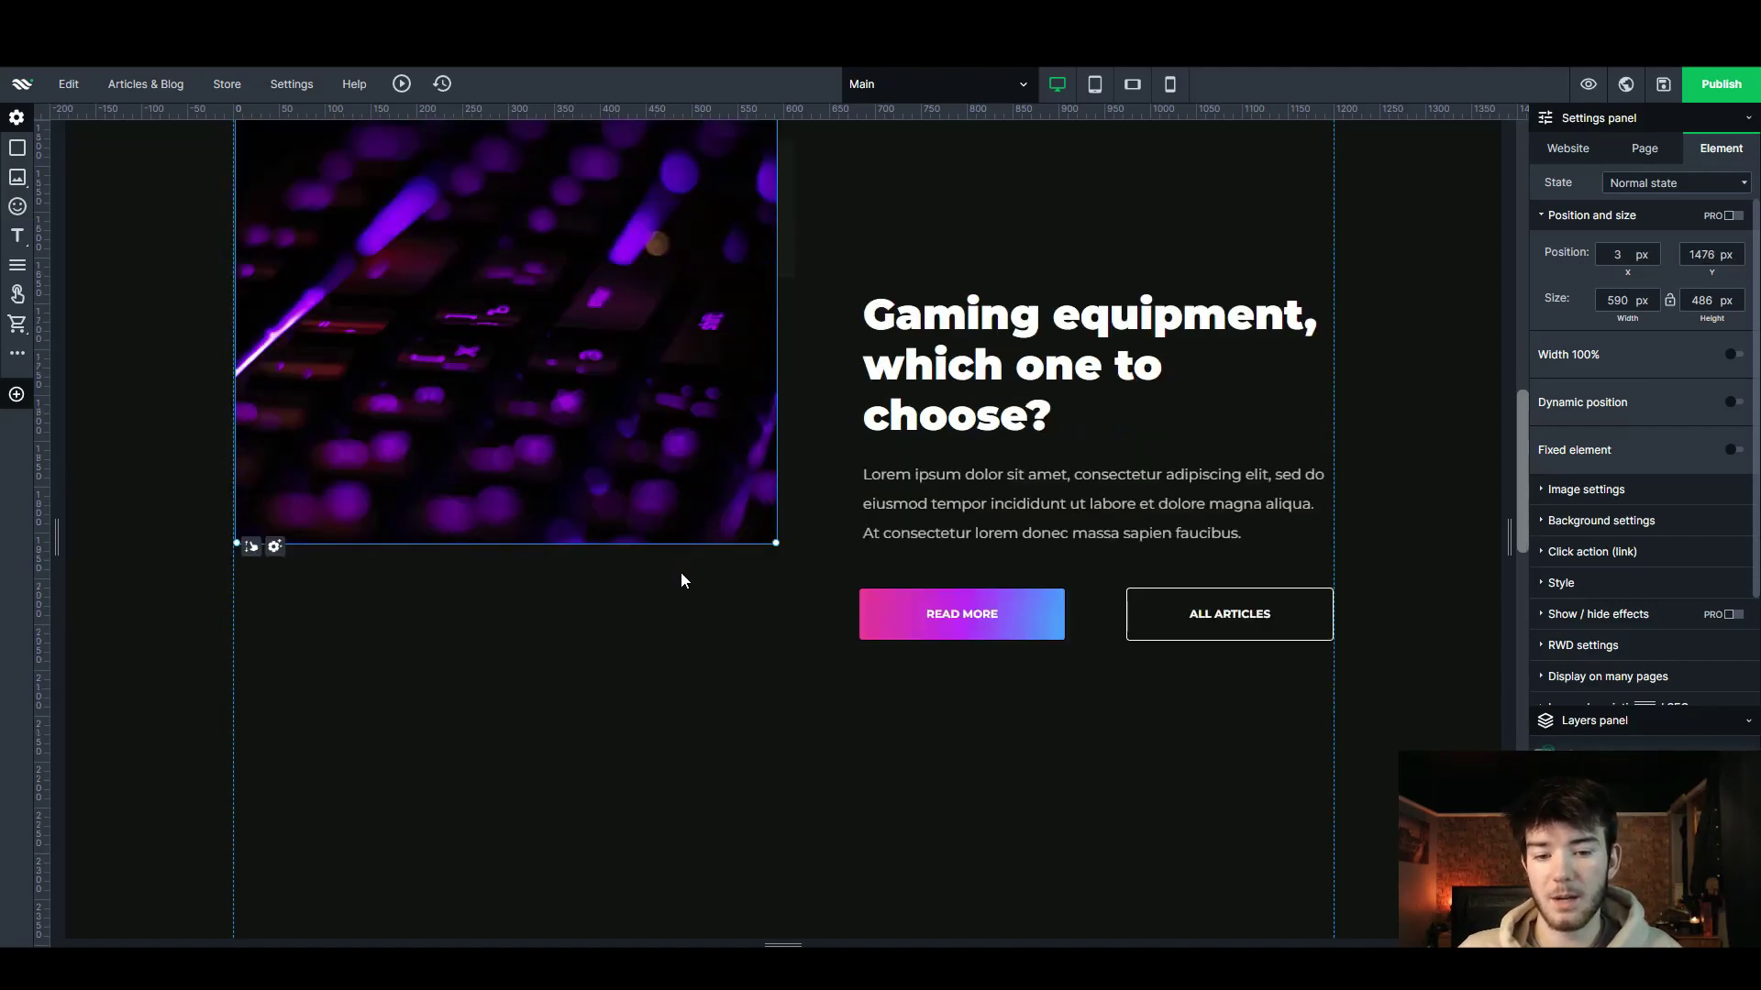
drag(978, 624, 1051, 613)
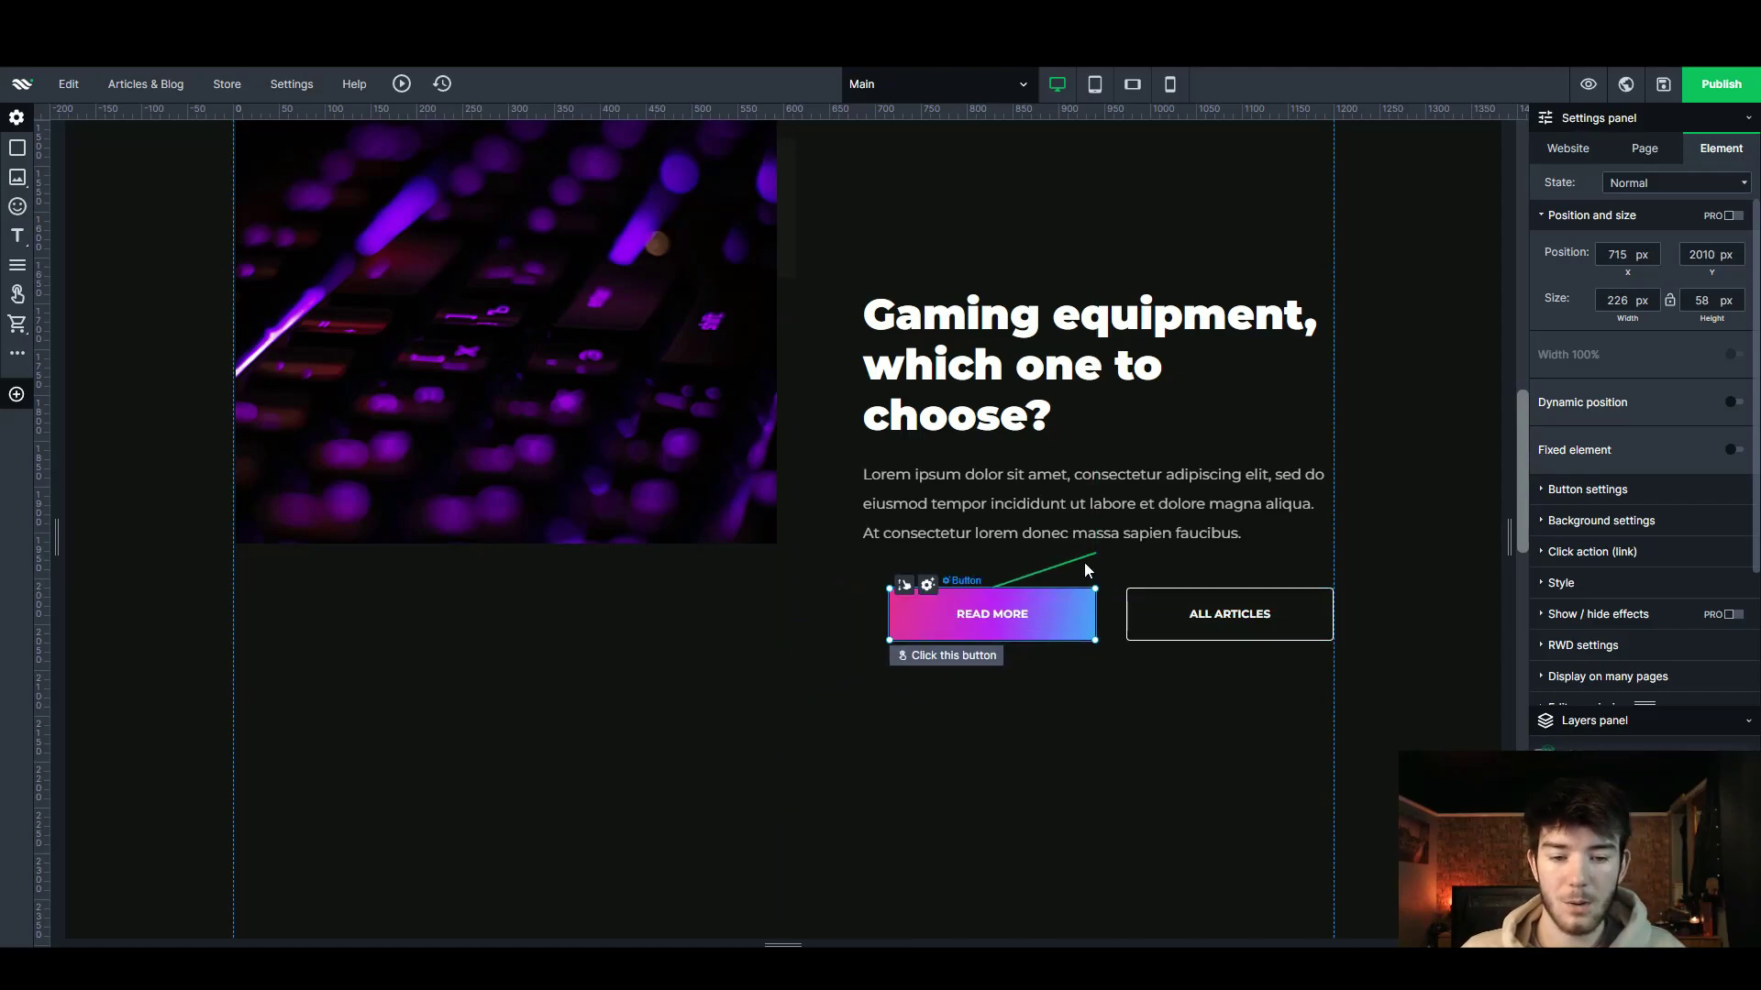
scroll(1004, 609, down, 8)
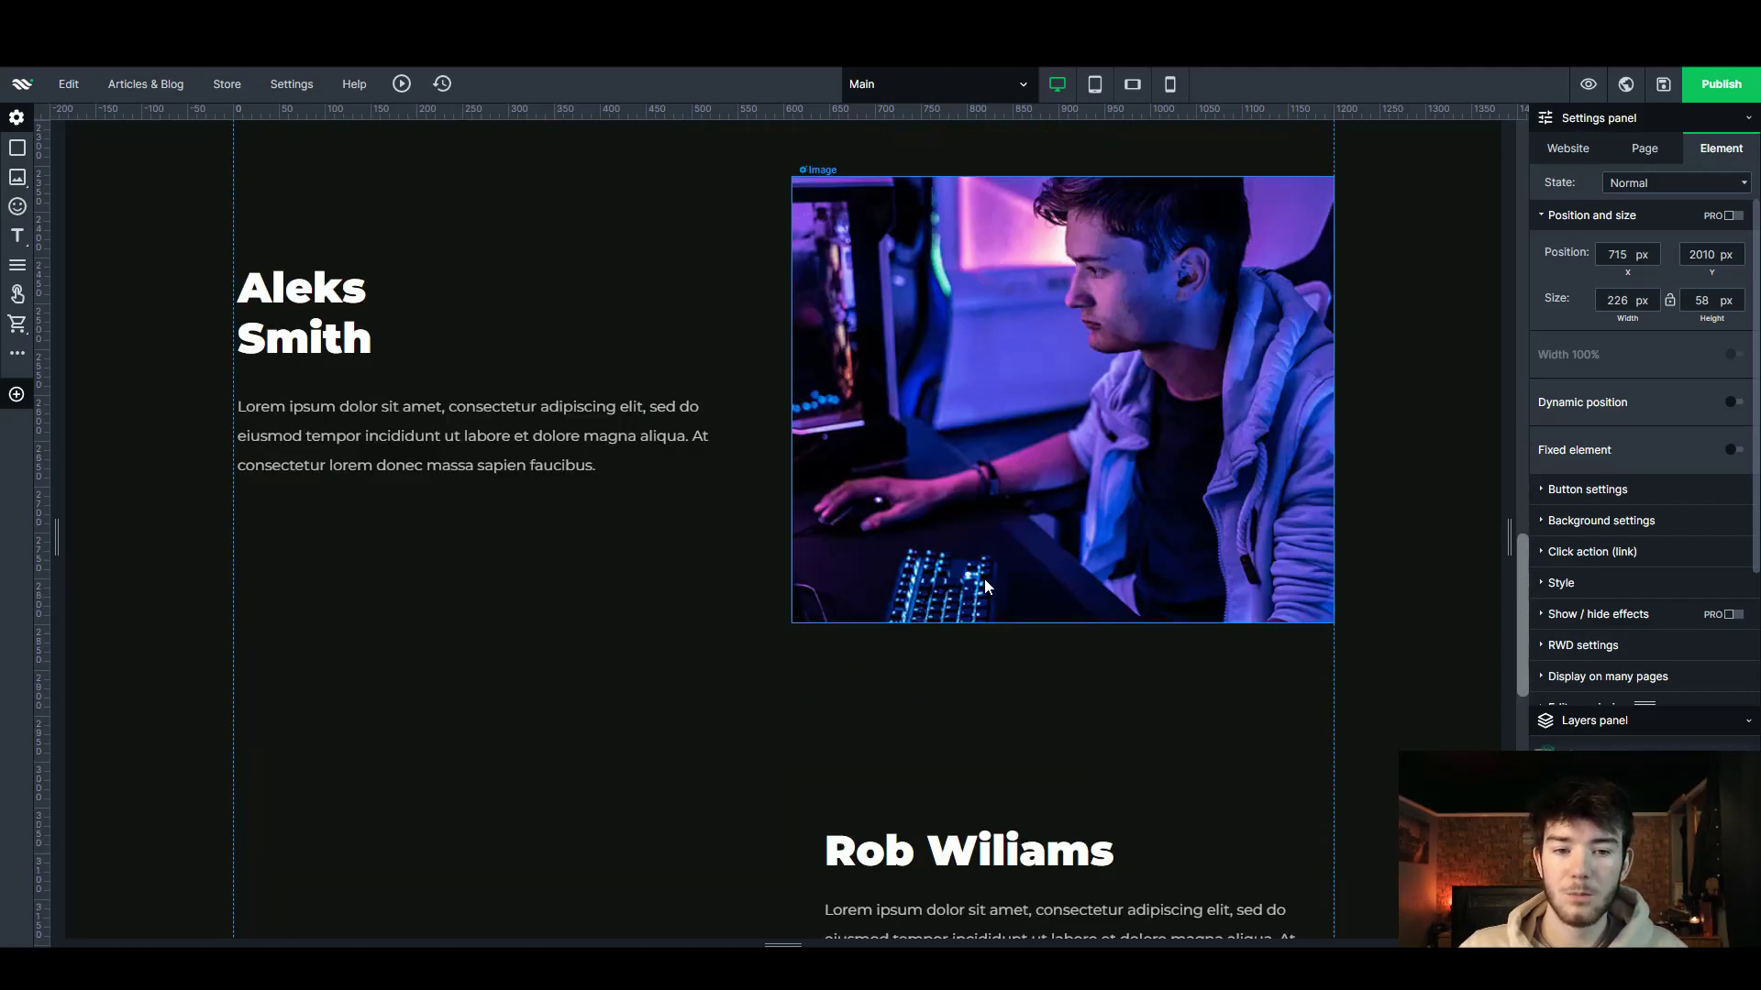
scroll(981, 579, up, 2)
click(932, 561)
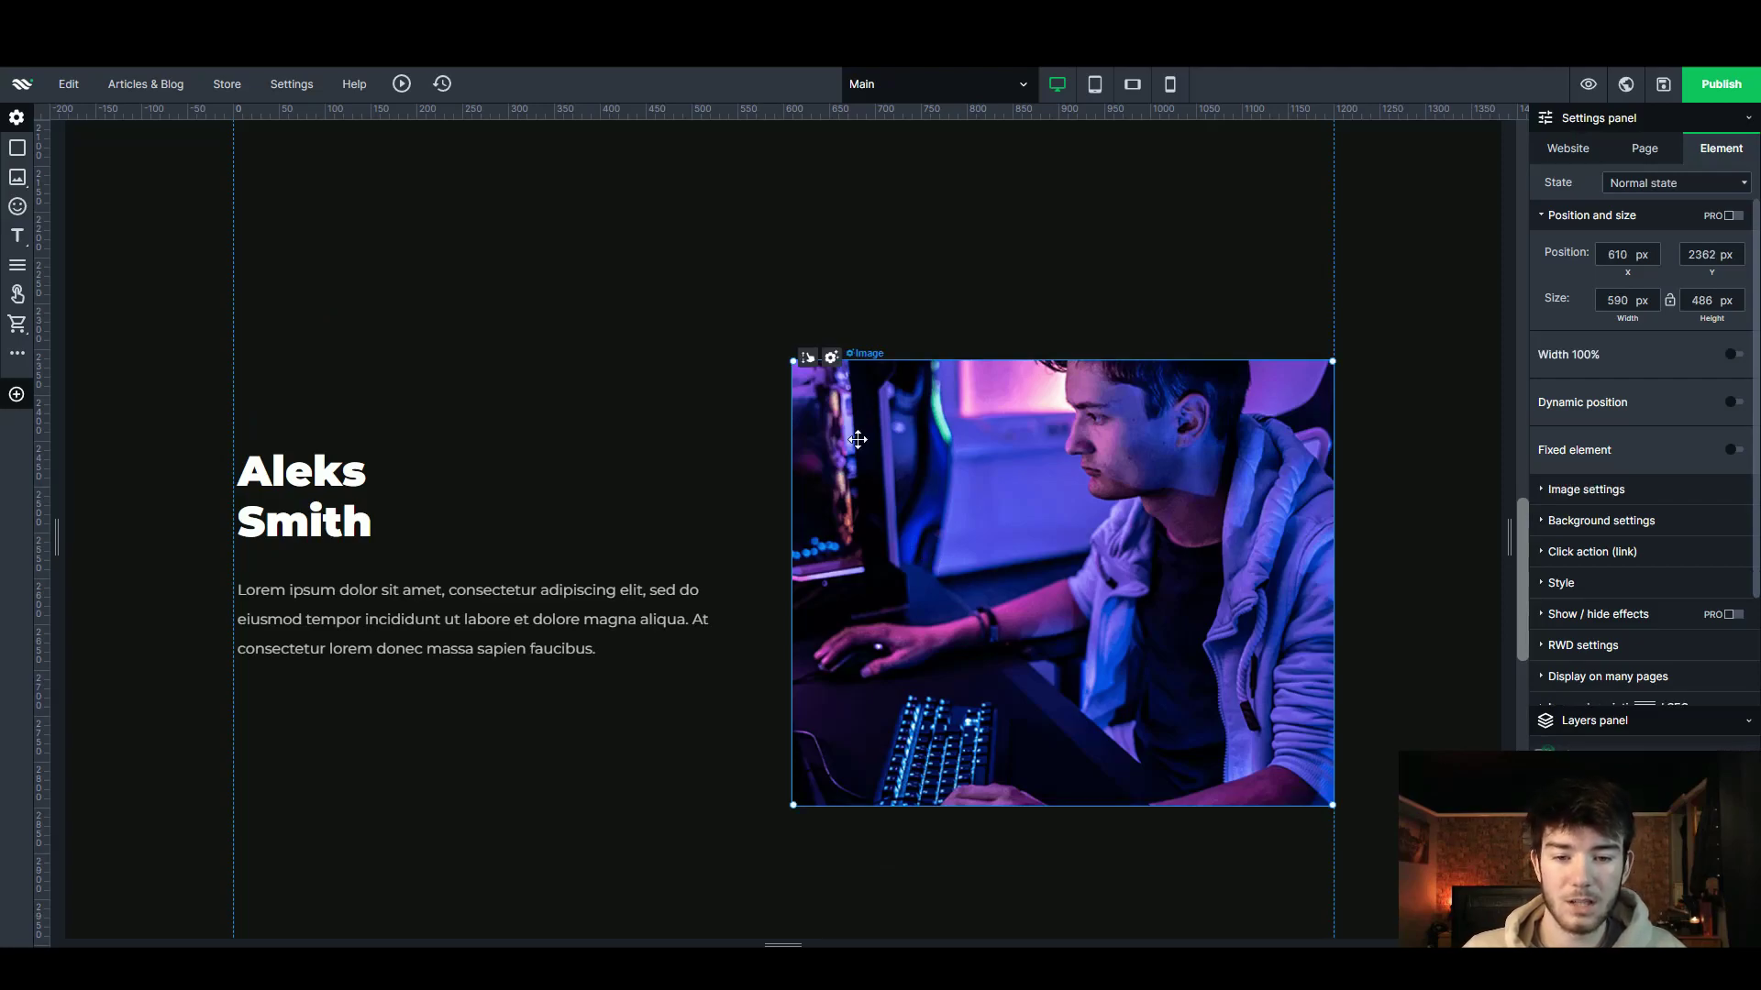
click(831, 359)
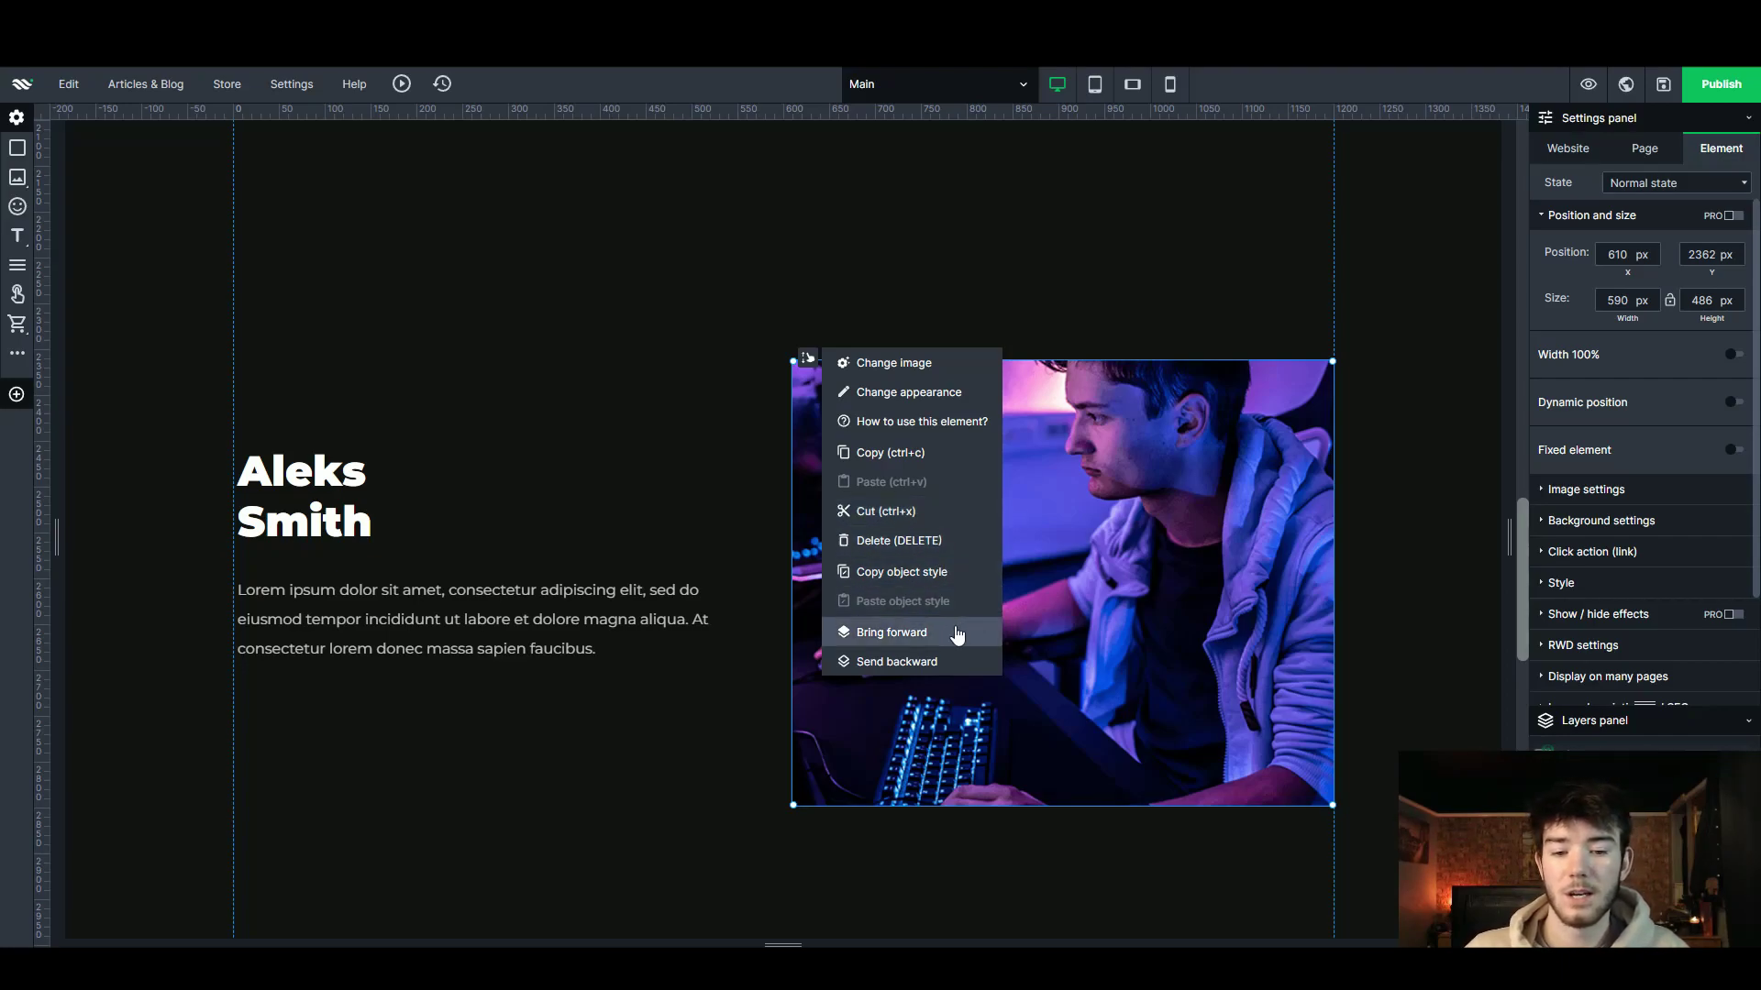
click(1150, 329)
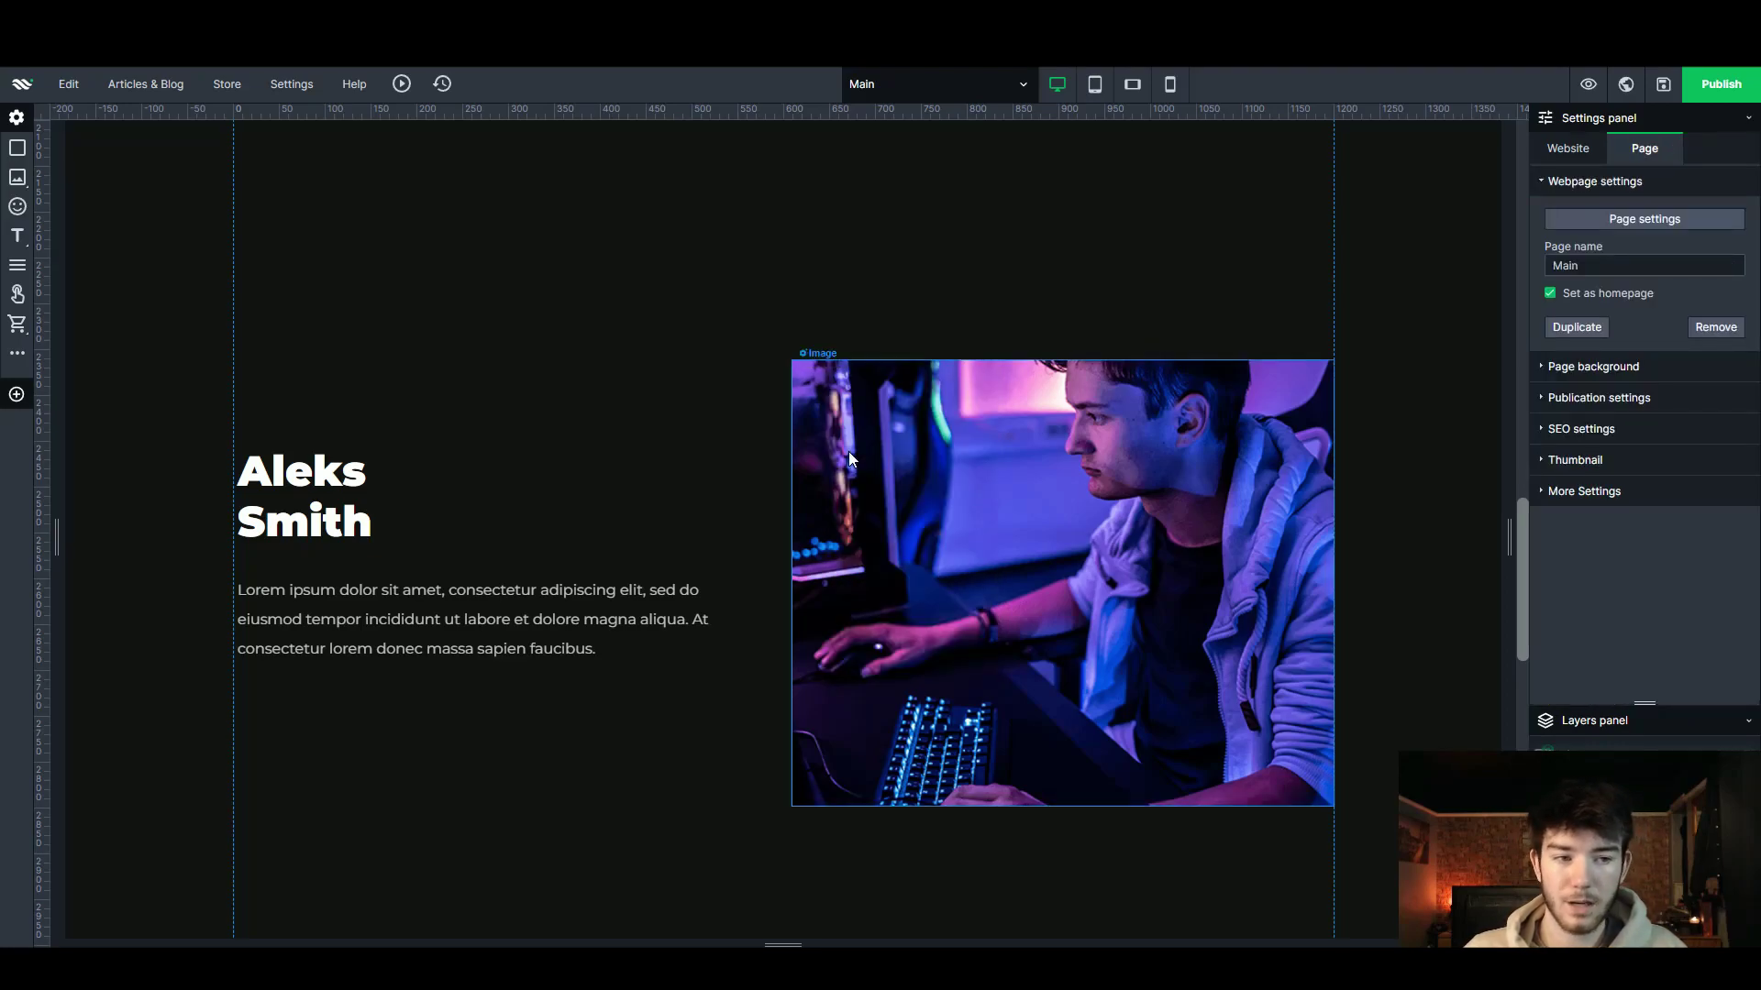
scroll(549, 471, down, 6)
scroll(547, 475, down, 6)
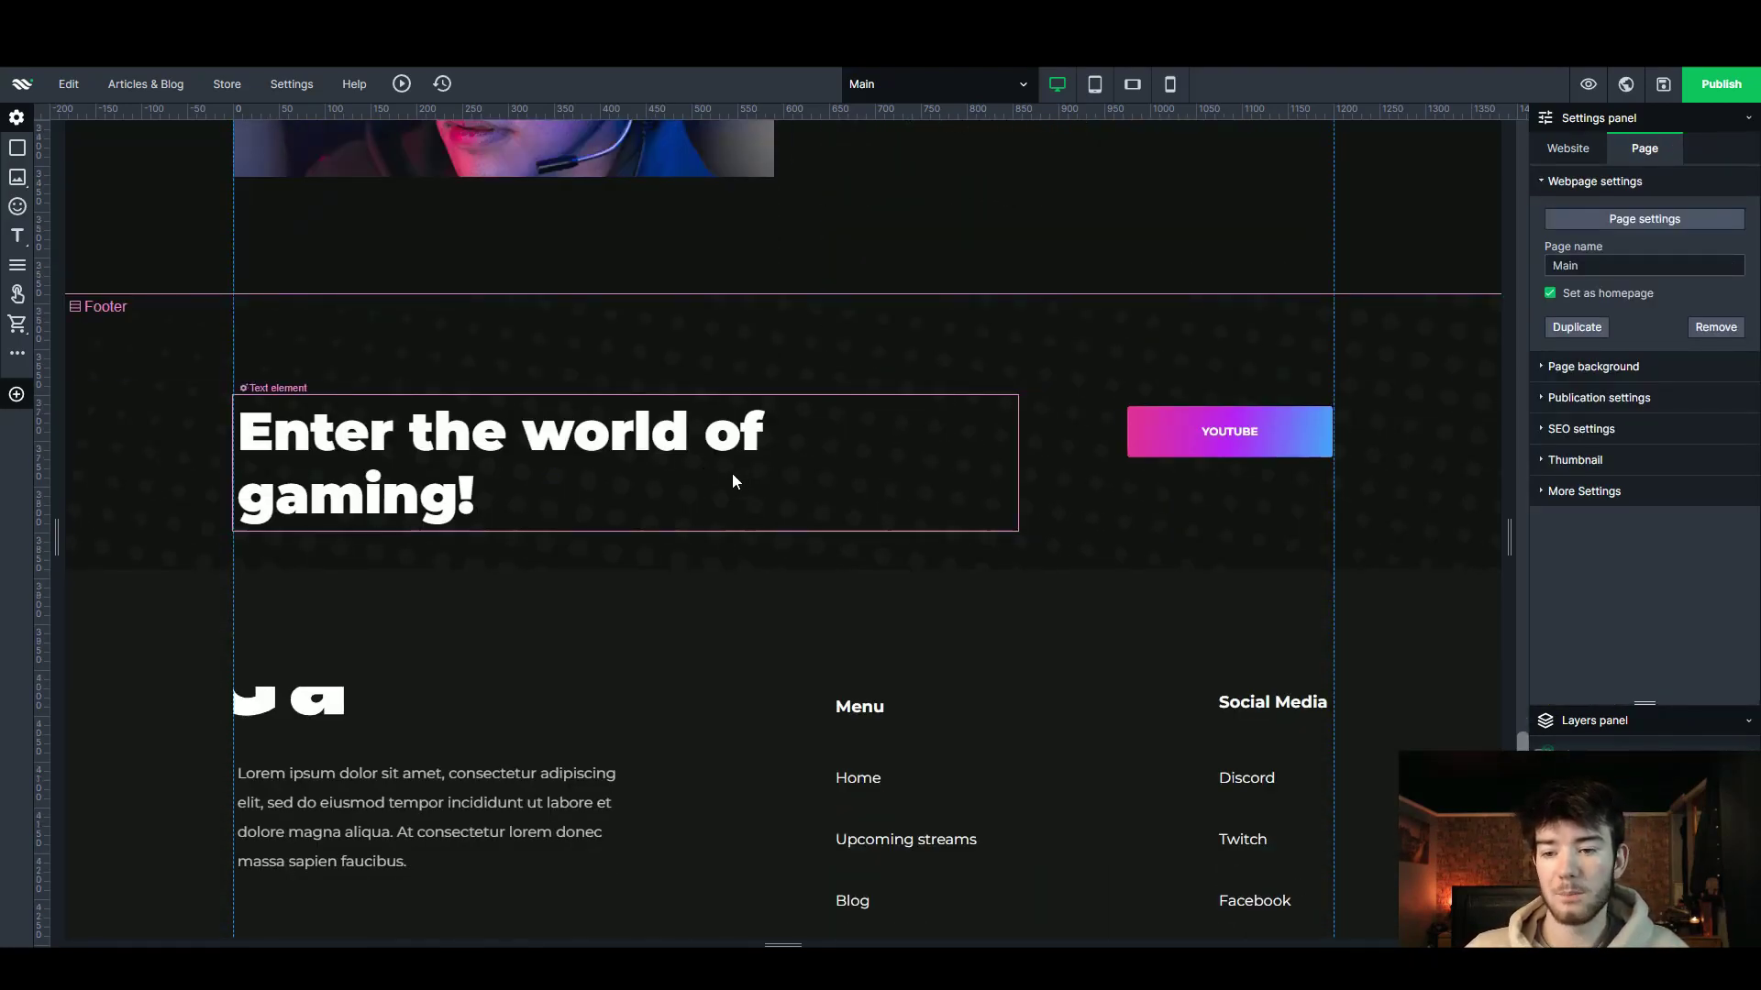
scroll(736, 490, down, 3)
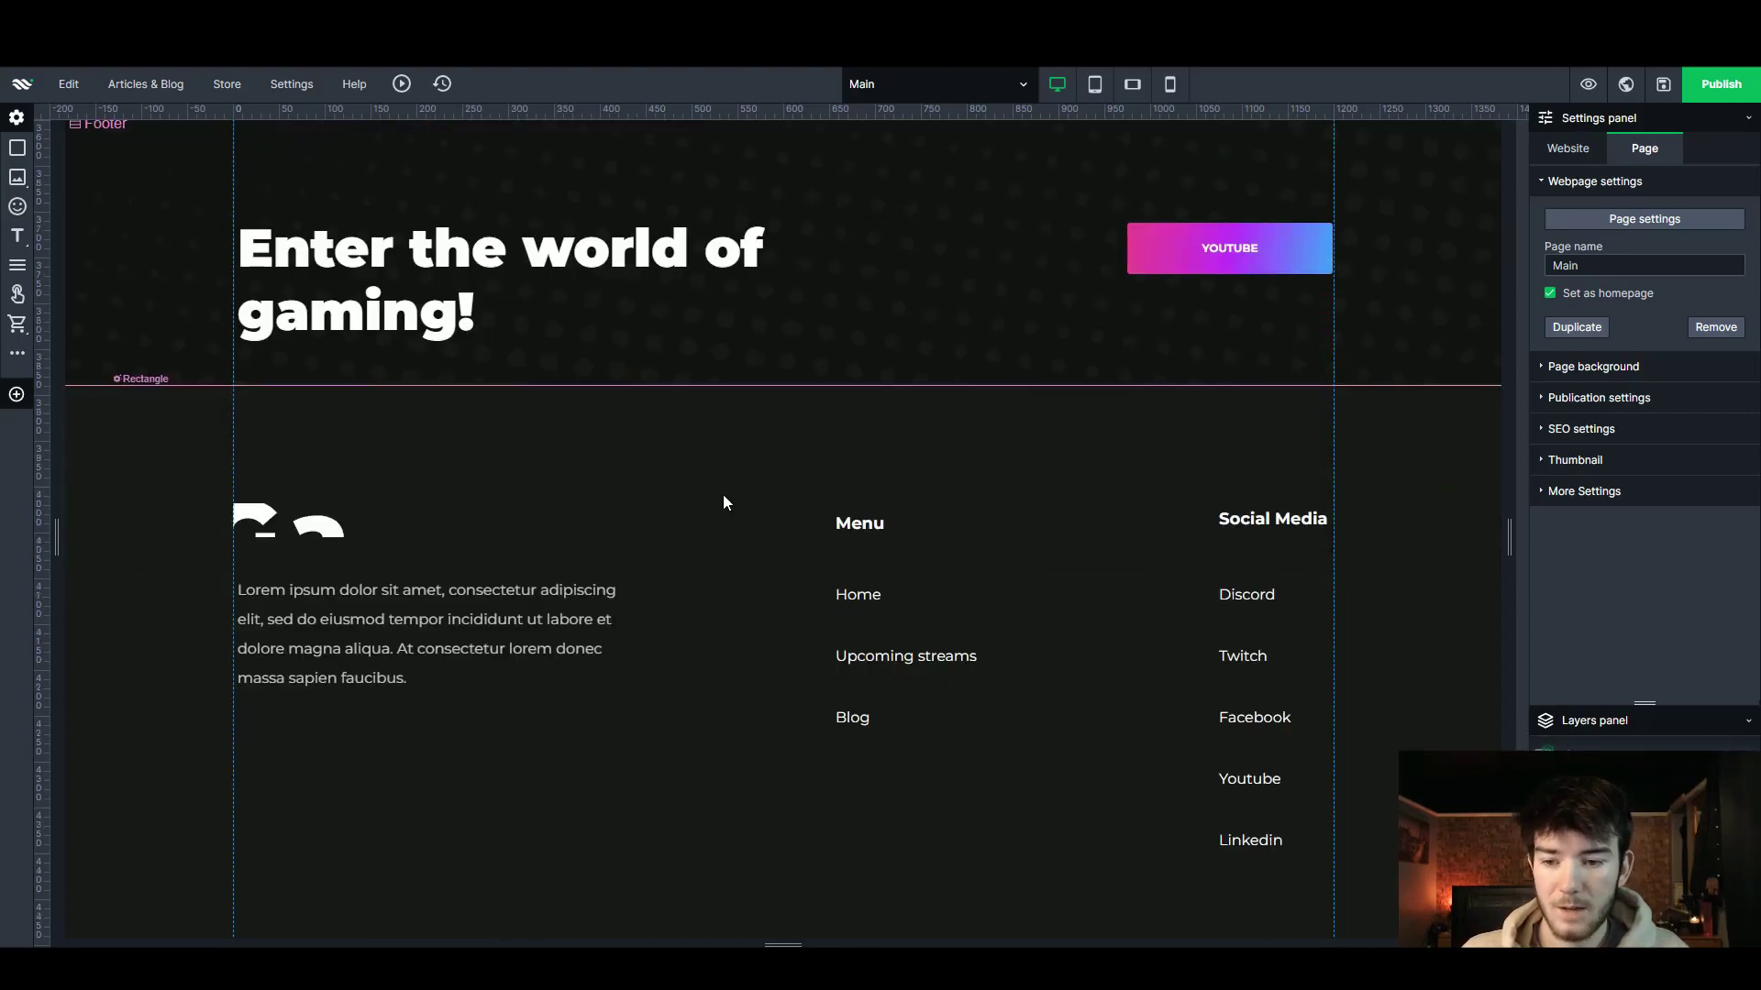
scroll(974, 564, up, 4)
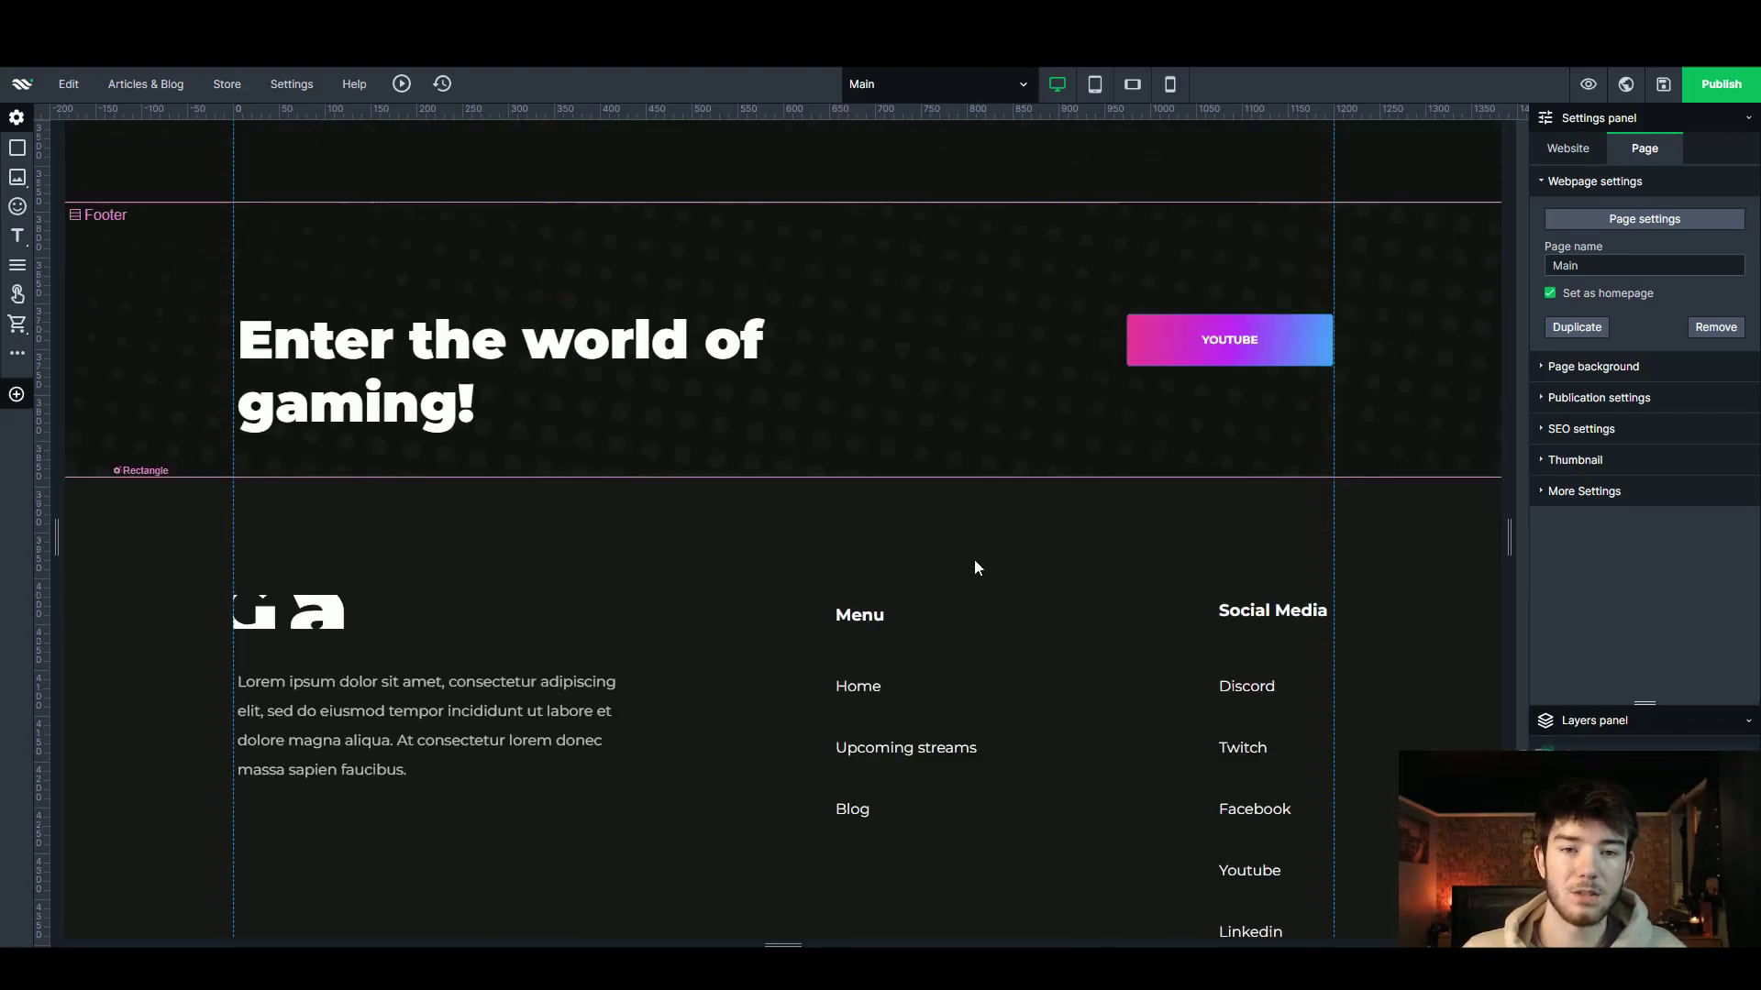
scroll(904, 545, up, 10)
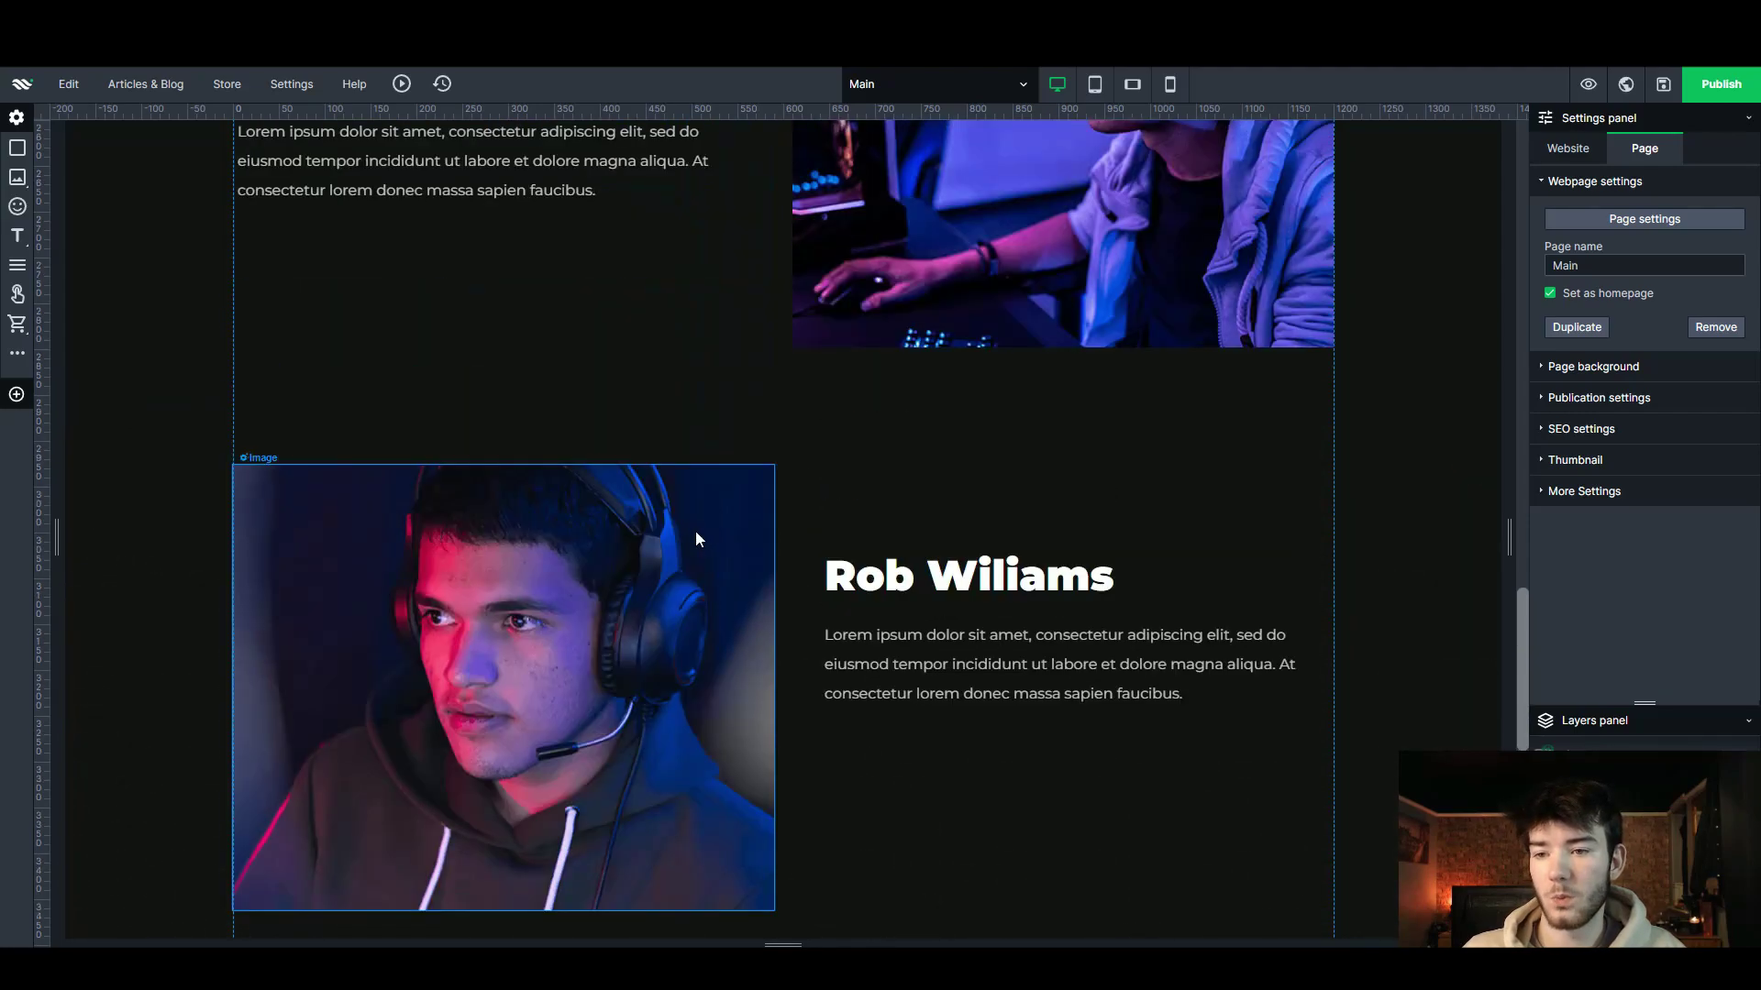
scroll(487, 538, up, 10)
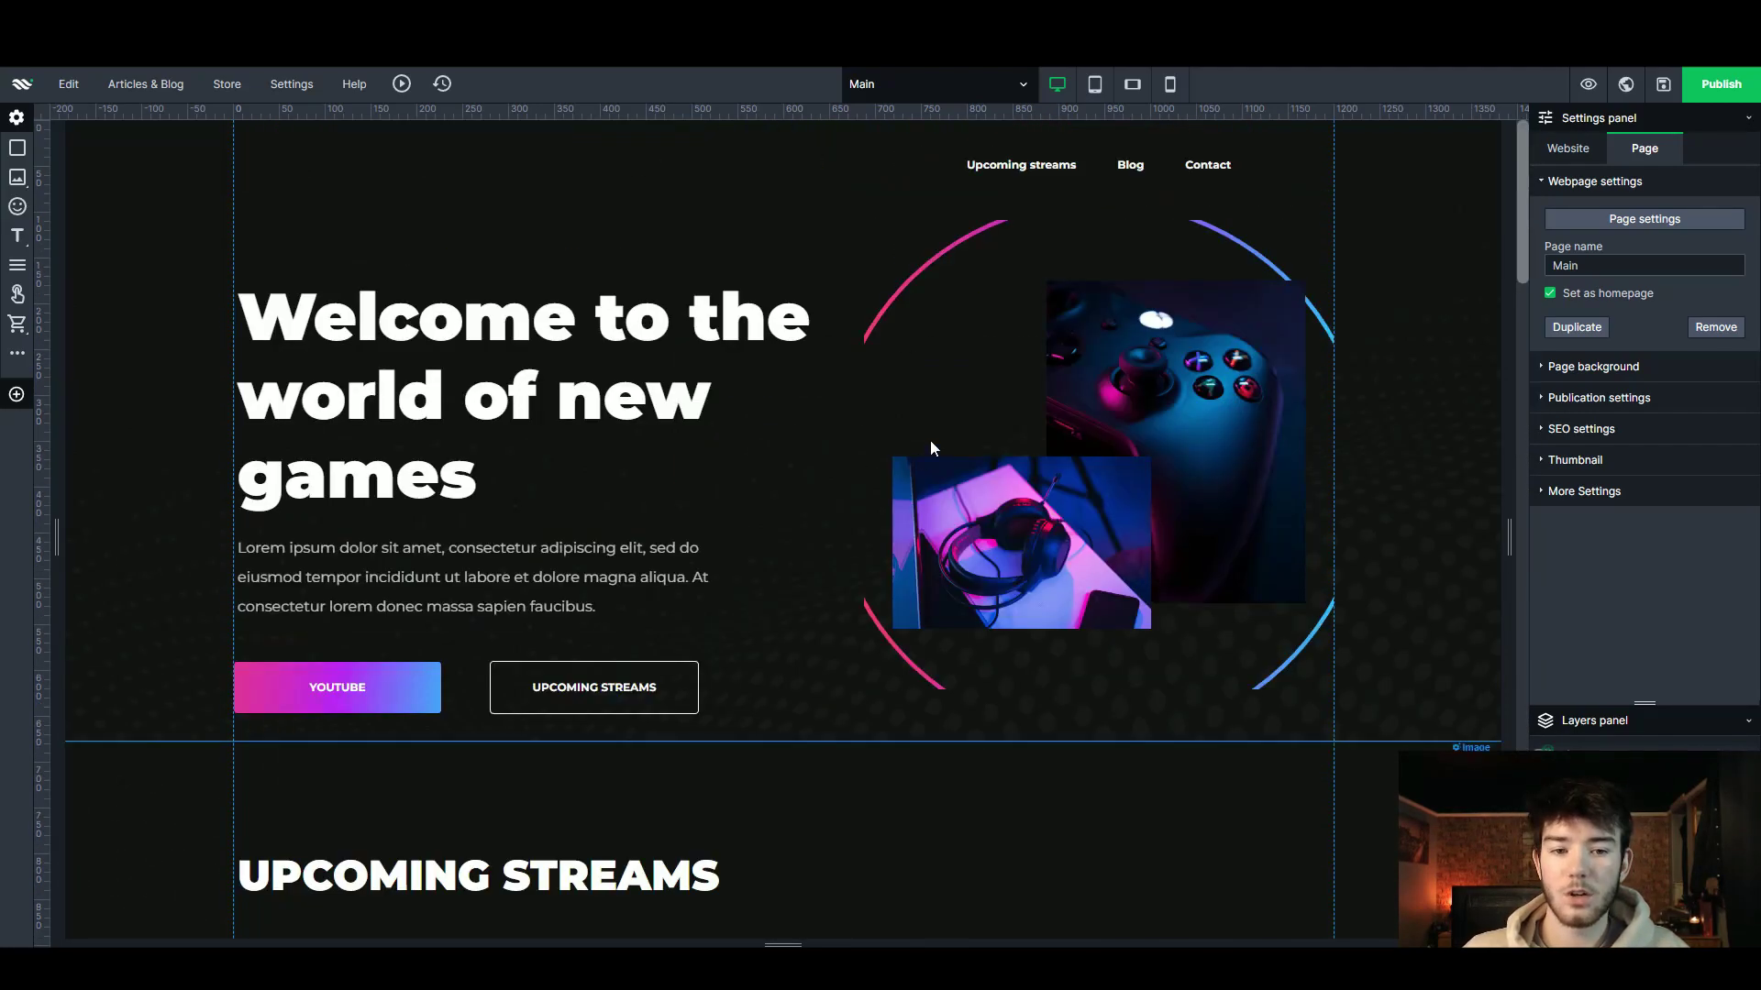
- Rename the 'Upcoming streams' menu item to 'Upcoming stream'
click(1111, 416)
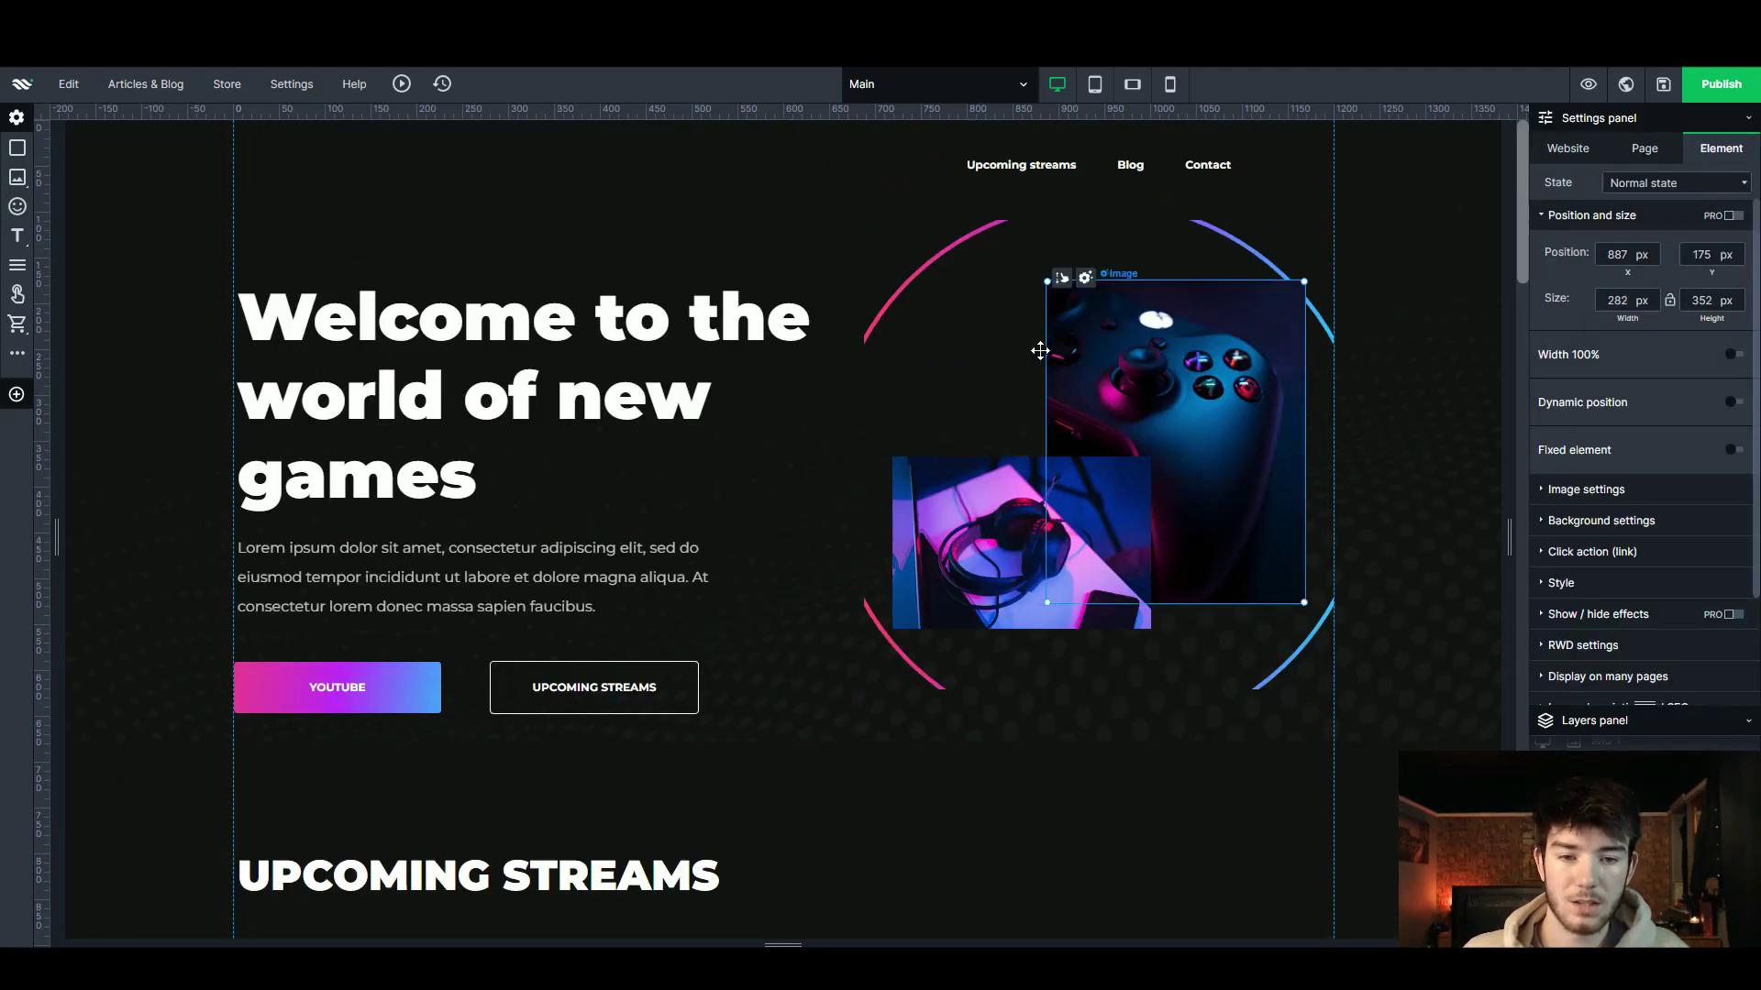
click(948, 279)
click(986, 170)
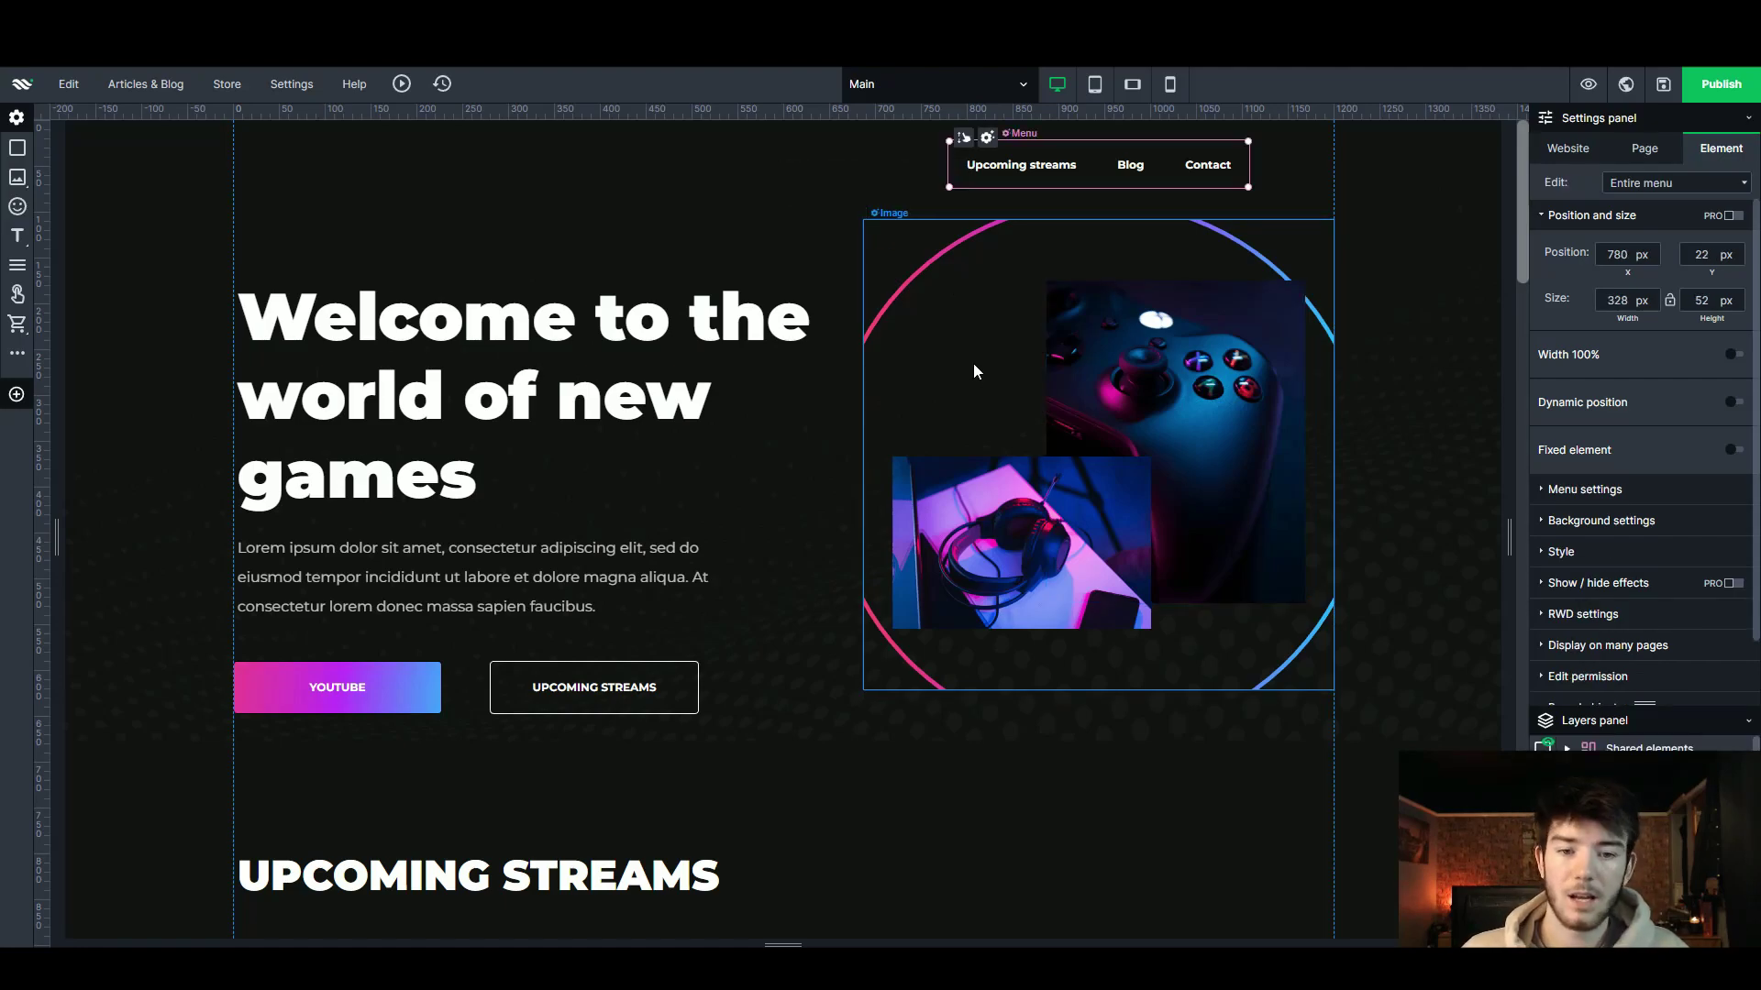
click(987, 206)
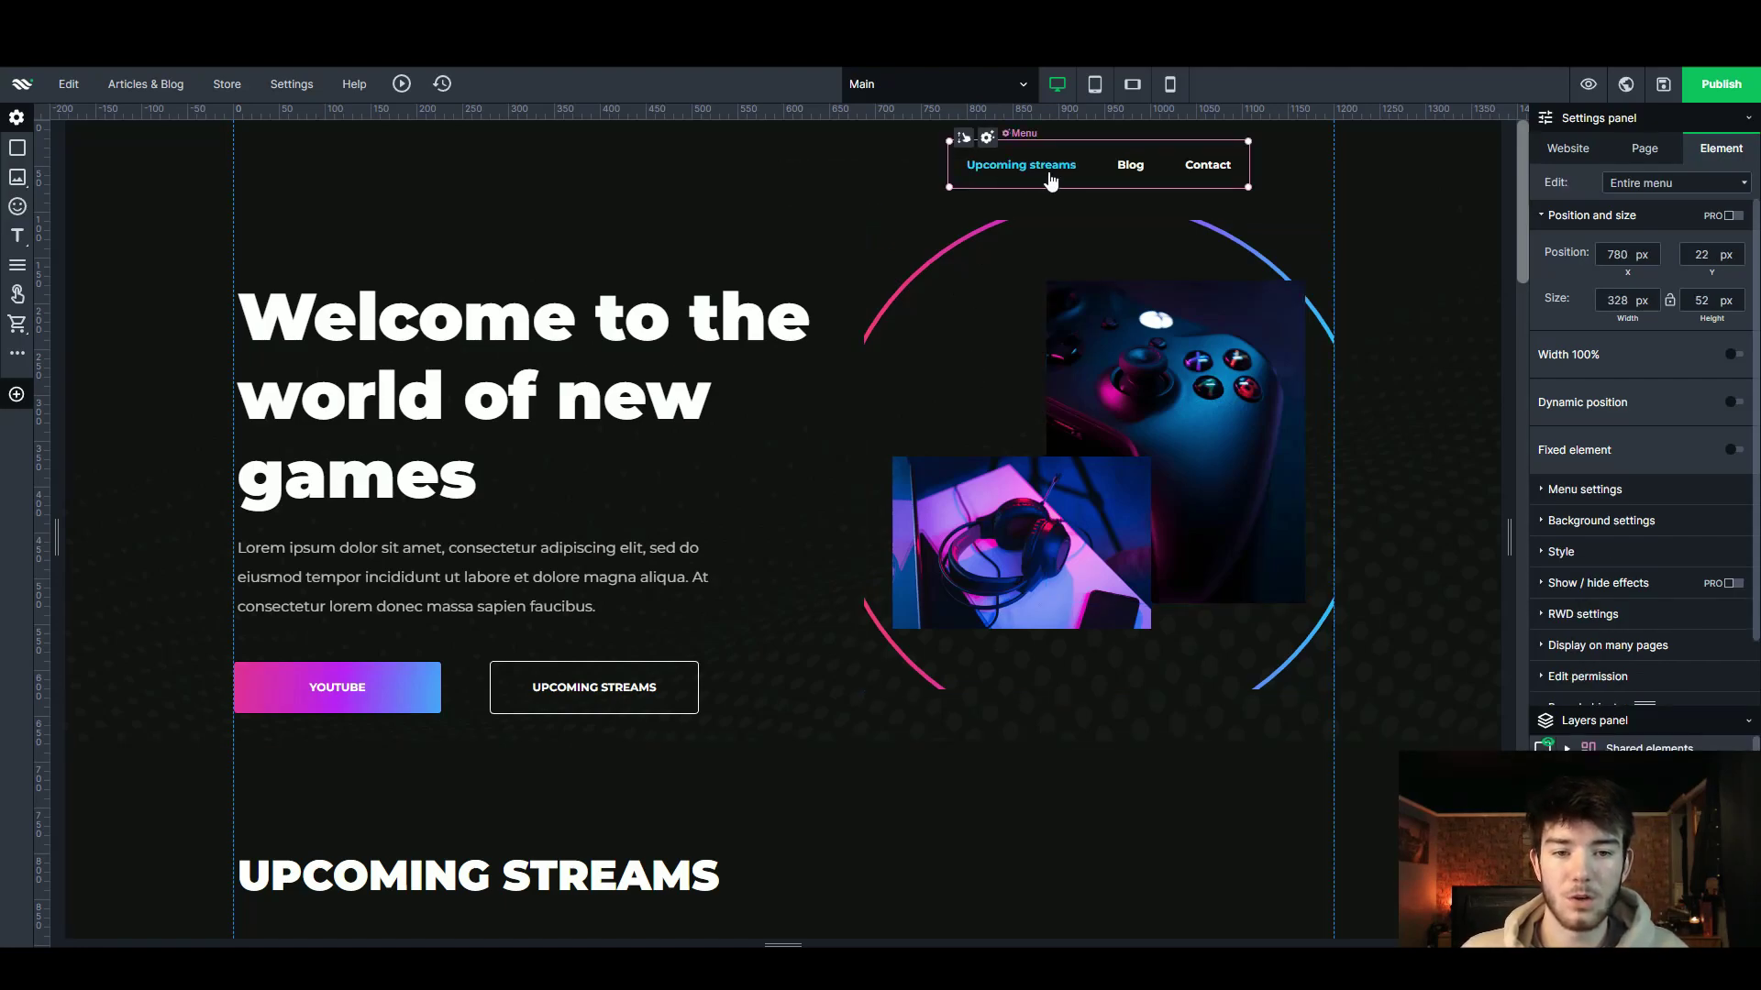
click(1097, 152)
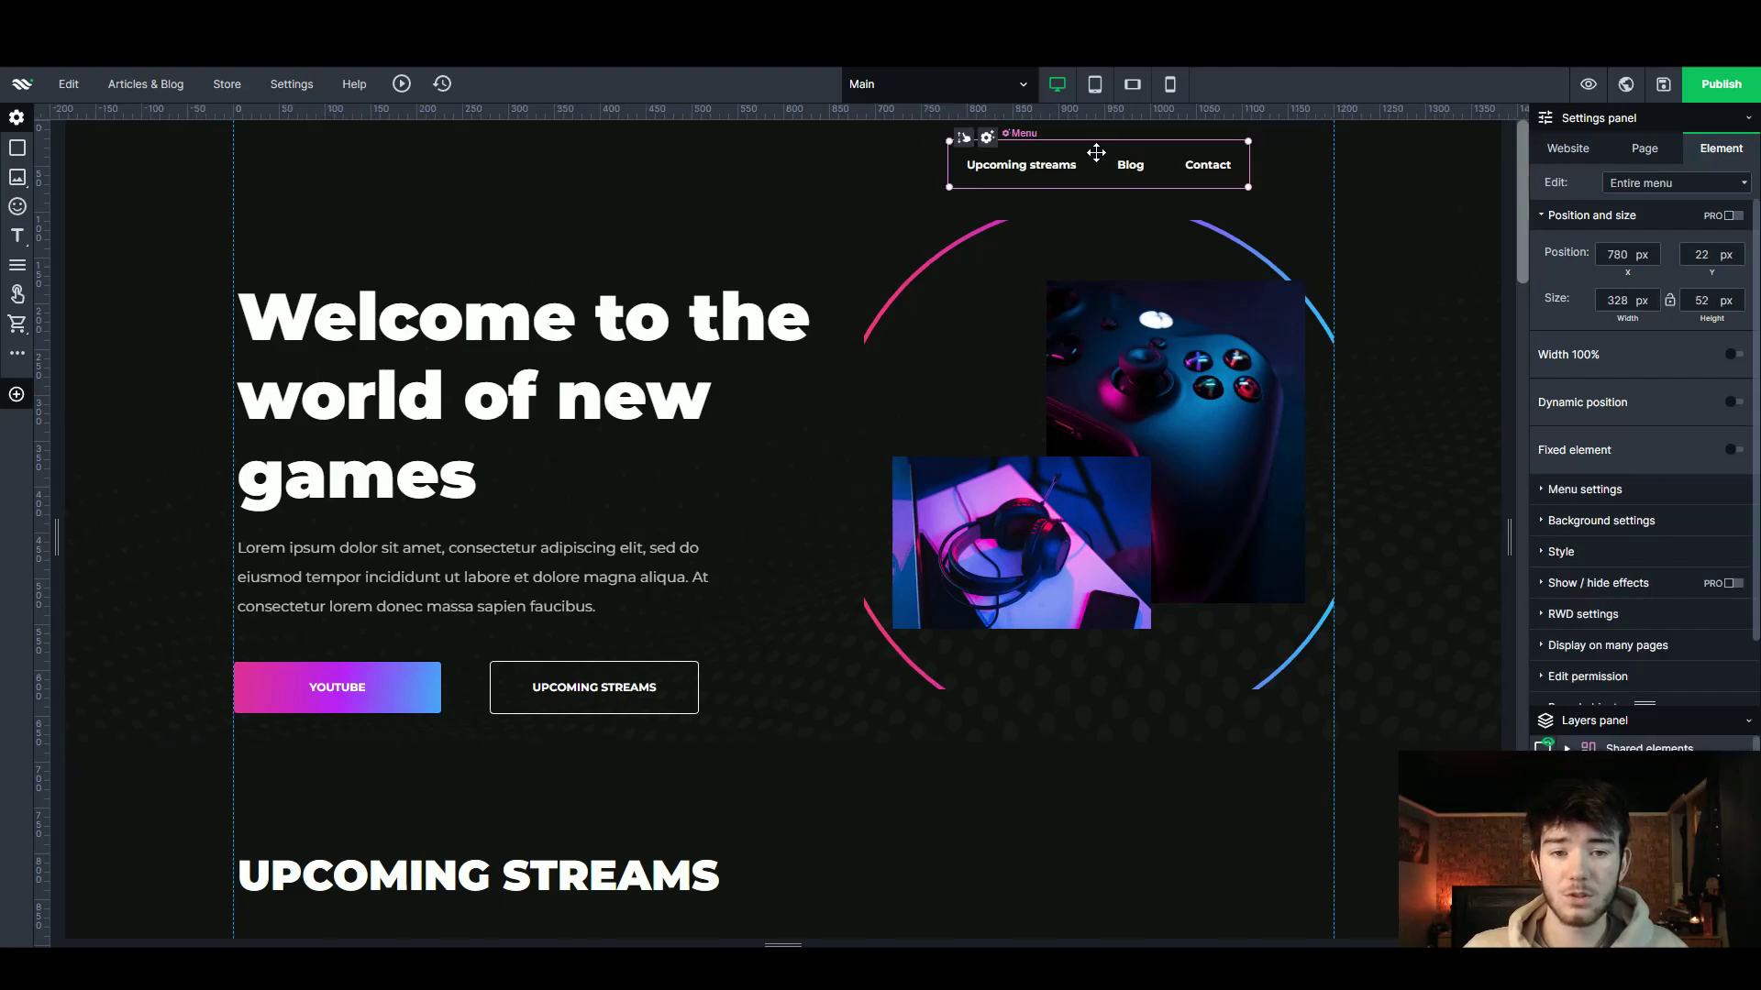
click(1042, 174)
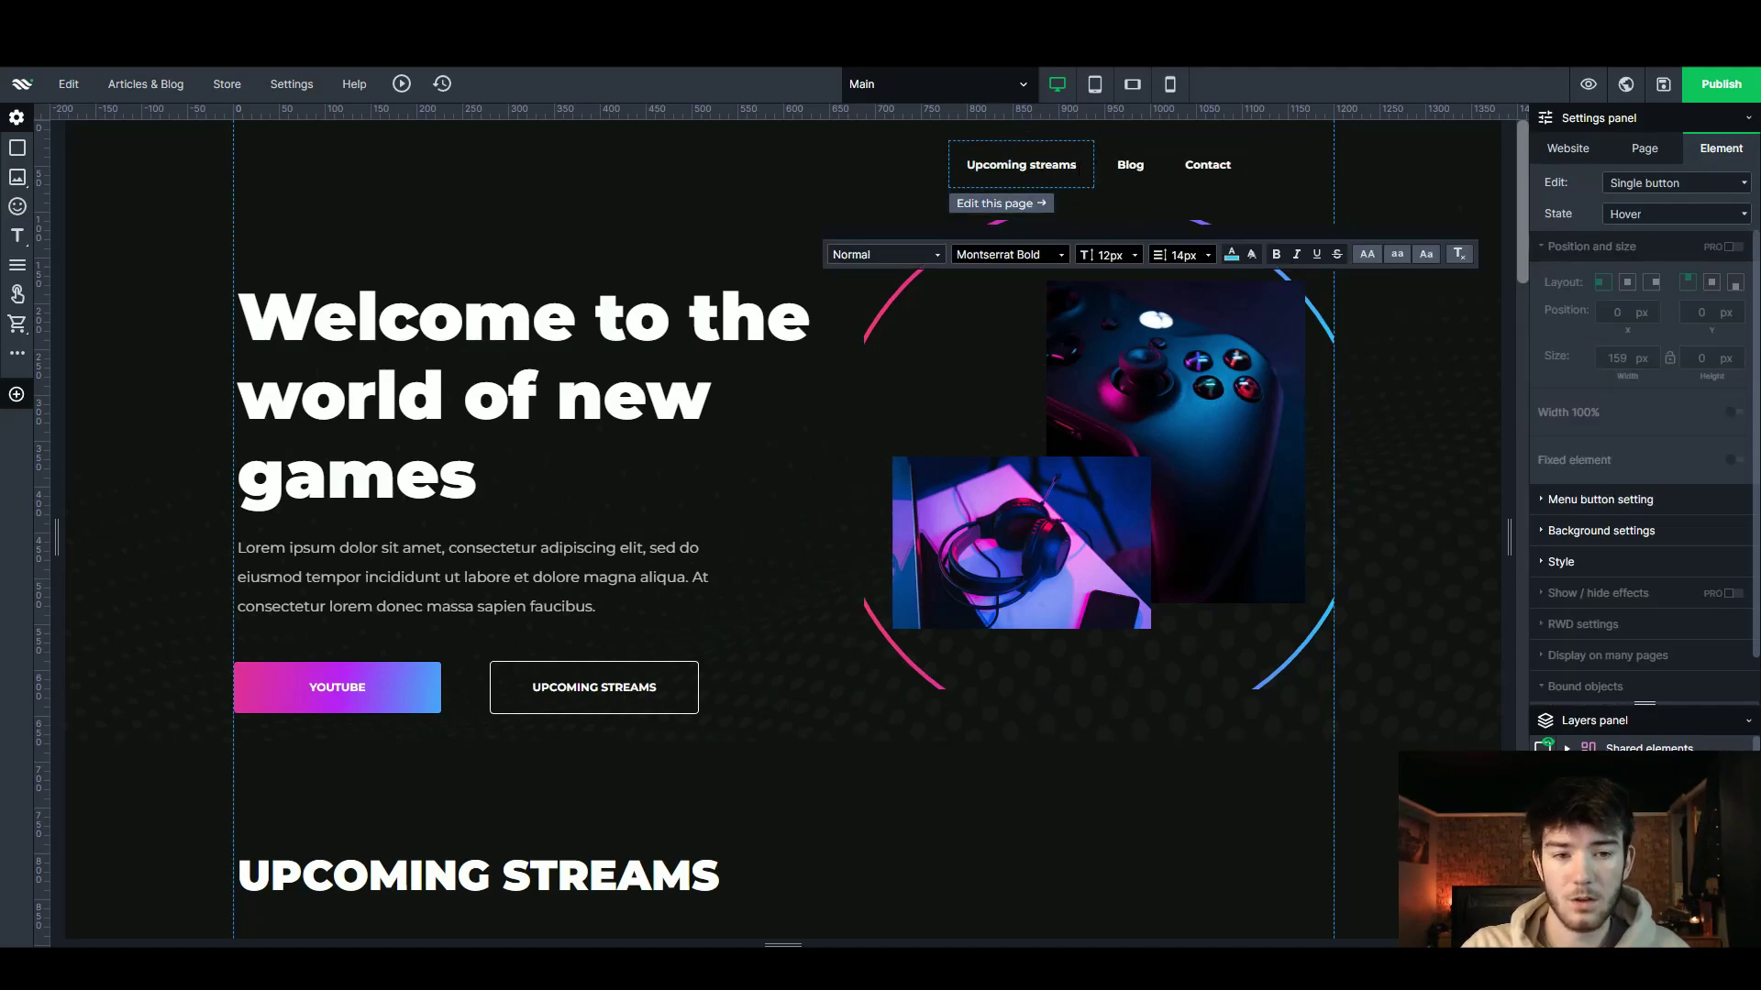
click(746, 178)
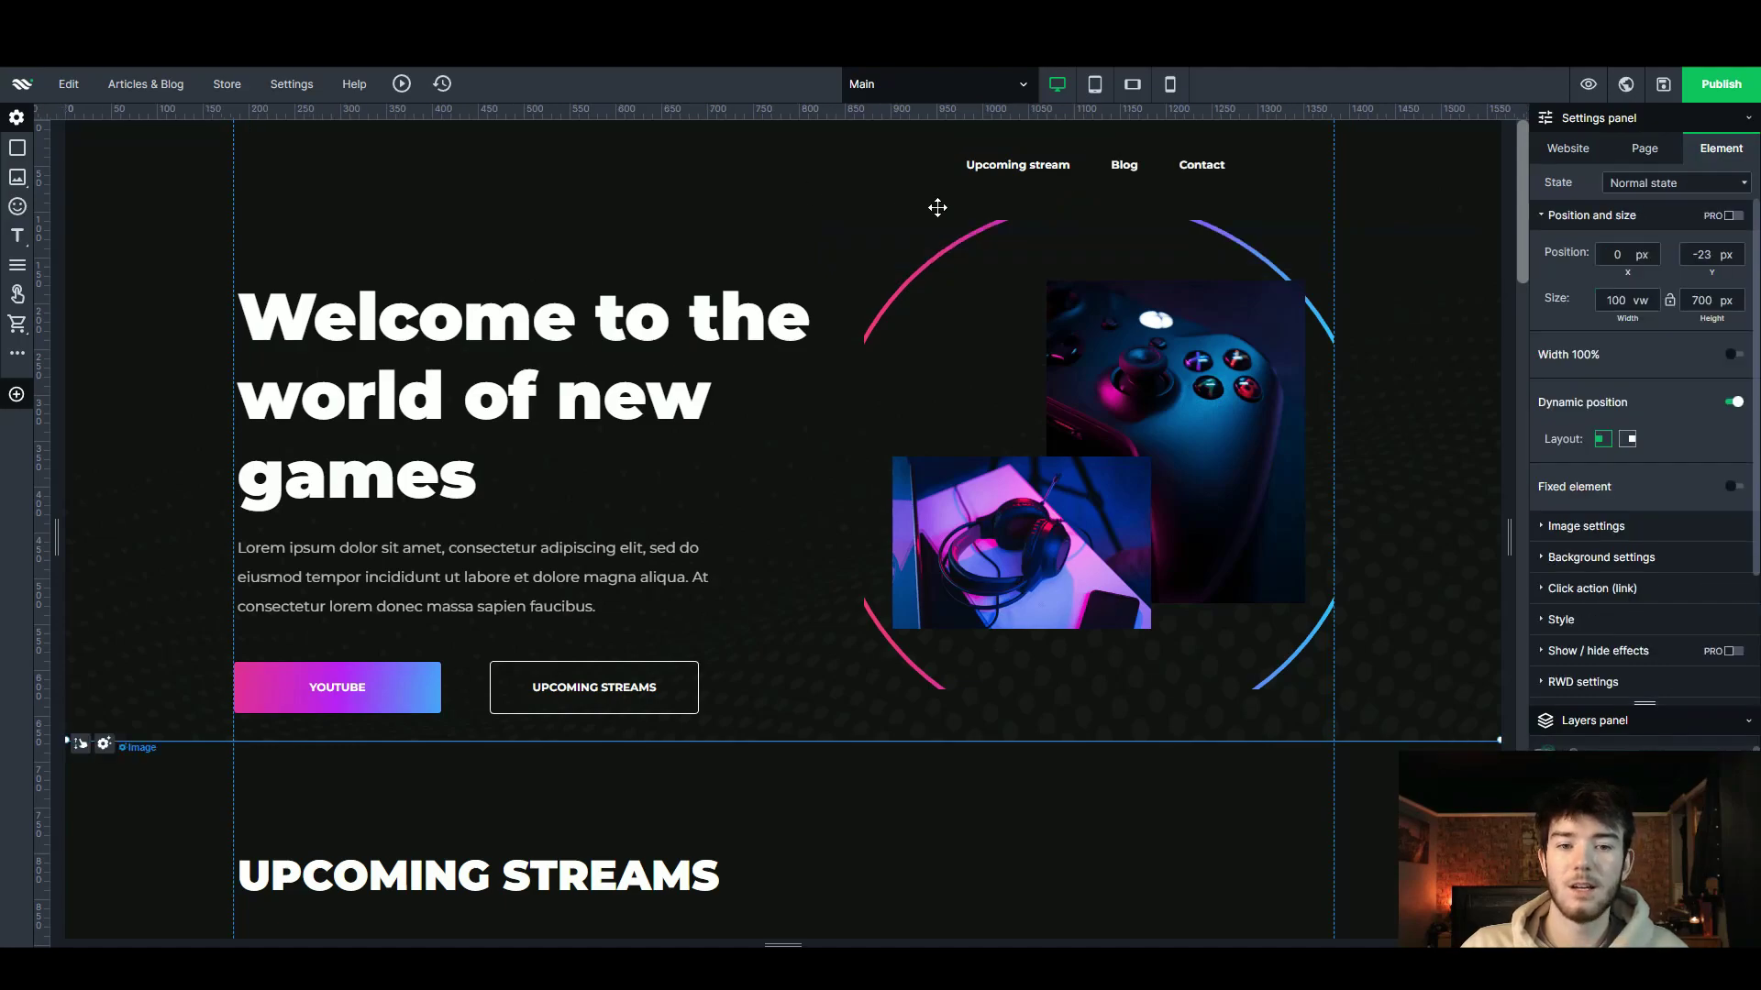
- Open and close the navigation menu's extra actions, then select the hero background
click(960, 154)
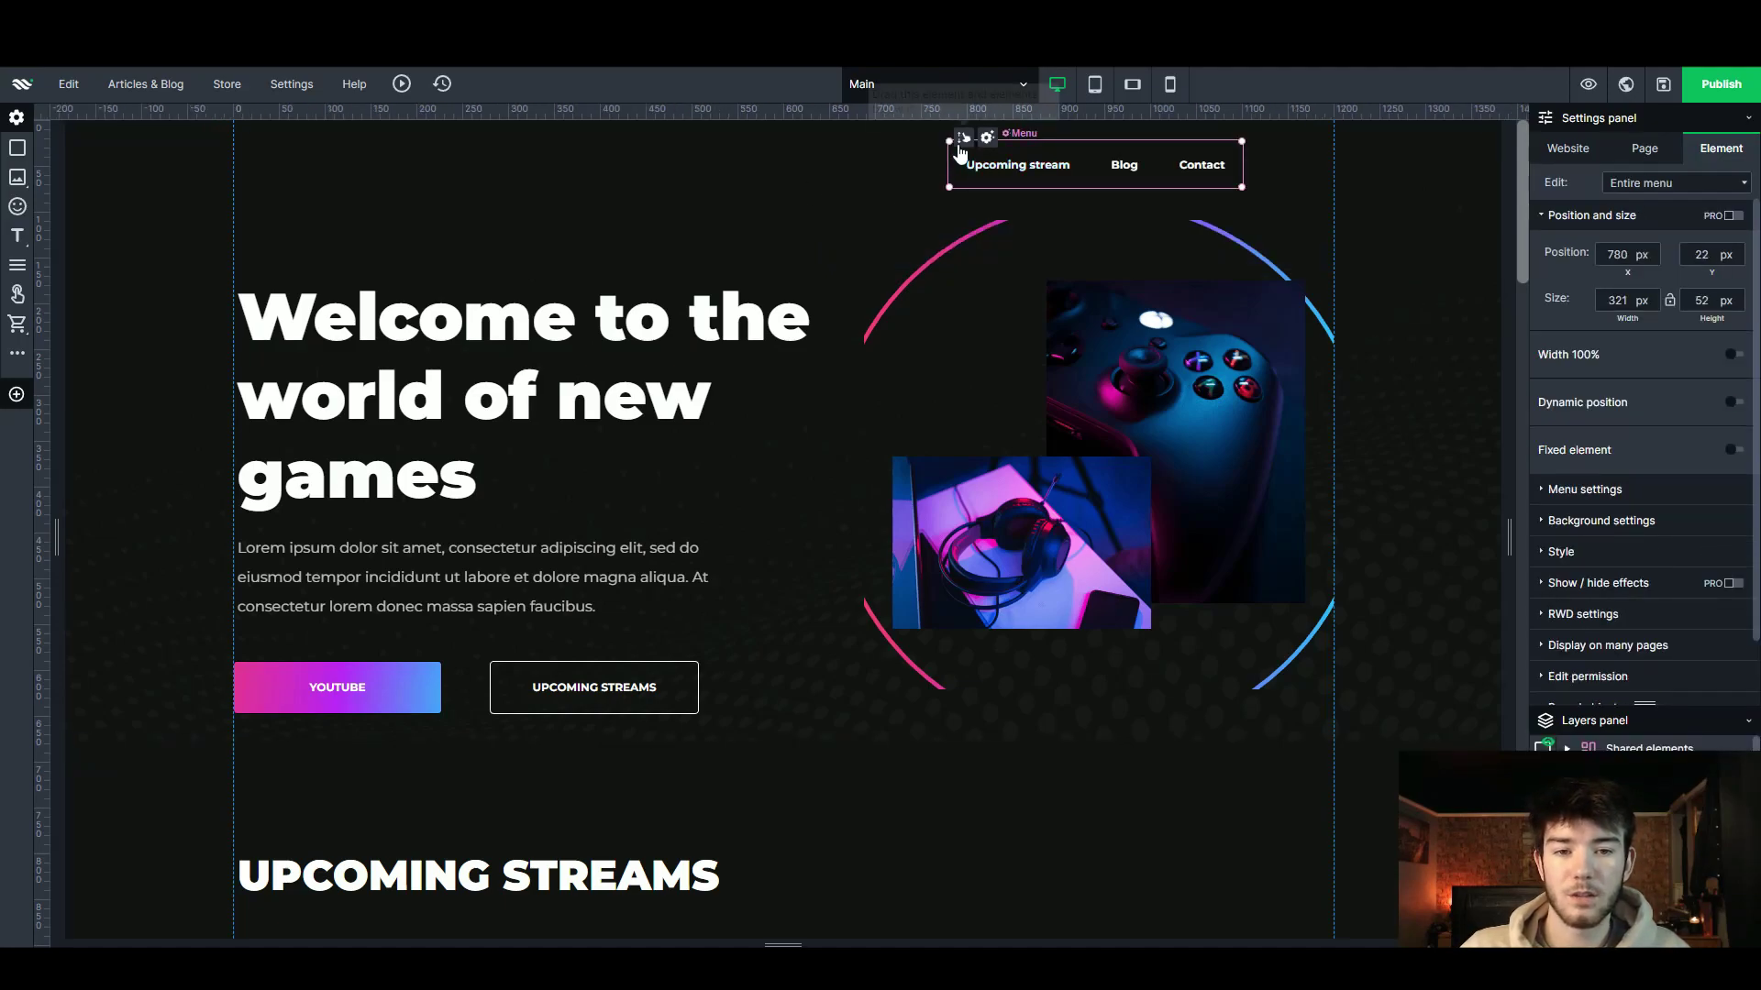
click(987, 139)
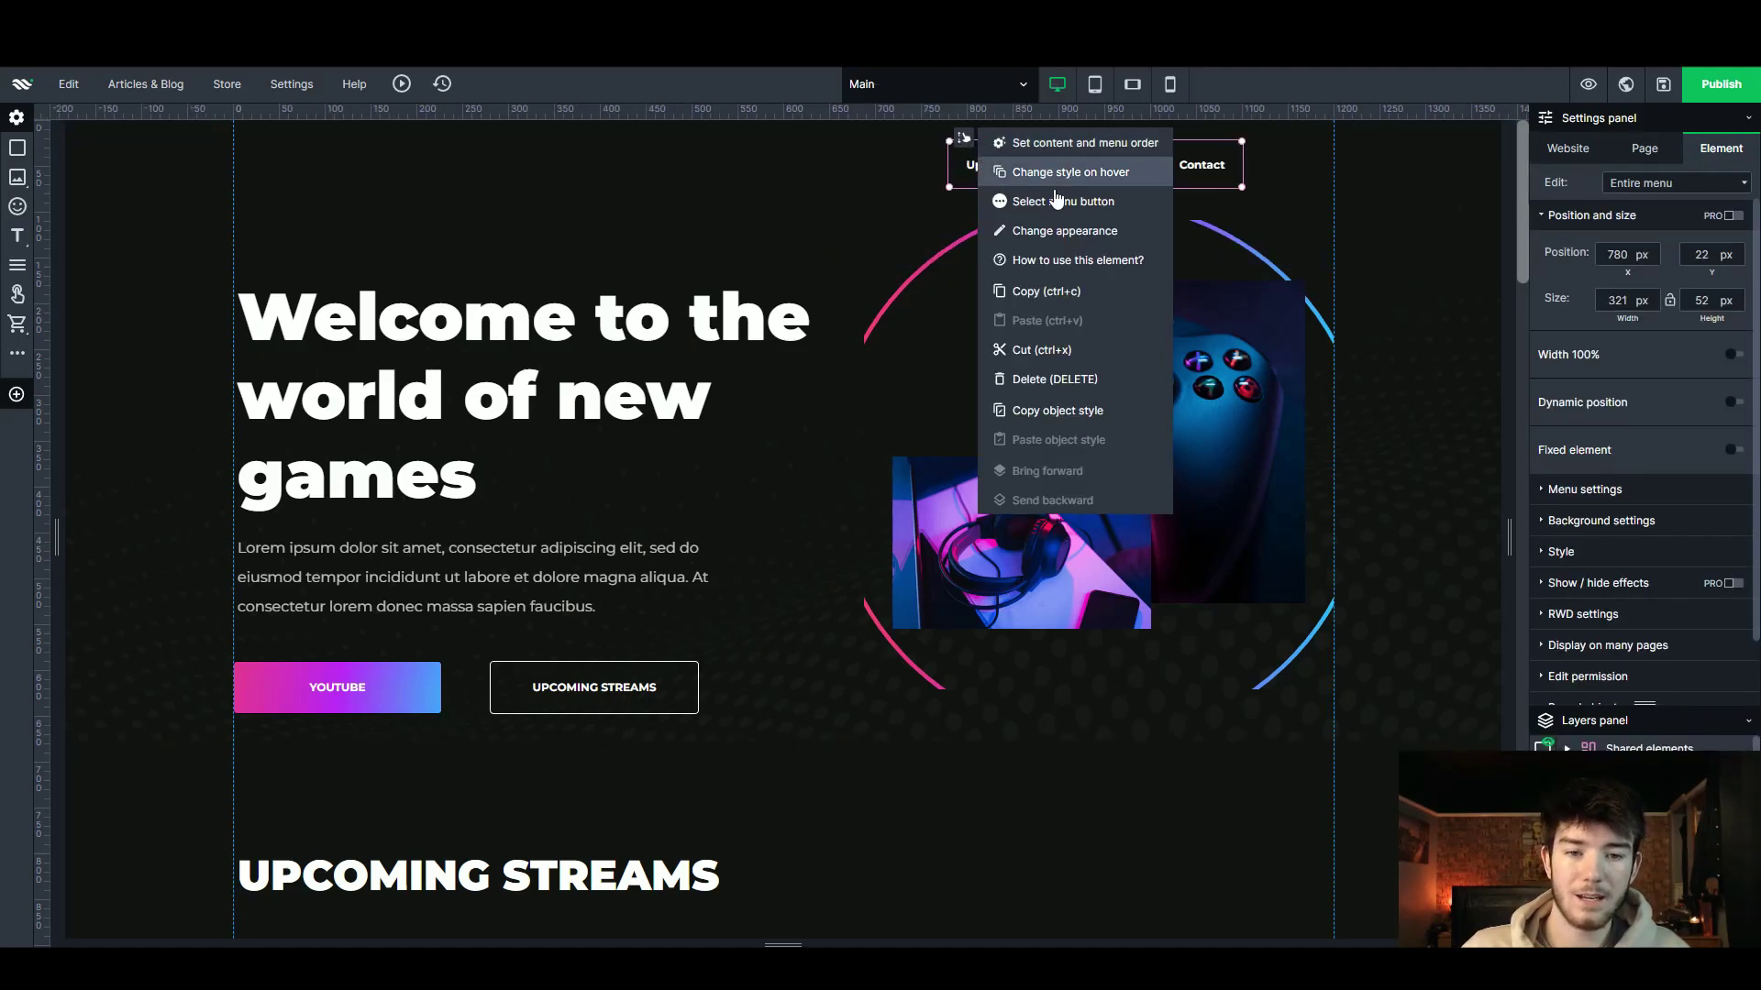
click(1352, 222)
click(1350, 220)
scroll(499, 556, down, 1)
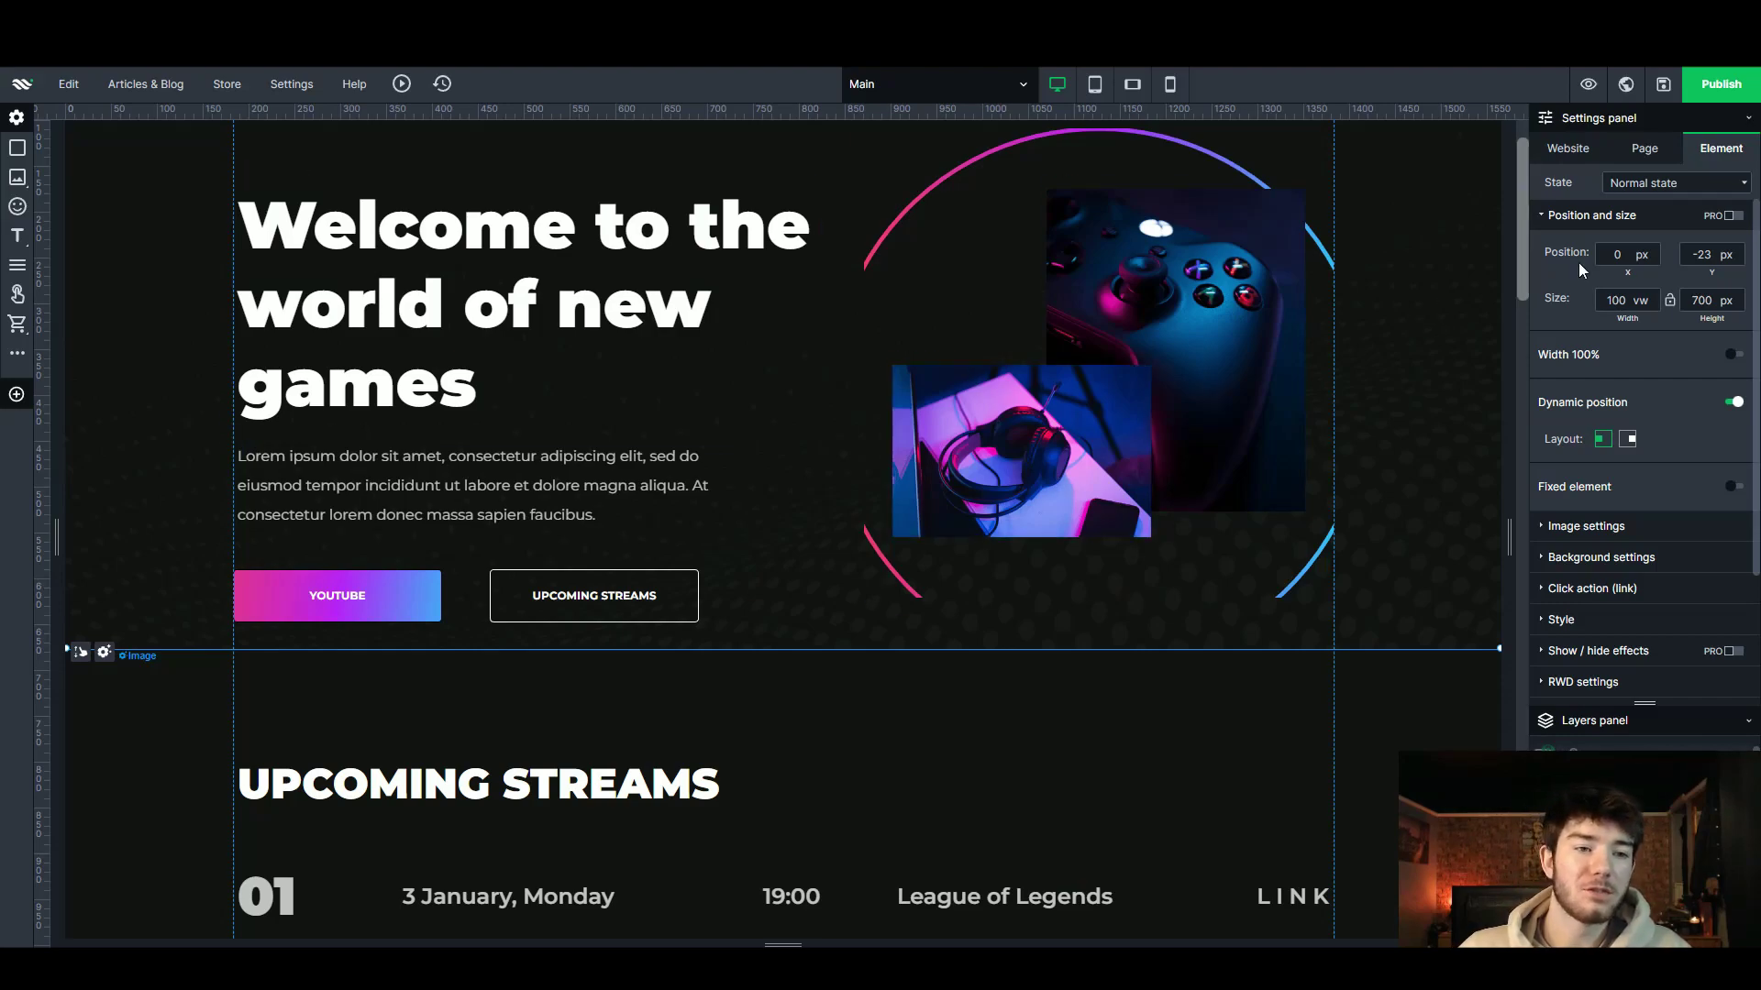
- Show the Website settings tab with the website background options expanded
click(1584, 154)
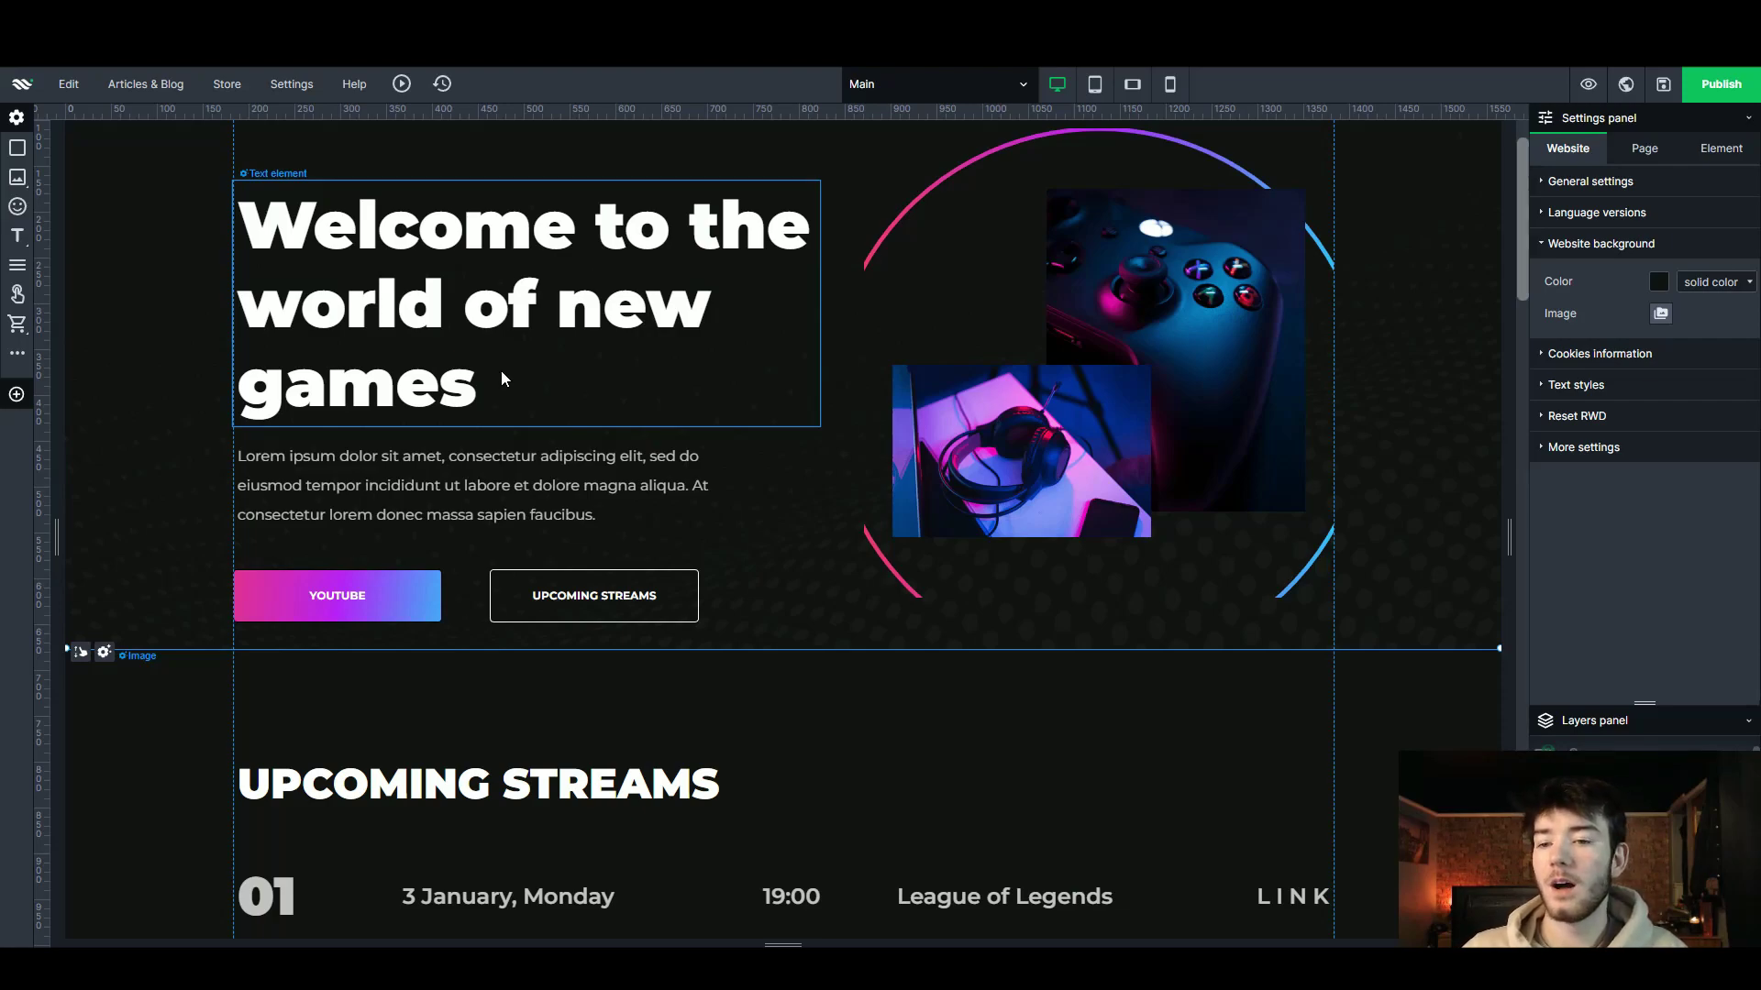
scroll(502, 379, down, 2)
scroll(589, 571, up, 3)
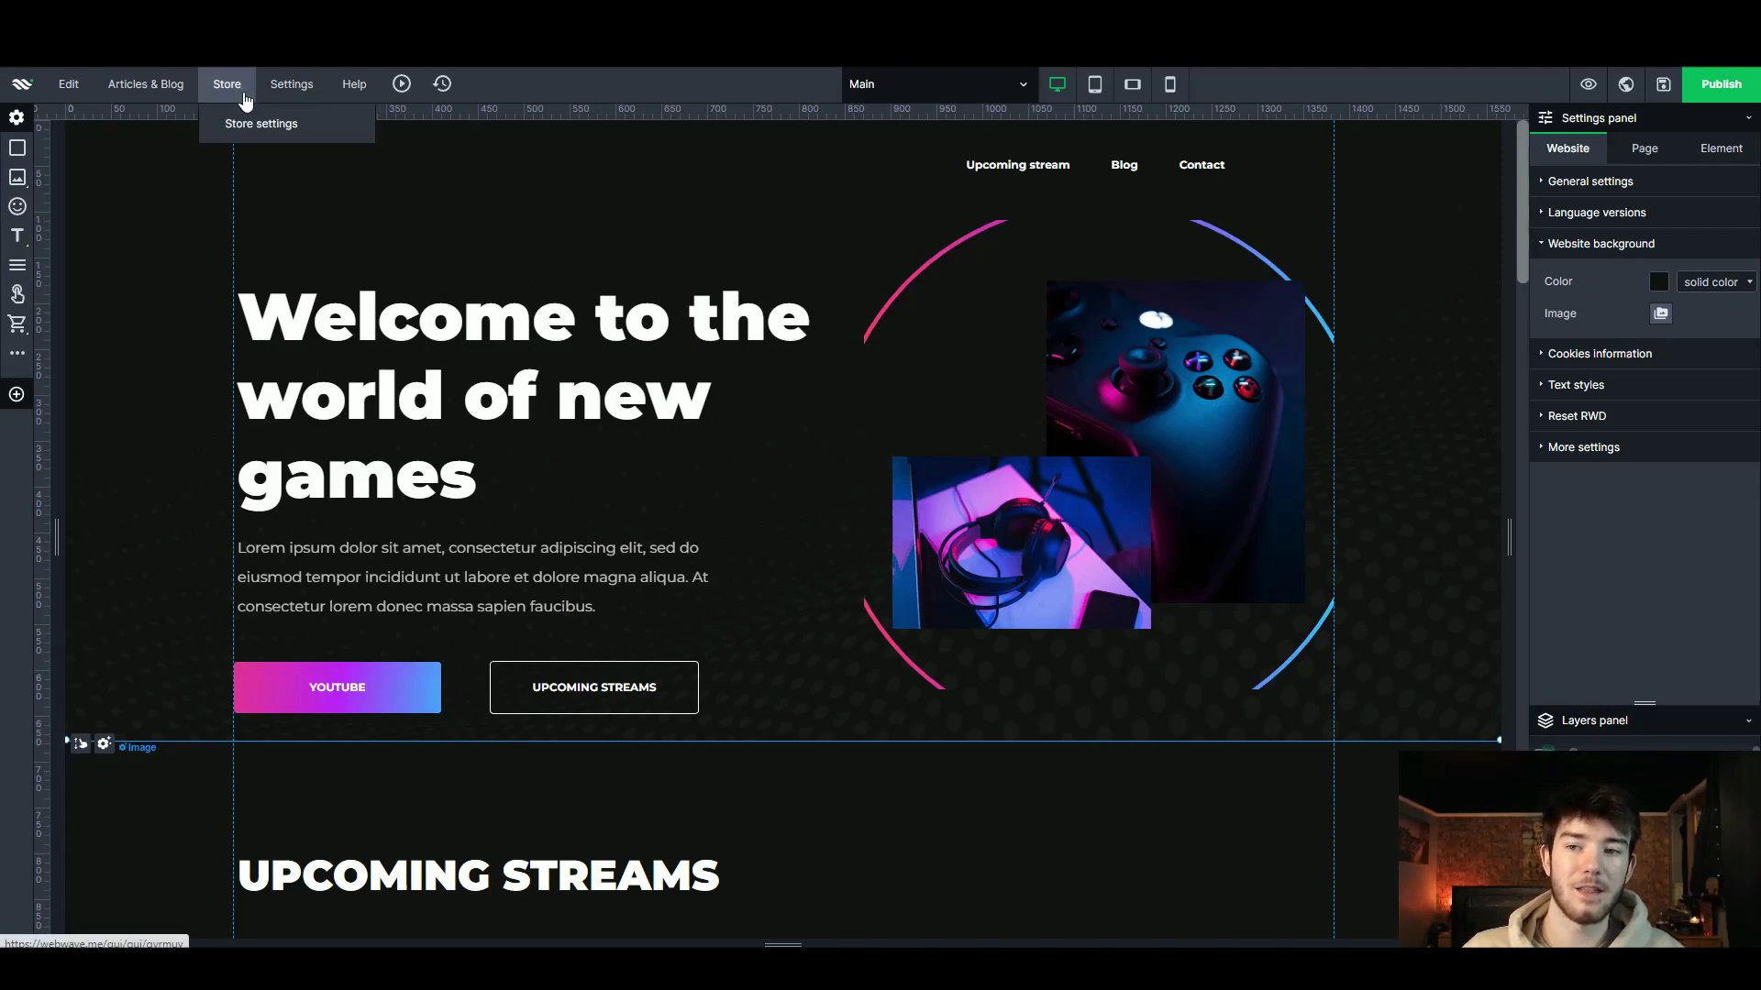
mouse_move(1132, 102)
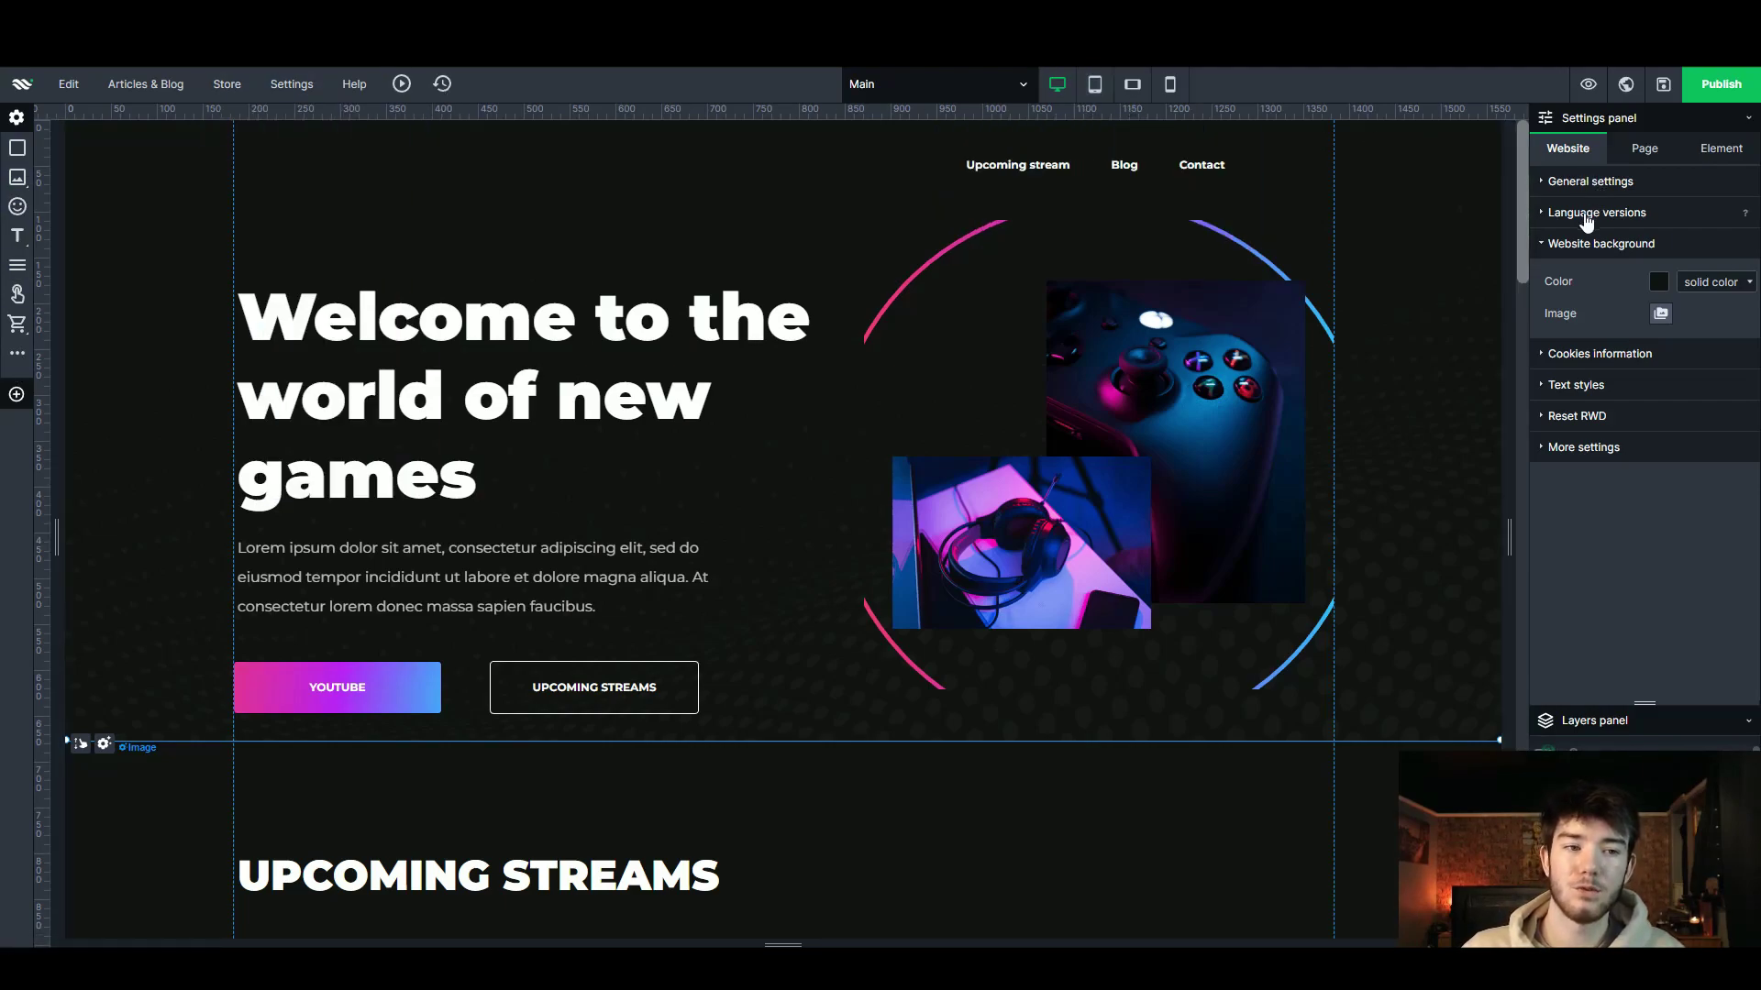